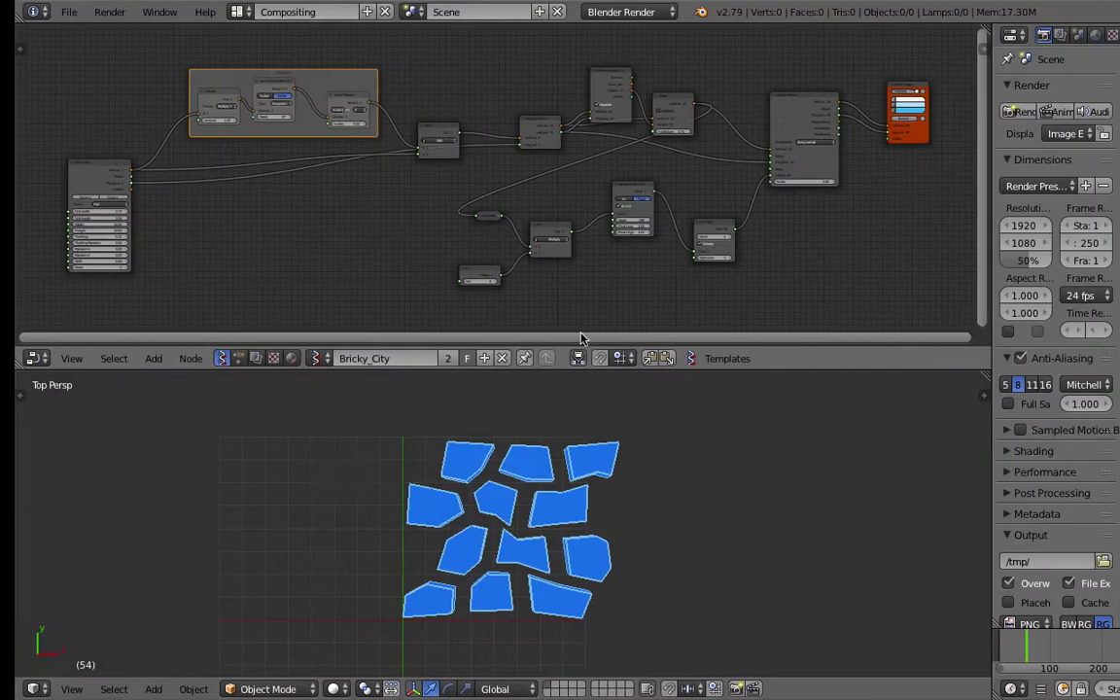
Step: Give the node editor more height and examine the Bricky_City node tree alongside the extruded brick pattern in the 3D view
{"action": "middle_click_drag", "start_coordinate": [593, 437], "coordinate": [654, 426]}
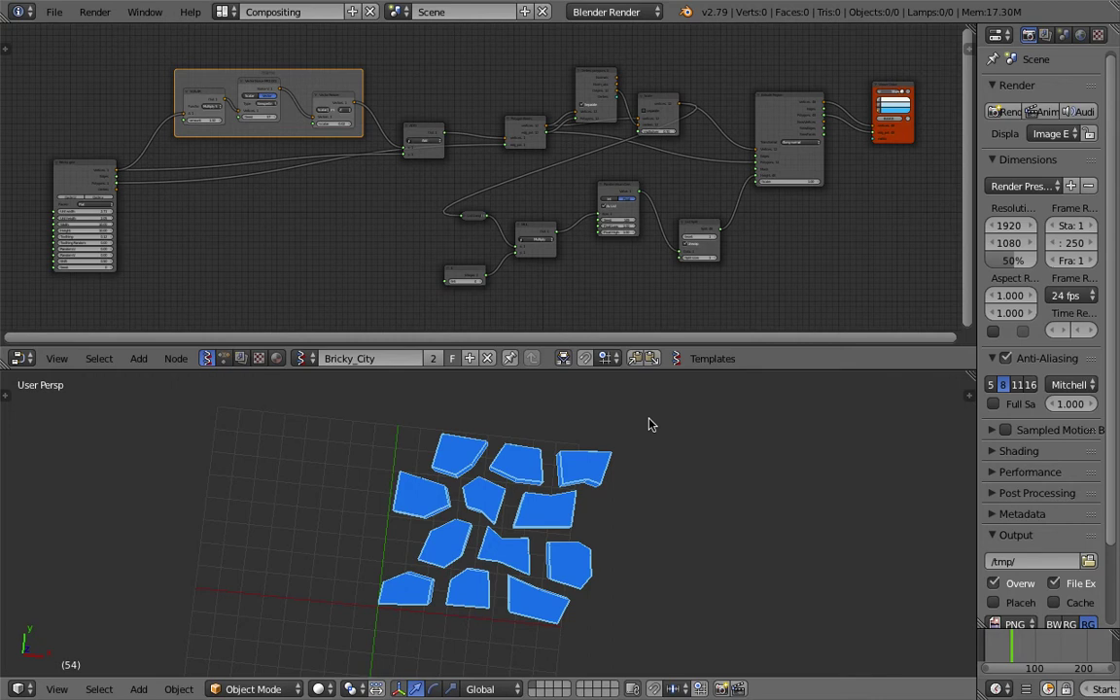
{"action": "middle_click_drag", "start_coordinate": [636, 423], "coordinate": [595, 445]}
{"action": "middle_click_drag", "start_coordinate": [486, 220], "coordinate": [551, 241]}
{"action": "scroll", "coordinate": [554, 236], "scroll_direction": "up", "scroll_amount": 2}
{"action": "middle_click_drag", "start_coordinate": [574, 200], "coordinate": [681, 157]}
{"action": "scroll", "coordinate": [670, 161], "scroll_direction": "up", "scroll_amount": 3}
{"action": "middle_click_drag", "start_coordinate": [531, 217], "coordinate": [538, 244]}
{"action": "scroll", "coordinate": [519, 240], "scroll_direction": "up", "scroll_amount": 2}
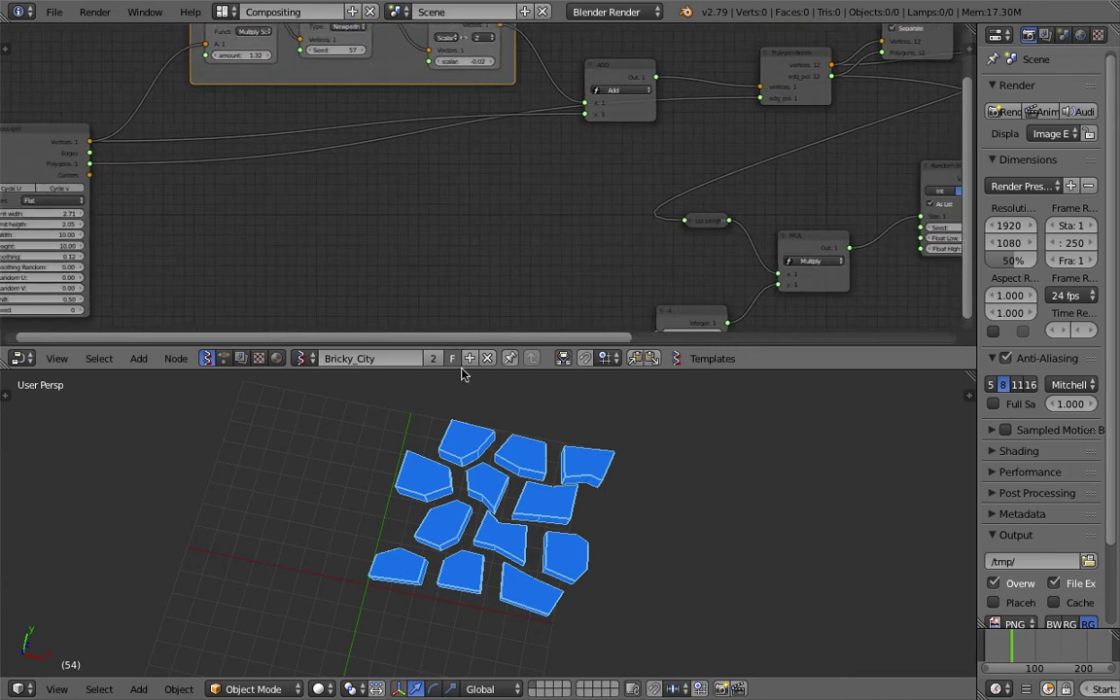
{"action": "left_click_drag", "start_coordinate": [484, 371], "coordinate": [485, 406]}
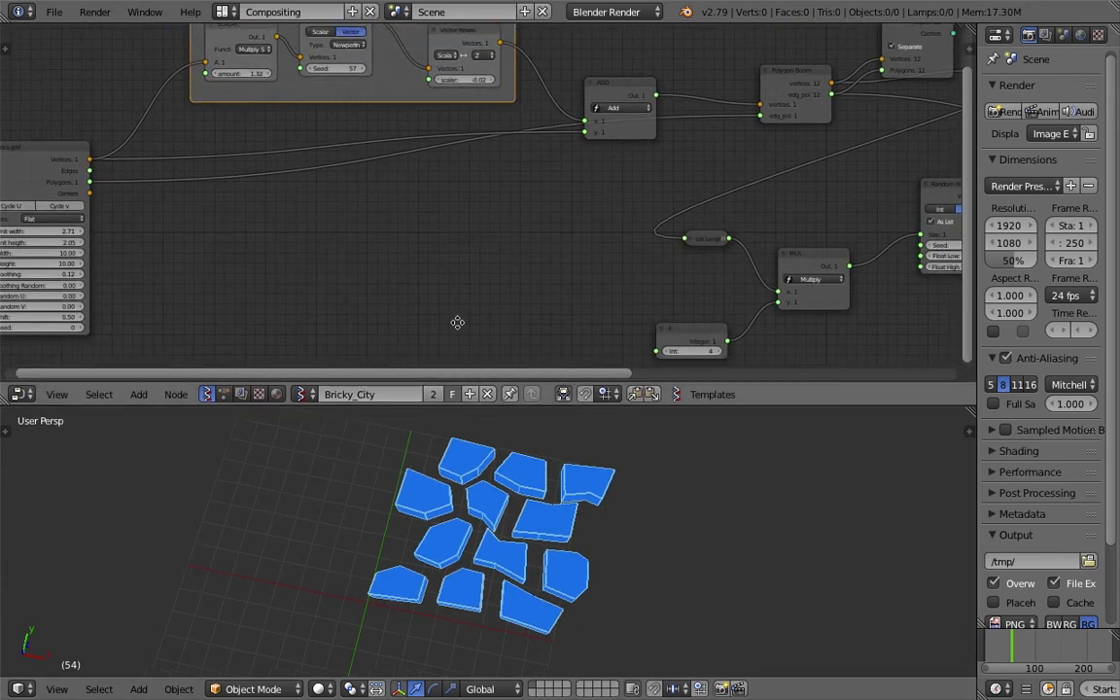
{"action": "middle_click_drag", "start_coordinate": [456, 322], "coordinate": [559, 276]}
{"action": "middle_click_drag", "start_coordinate": [475, 480], "coordinate": [476, 537]}
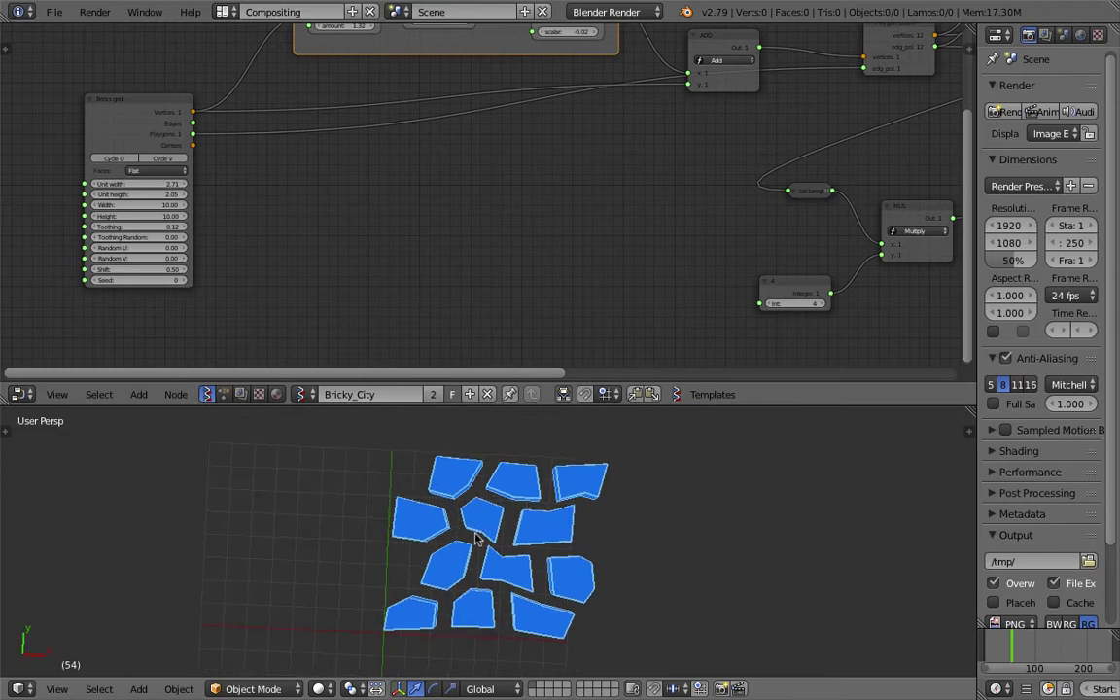
{"action": "middle_click_drag", "start_coordinate": [433, 499], "coordinate": [464, 474]}
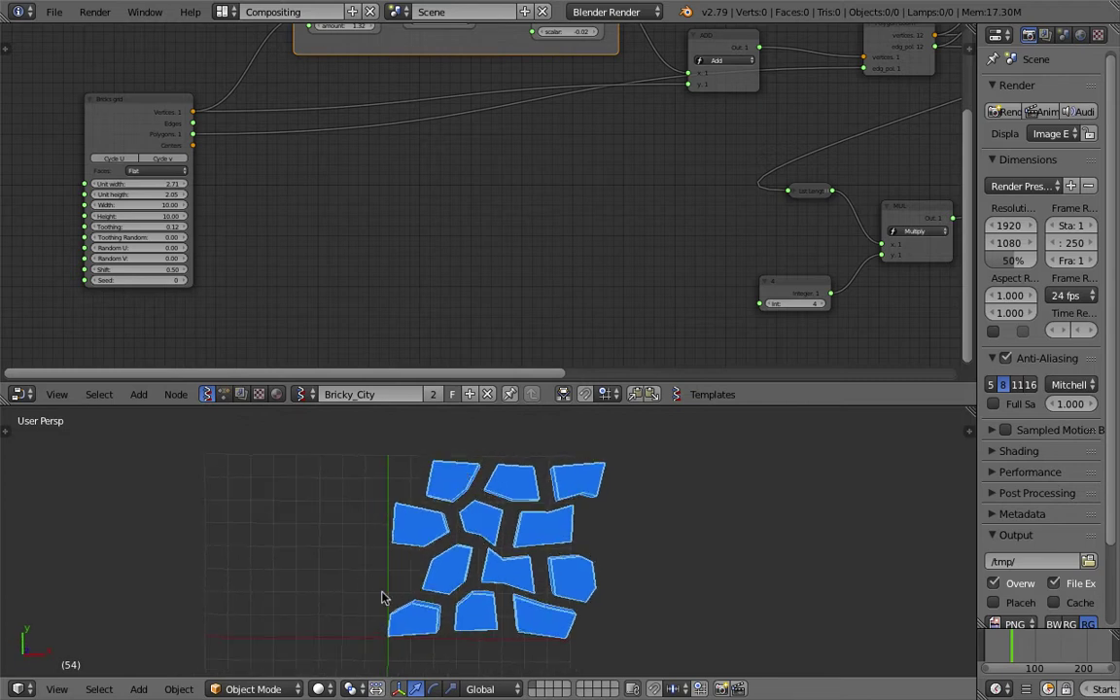
{"action": "middle_click_drag", "start_coordinate": [518, 623], "coordinate": [521, 617]}
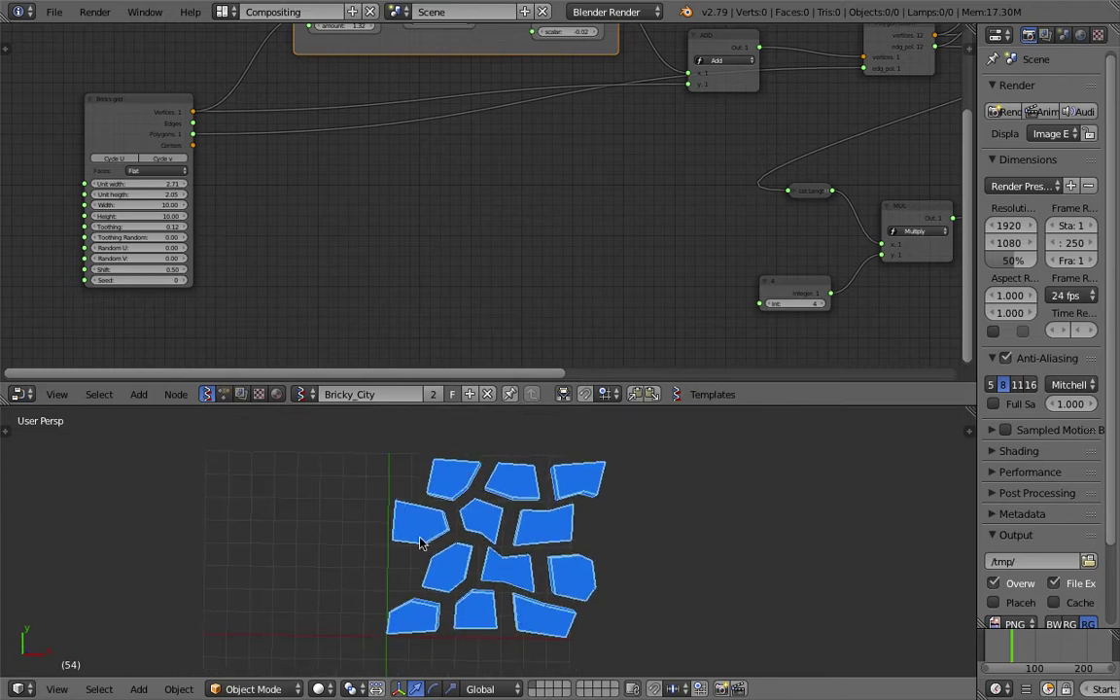
Step: Set the Bricks grid node's unit width to 2.29 and unit height to 1.99
{"action": "middle_click_drag", "start_coordinate": [410, 161], "coordinate": [478, 255]}
{"action": "scroll", "coordinate": [477, 254], "scroll_direction": "up", "scroll_amount": 1}
{"action": "middle_click_drag", "start_coordinate": [554, 485], "coordinate": [558, 488]}
{"action": "middle_click_drag", "start_coordinate": [282, 237], "coordinate": [516, 200]}
{"action": "scroll", "coordinate": [498, 197], "scroll_direction": "up", "scroll_amount": 4}
{"action": "scroll", "coordinate": [515, 199], "scroll_direction": "up", "scroll_amount": 1}
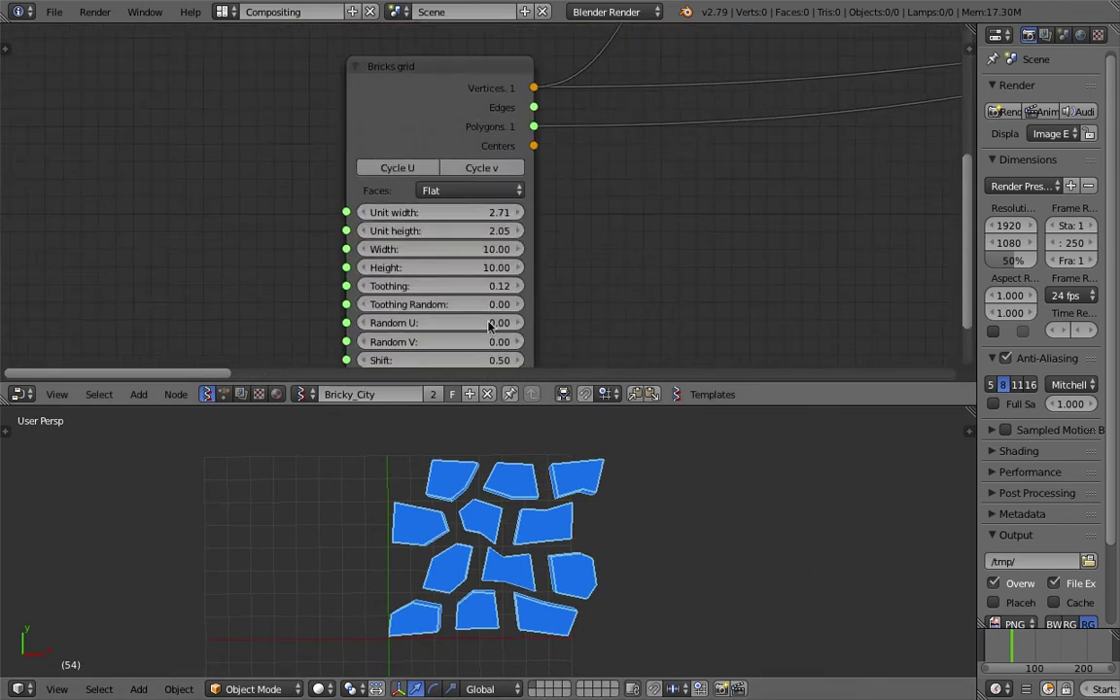
{"action": "scroll", "coordinate": [435, 170], "scroll_direction": "down", "scroll_amount": 2}
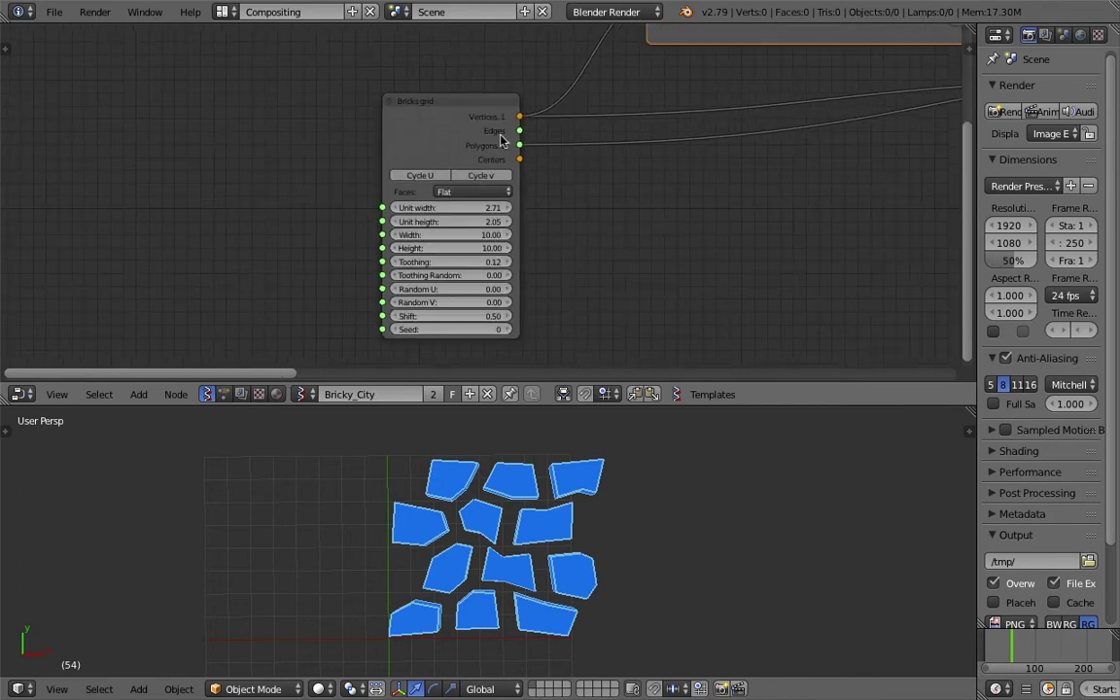
{"action": "scroll", "coordinate": [477, 204], "scroll_direction": "up", "scroll_amount": 1}
{"action": "left_click_drag", "start_coordinate": [475, 206], "coordinate": [503, 211]}
{"action": "scroll", "coordinate": [627, 178], "scroll_direction": "down", "scroll_amount": 3}
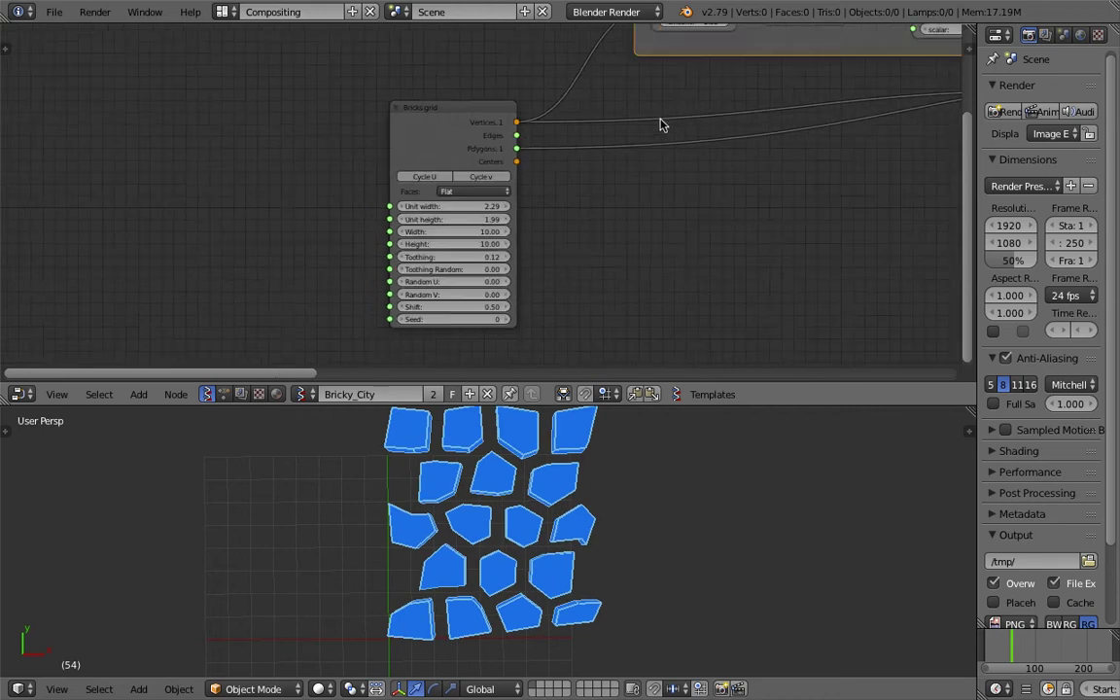
Step: Label the frame around the SCALAR, Vector Noise and Vector Rewire nodes as NOISE
{"action": "middle_click_drag", "start_coordinate": [651, 68], "coordinate": [473, 242]}
{"action": "scroll", "coordinate": [527, 203], "scroll_direction": "up", "scroll_amount": 4}
{"action": "middle_click_drag", "start_coordinate": [622, 102], "coordinate": [597, 119]}
{"action": "scroll", "coordinate": [597, 118], "scroll_direction": "down", "scroll_amount": 2, "text": "ctrl"}
{"action": "key", "text": "n"}
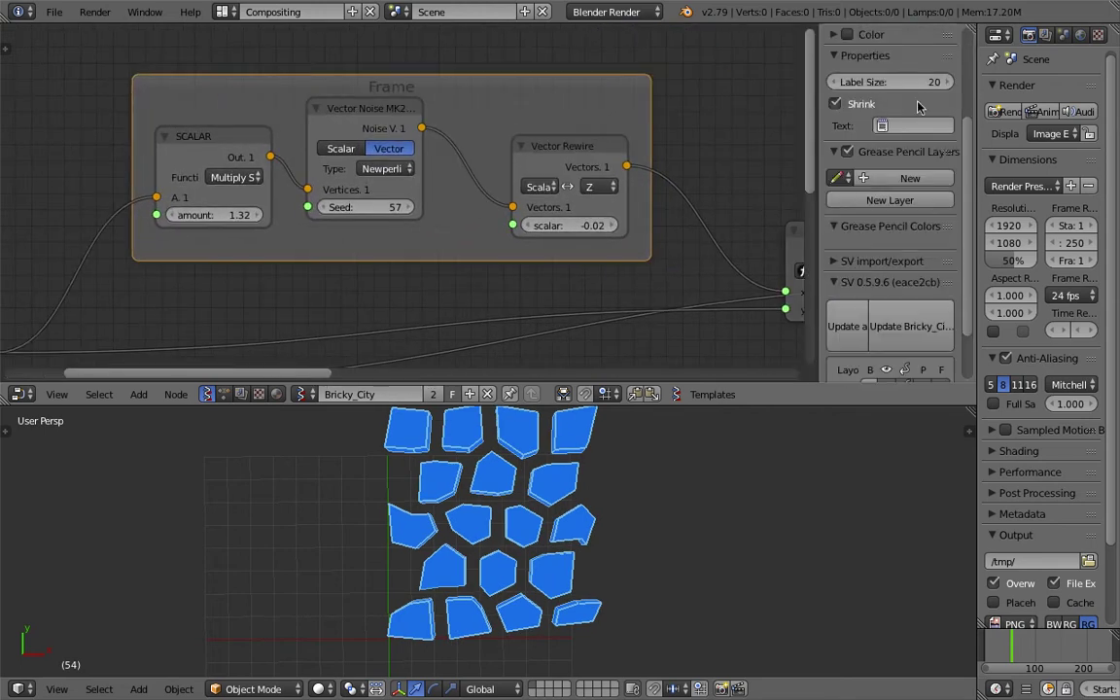
{"action": "scroll", "coordinate": [918, 112], "scroll_direction": "up", "scroll_amount": 4}
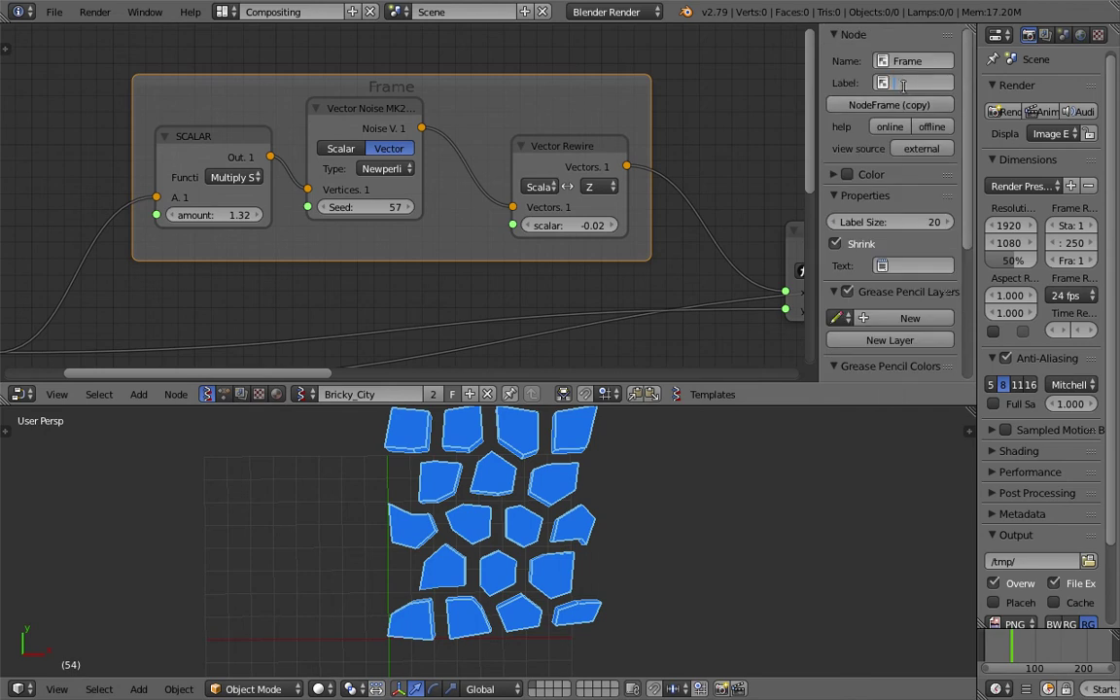
{"action": "left_click", "coordinate": [905, 84]}
{"action": "type", "text": "NOISE"}
{"action": "key", "text": "Return"}
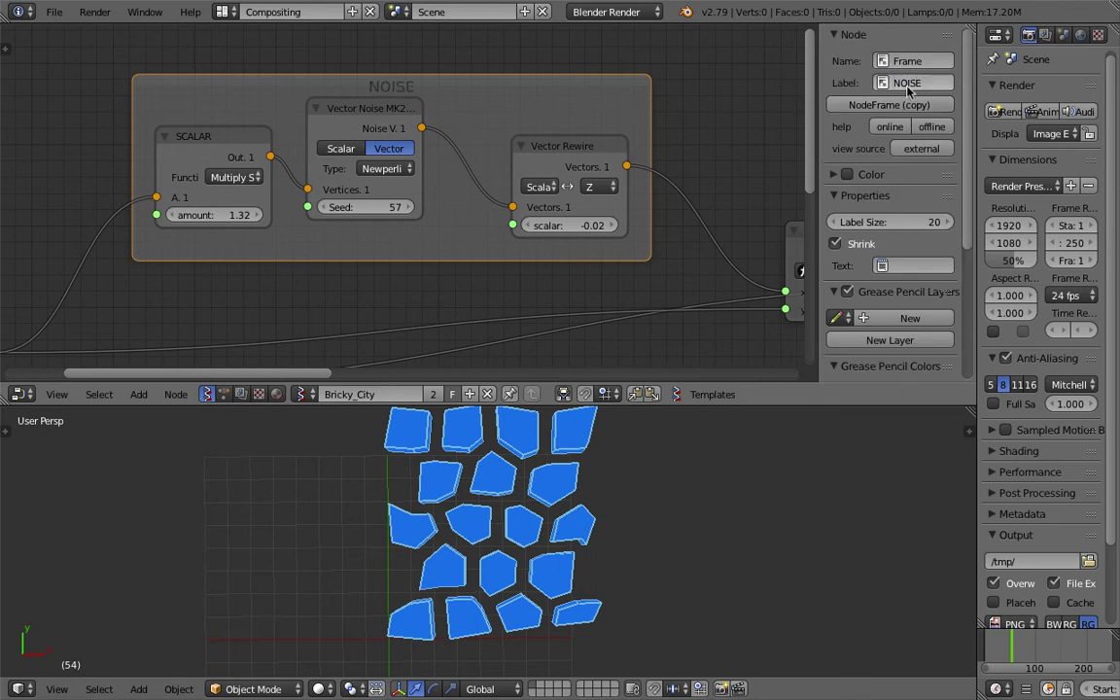
Step: Set the Vector Noise seed to 91 and the SCALAR node's amount to 0
{"action": "scroll", "coordinate": [512, 115], "scroll_direction": "up", "scroll_amount": 2, "text": "ctrl"}
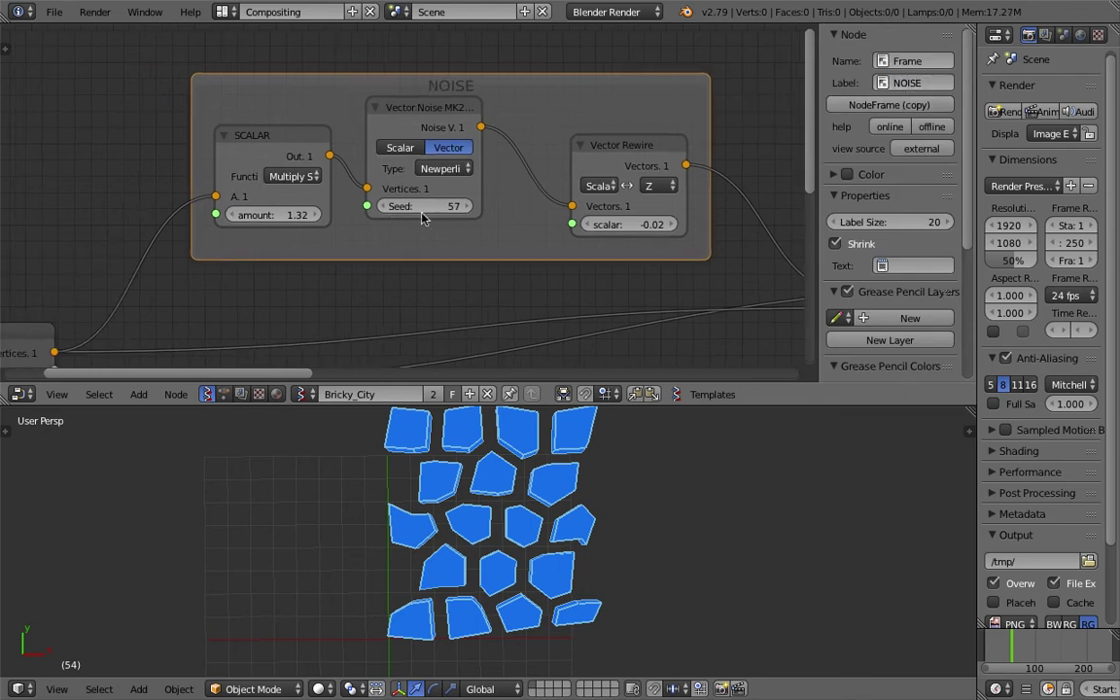
{"action": "left_click_drag", "start_coordinate": [422, 218], "coordinate": [440, 207]}
{"action": "left_click", "coordinate": [285, 214]}
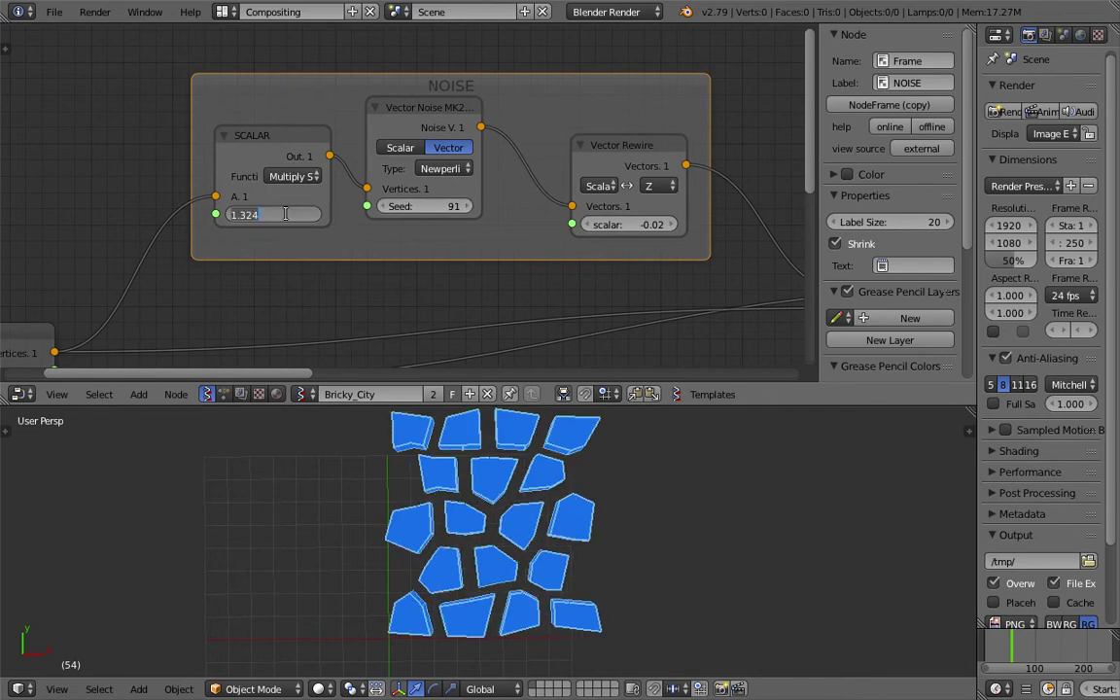
{"action": "key", "text": "Return"}
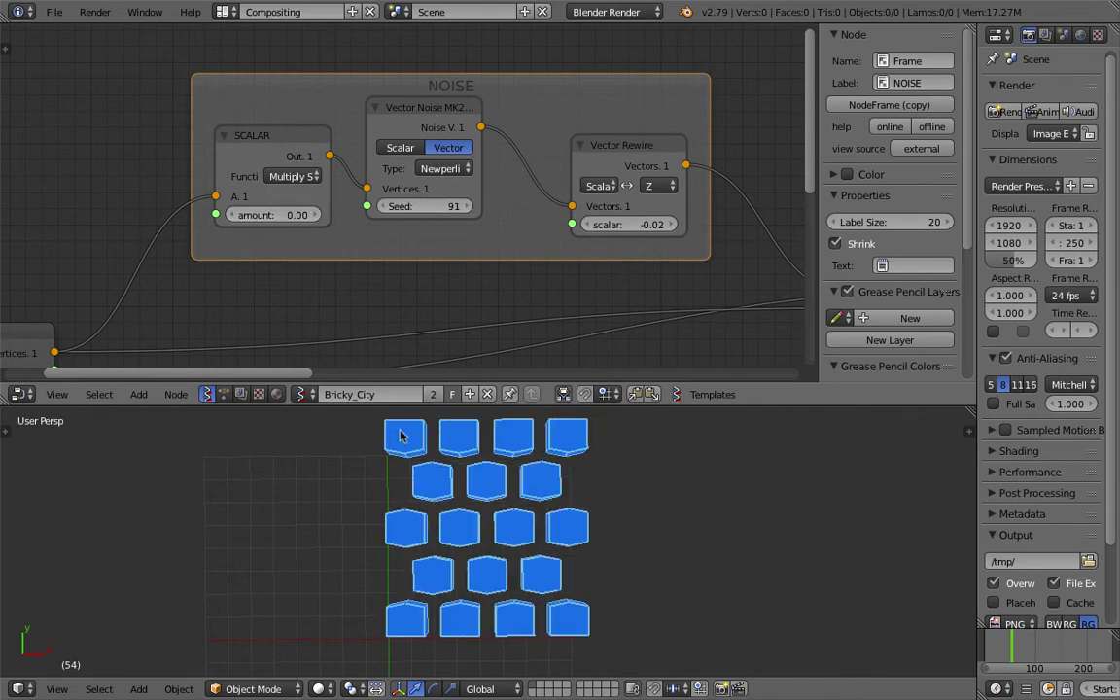
Step: Try a Toothing of 0.54 on the Bricks grid node and reset it to 0
{"action": "scroll", "coordinate": [478, 527], "scroll_direction": "down", "scroll_amount": 1}
{"action": "middle_click_drag", "start_coordinate": [383, 291], "coordinate": [445, 258]}
{"action": "middle_click_drag", "start_coordinate": [32, 332], "coordinate": [178, 222]}
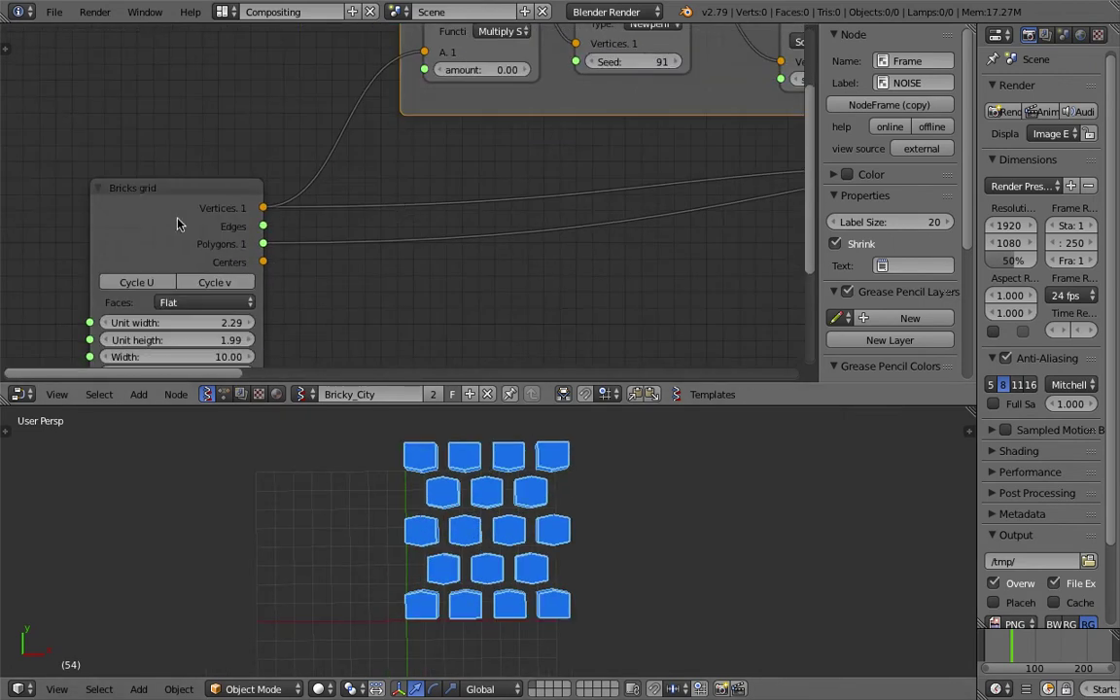
{"action": "scroll", "coordinate": [179, 224], "scroll_direction": "up", "scroll_amount": 2}
{"action": "mouse_move", "coordinate": [142, 347]}
{"action": "middle_mouse_down"}
{"action": "mouse_move", "coordinate": [277, 248]}
{"action": "mouse_move", "coordinate": [290, 213]}
{"action": "middle_mouse_up"}
{"action": "scroll", "coordinate": [302, 237], "scroll_direction": "up", "scroll_amount": 1}
{"action": "left_click", "coordinate": [299, 294]}
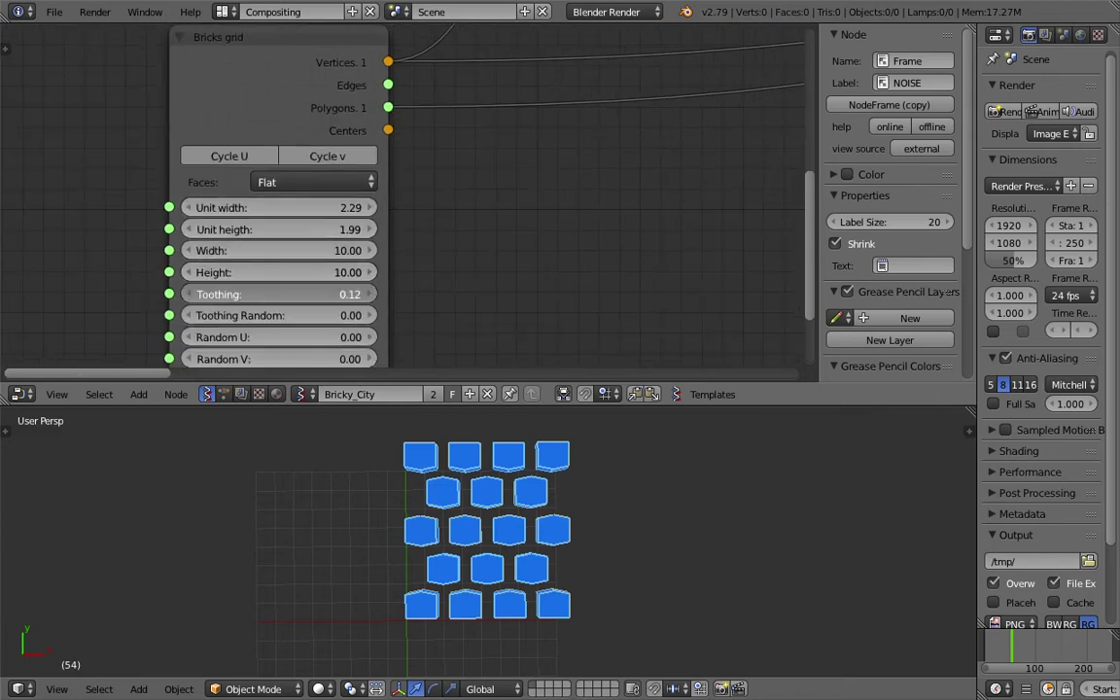
{"action": "mouse_move", "coordinate": [298, 293]}
{"action": "left_mouse_down"}
{"action": "mouse_move", "coordinate": [330, 293]}
{"action": "mouse_move", "coordinate": [305, 294]}
{"action": "left_mouse_up"}
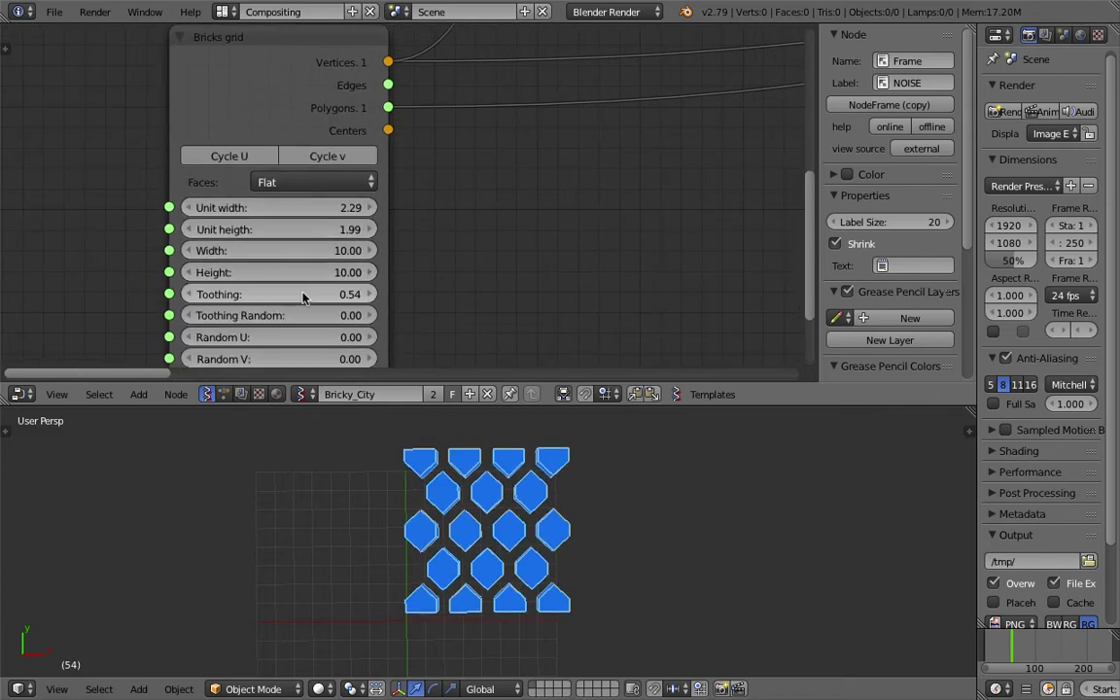
{"action": "left_click", "coordinate": [274, 291]}
{"action": "type", "text": "0"}
{"action": "key", "text": "Return"}
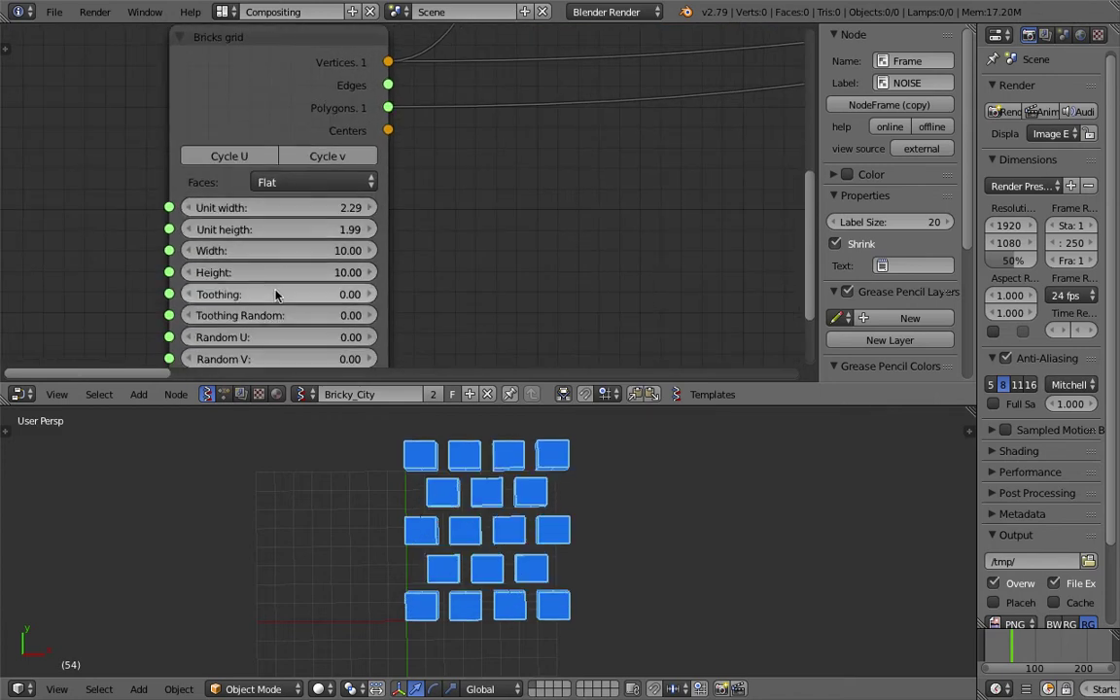
Step: Hide the node editor's properties sidebar and raise the Bricks grid's Toothing slightly above 0
{"action": "middle_click_drag", "start_coordinate": [512, 608], "coordinate": [559, 384]}
{"action": "left_click_drag", "start_coordinate": [819, 206], "coordinate": [932, 185]}
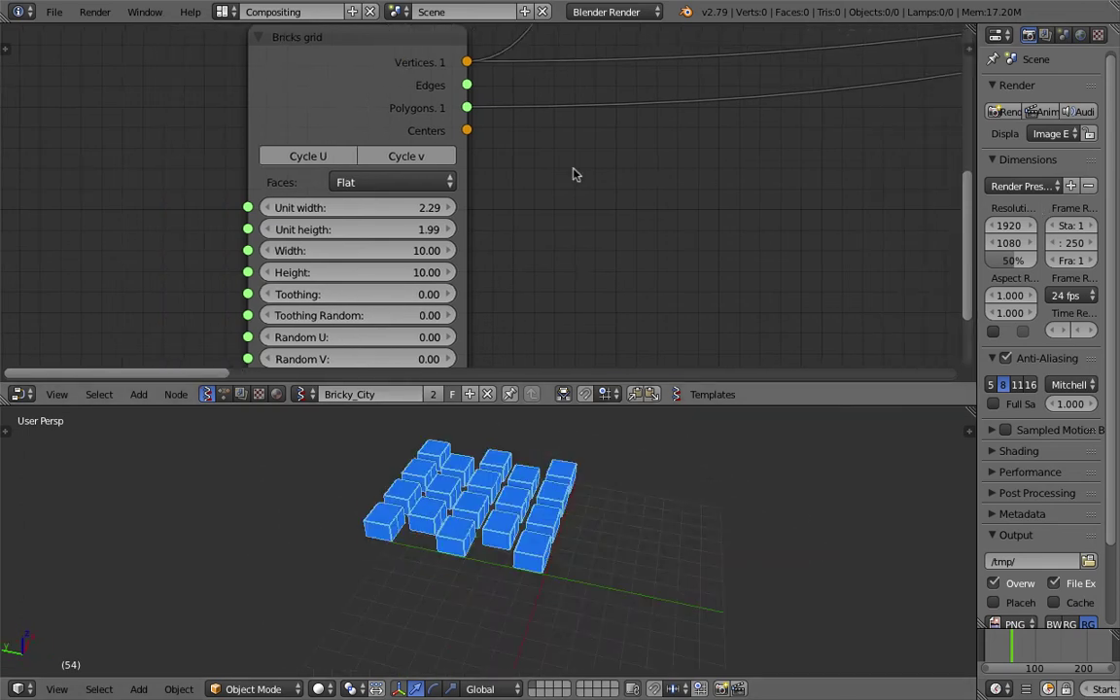
{"action": "middle_click_drag", "start_coordinate": [556, 177], "coordinate": [480, 181]}
{"action": "scroll", "coordinate": [478, 181], "scroll_direction": "down", "scroll_amount": 1}
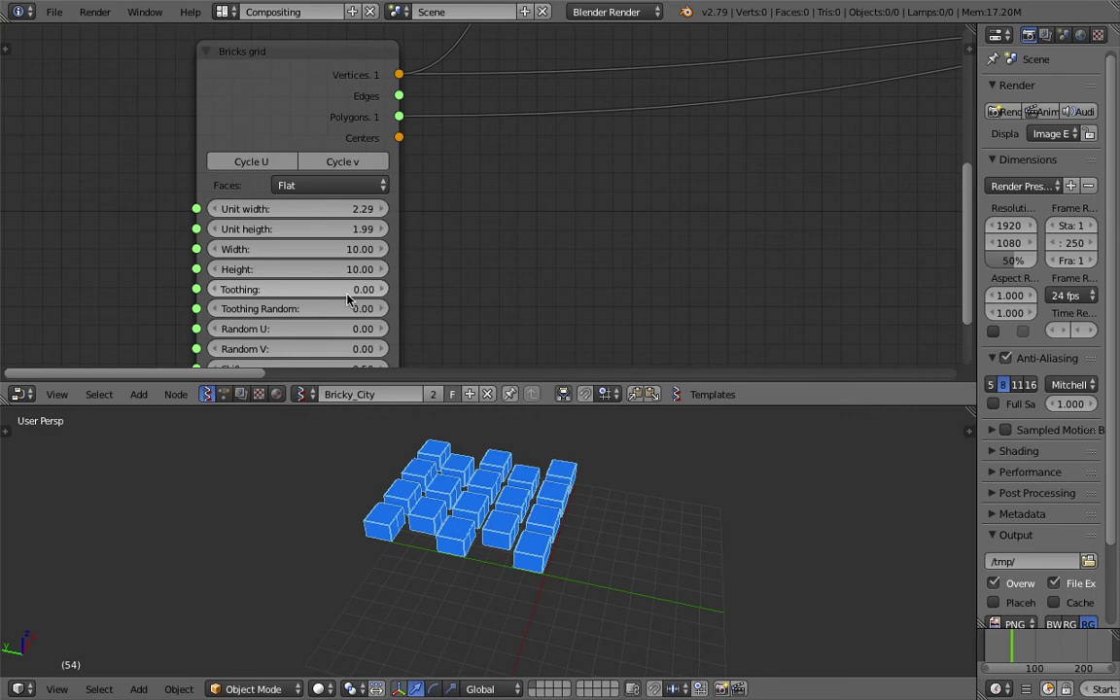
{"action": "left_click_drag", "start_coordinate": [356, 290], "coordinate": [432, 309]}
Step: Set the amount of the SCALAR node inside the NOISE frame to 0.72
{"action": "scroll", "coordinate": [646, 151], "scroll_direction": "down", "scroll_amount": 4}
{"action": "middle_click_drag", "start_coordinate": [617, 170], "coordinate": [440, 271]}
{"action": "scroll", "coordinate": [516, 153], "scroll_direction": "up", "scroll_amount": 3}
{"action": "middle_click_drag", "start_coordinate": [515, 154], "coordinate": [495, 220]}
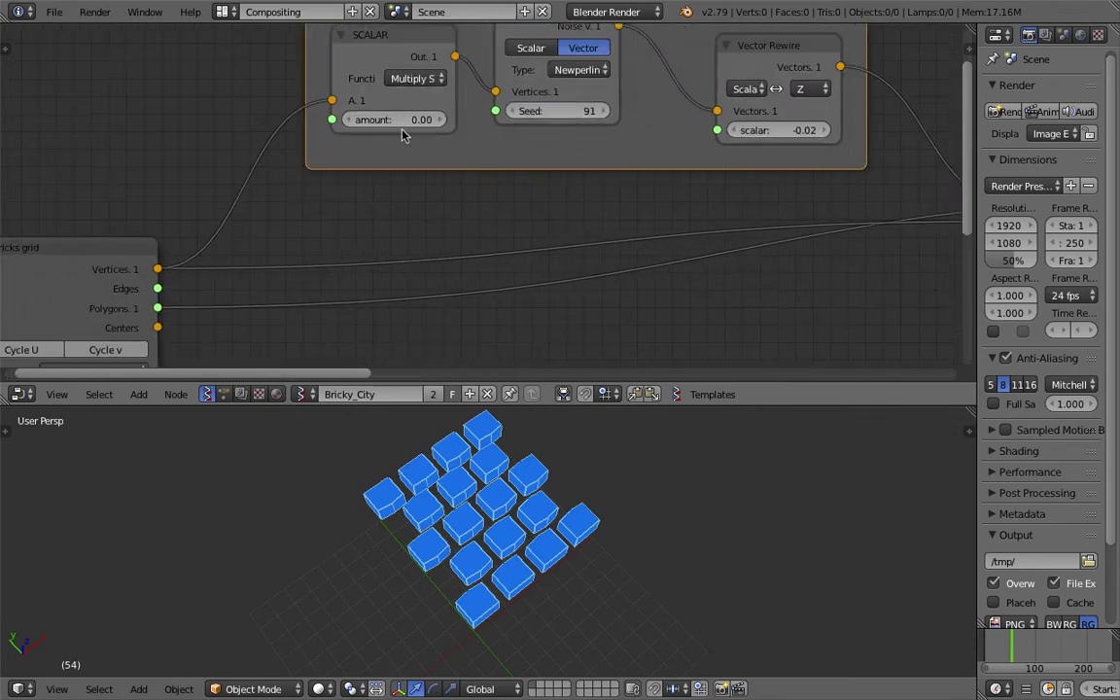
{"action": "left_click_drag", "start_coordinate": [400, 121], "coordinate": [493, 119]}
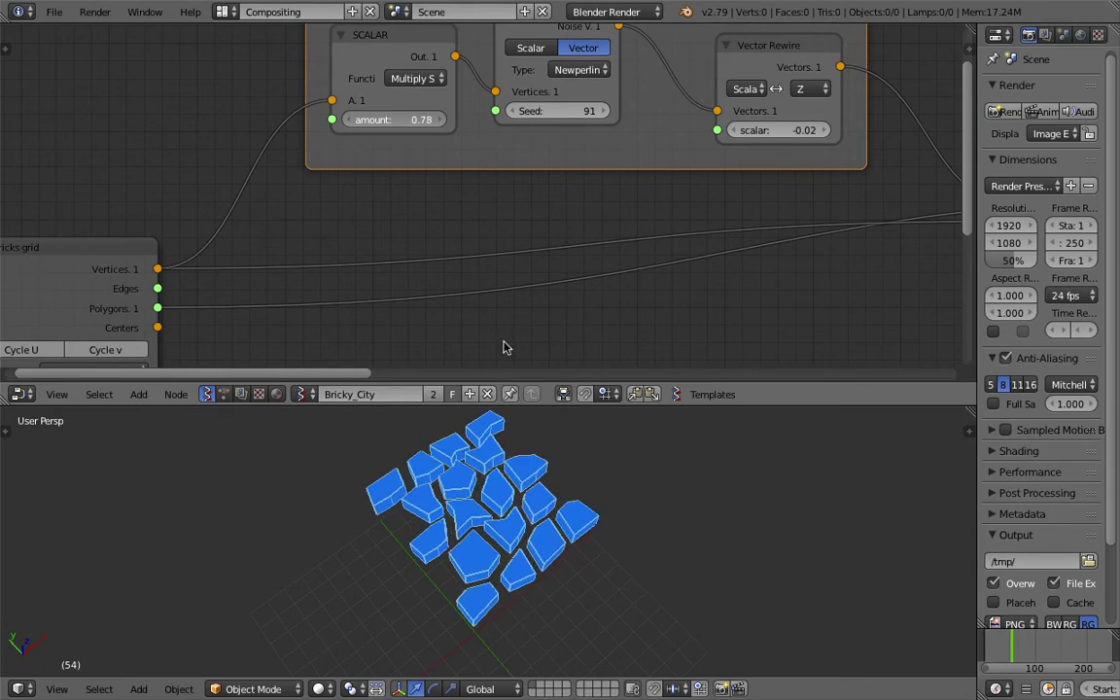
{"action": "middle_click_drag", "start_coordinate": [505, 483], "coordinate": [488, 554]}
Step: Set the Vector Noise seed to 105 and save over the current blend file
{"action": "scroll", "coordinate": [525, 195], "scroll_direction": "down", "scroll_amount": 2}
{"action": "middle_click_drag", "start_coordinate": [524, 163], "coordinate": [488, 205]}
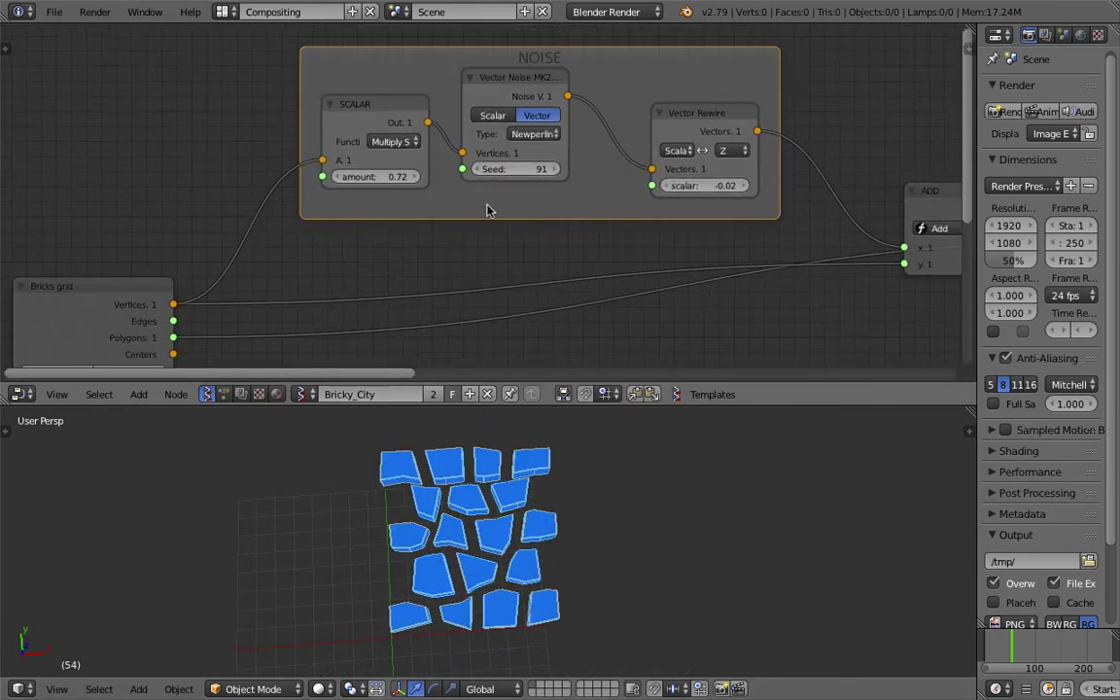
{"action": "left_click_drag", "start_coordinate": [536, 168], "coordinate": [633, 167]}
{"action": "key", "text": "ctrl+s"}
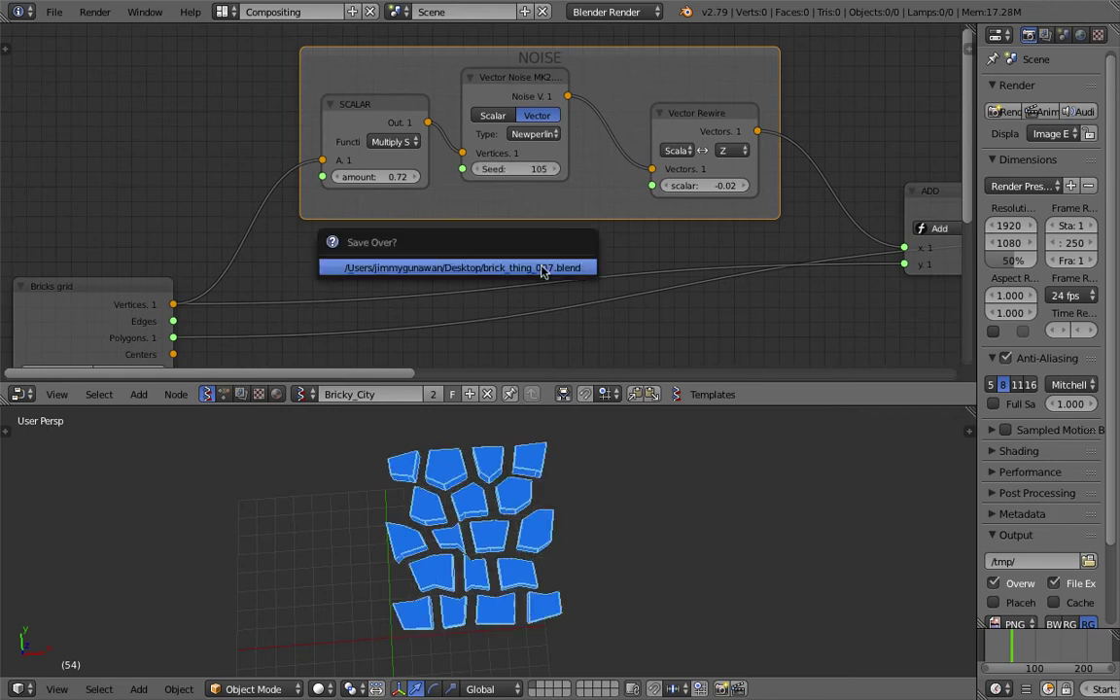
{"action": "left_click", "coordinate": [541, 266]}
Step: Move the Vector Rewire node beside Vector Noise and bring the Bricks grid and ADD nodes closer to the NOISE frame
{"action": "middle_click_drag", "start_coordinate": [633, 105], "coordinate": [575, 127]}
{"action": "left_click_drag", "start_coordinate": [638, 138], "coordinate": [587, 123]}
{"action": "scroll", "coordinate": [323, 200], "scroll_direction": "down", "scroll_amount": 1}
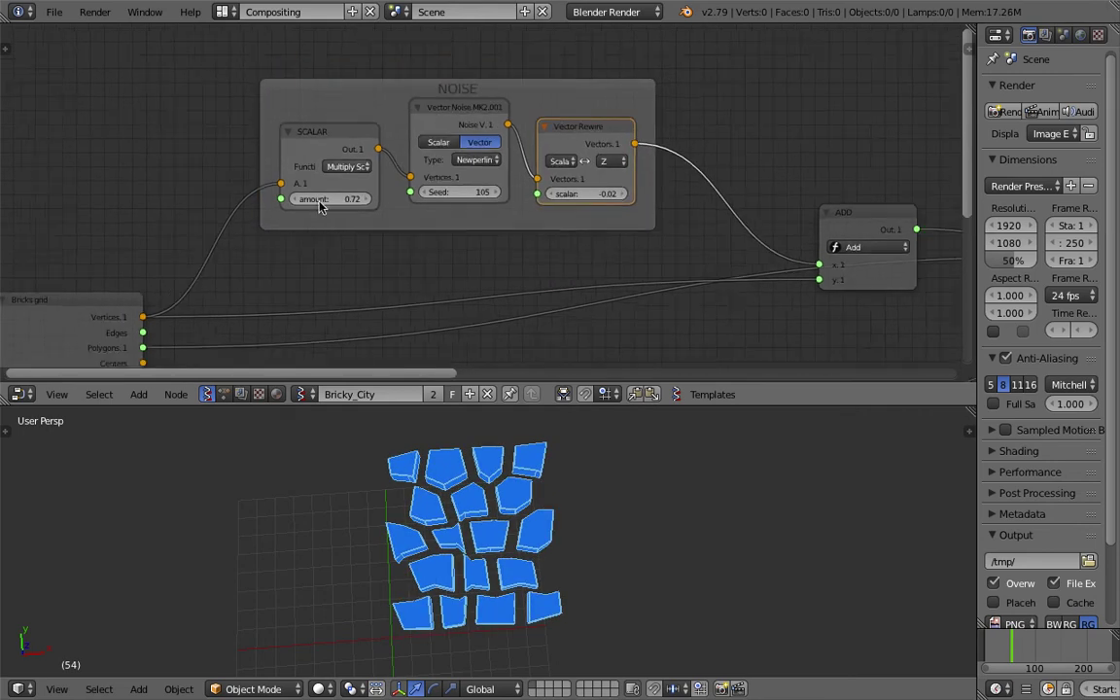
{"action": "middle_click_drag", "start_coordinate": [288, 211], "coordinate": [323, 122]}
{"action": "left_click_drag", "start_coordinate": [138, 217], "coordinate": [150, 197]}
{"action": "left_click_drag", "start_coordinate": [891, 131], "coordinate": [800, 162]}
{"action": "middle_click_drag", "start_coordinate": [799, 161], "coordinate": [772, 223]}
{"action": "middle_click_drag", "start_coordinate": [118, 305], "coordinate": [167, 260]}
{"action": "left_click_drag", "start_coordinate": [149, 239], "coordinate": [158, 249]}
{"action": "middle_click_drag", "start_coordinate": [407, 171], "coordinate": [373, 205]}
{"action": "left_click_drag", "start_coordinate": [118, 247], "coordinate": [124, 235]}
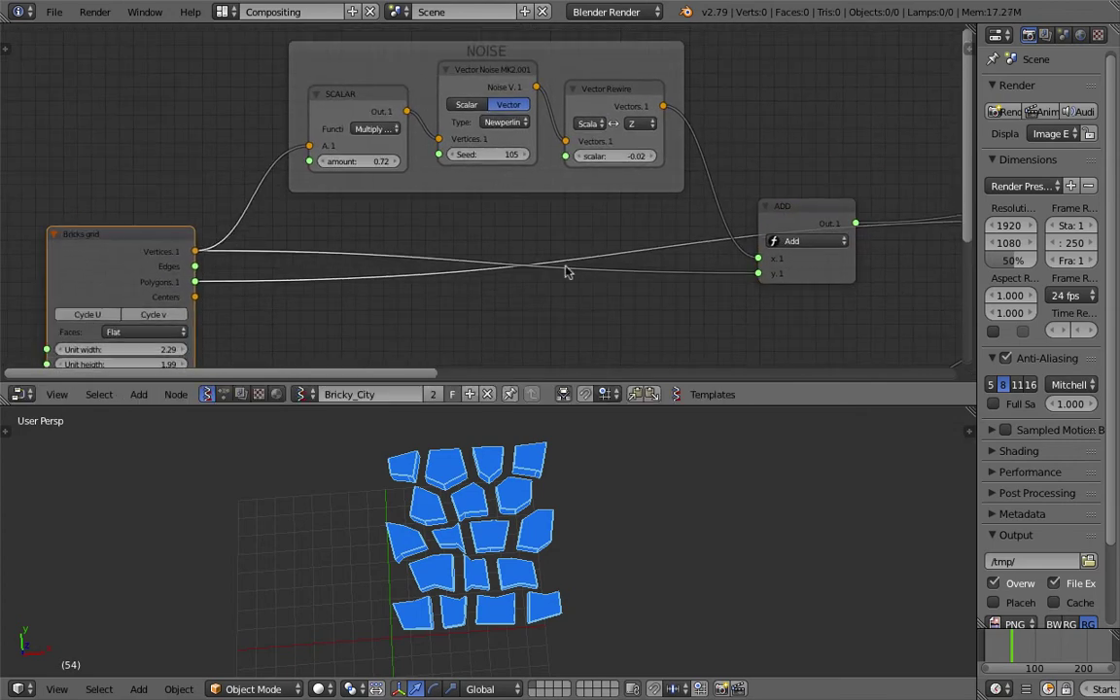
Step: Collapse the ADD node and place it just after the NOISE frame, above the Bricks grid's Polygons link
{"action": "middle_click_drag", "start_coordinate": [565, 267], "coordinate": [423, 263]}
{"action": "left_click_drag", "start_coordinate": [631, 207], "coordinate": [614, 189]}
{"action": "middle_click_drag", "start_coordinate": [627, 232], "coordinate": [622, 256]}
{"action": "left_click", "coordinate": [603, 210]}
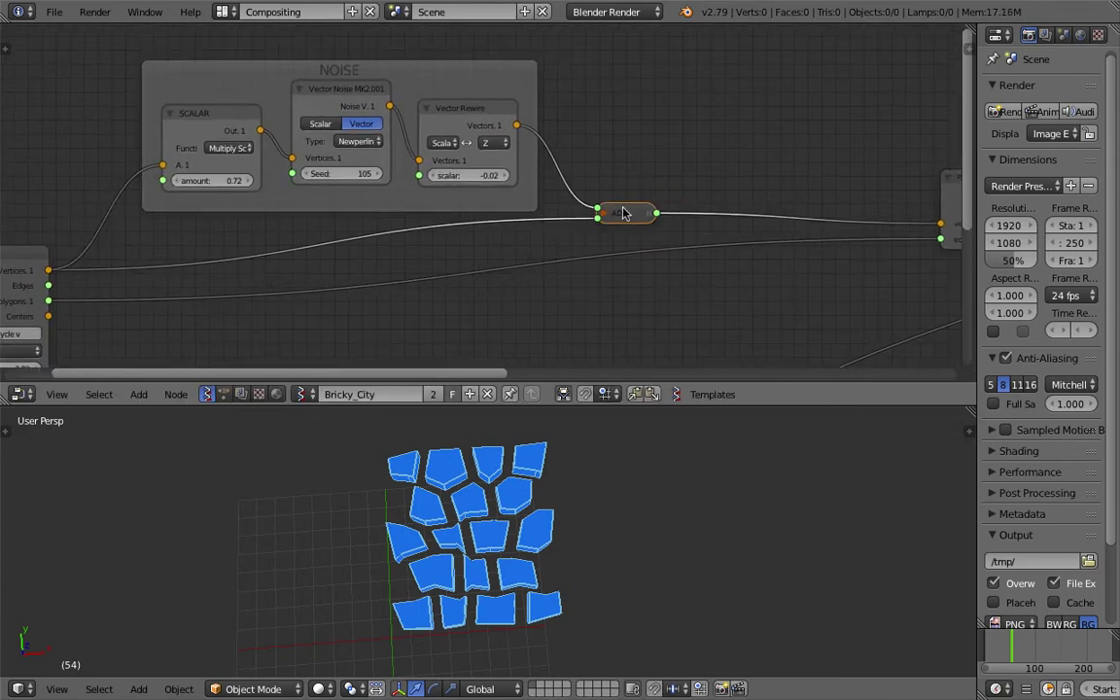
{"action": "left_click_drag", "start_coordinate": [623, 208], "coordinate": [639, 199]}
Step: Bypass the noise by linking the Bricks grid vertices directly to Polygon Boom, and reconnect the ADD output to that input
{"action": "scroll", "coordinate": [588, 223], "scroll_direction": "down", "scroll_amount": 2}
{"action": "middle_click_drag", "start_coordinate": [574, 226], "coordinate": [579, 216]}
{"action": "scroll", "coordinate": [575, 222], "scroll_direction": "down", "scroll_amount": 1}
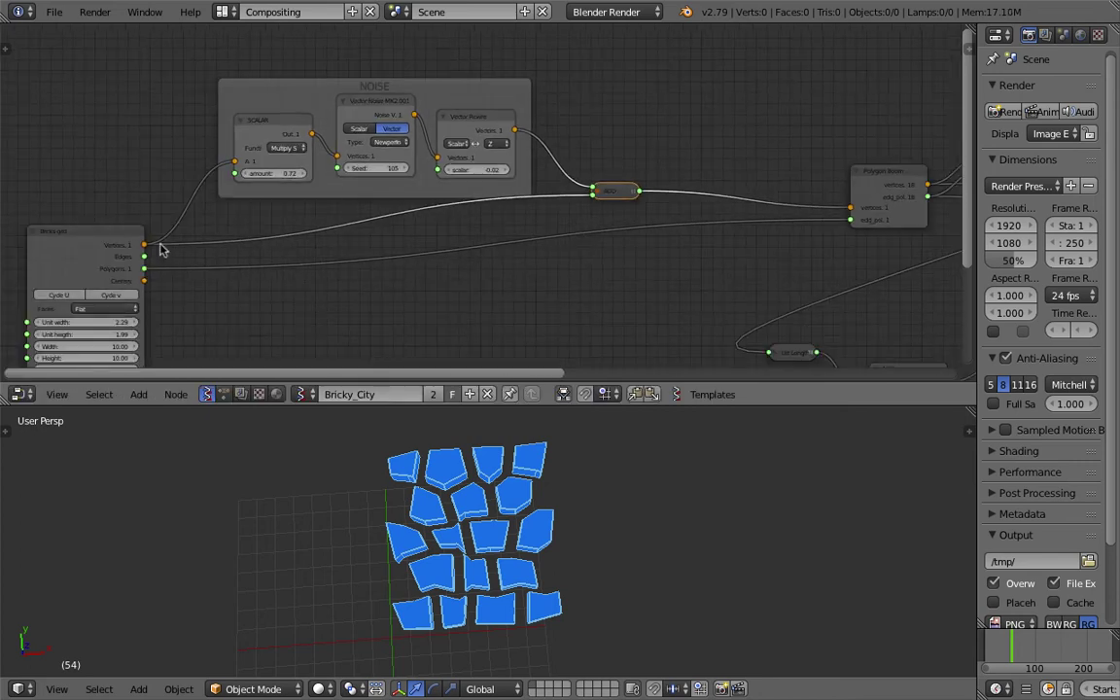
{"action": "left_click_drag", "start_coordinate": [145, 245], "coordinate": [850, 207]}
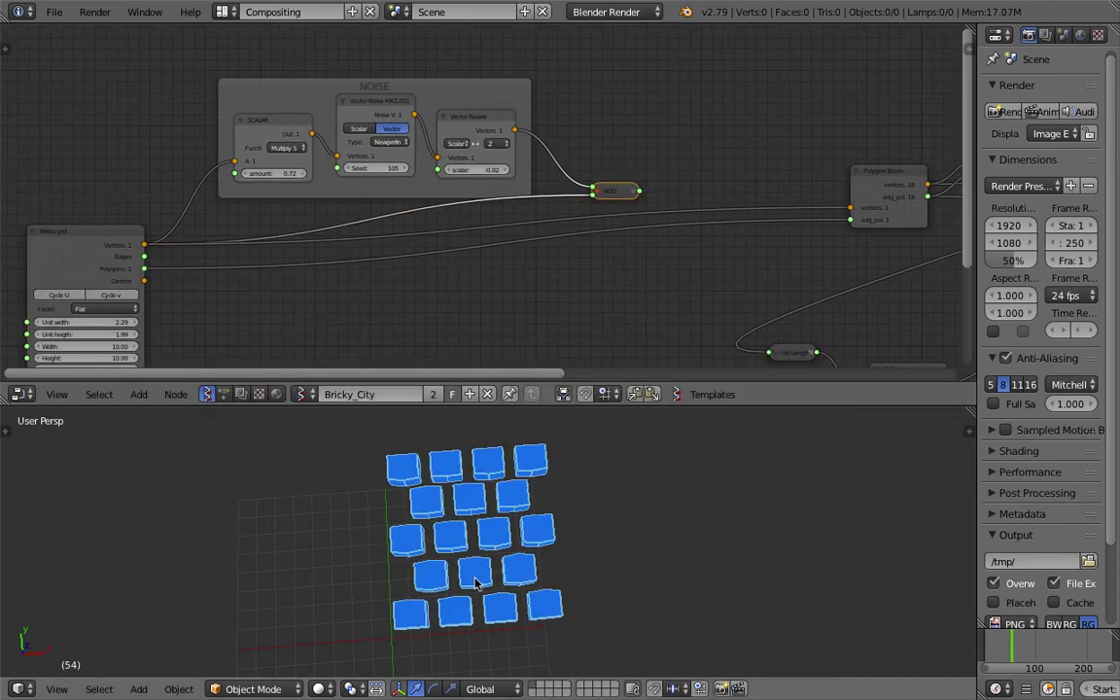
{"action": "left_click_drag", "start_coordinate": [640, 190], "coordinate": [851, 207]}
Step: Shift the NOISE frame slightly upward and select the Polygon Boom node
{"action": "left_click_drag", "start_coordinate": [438, 113], "coordinate": [447, 95]}
{"action": "left_click", "coordinate": [615, 189]}
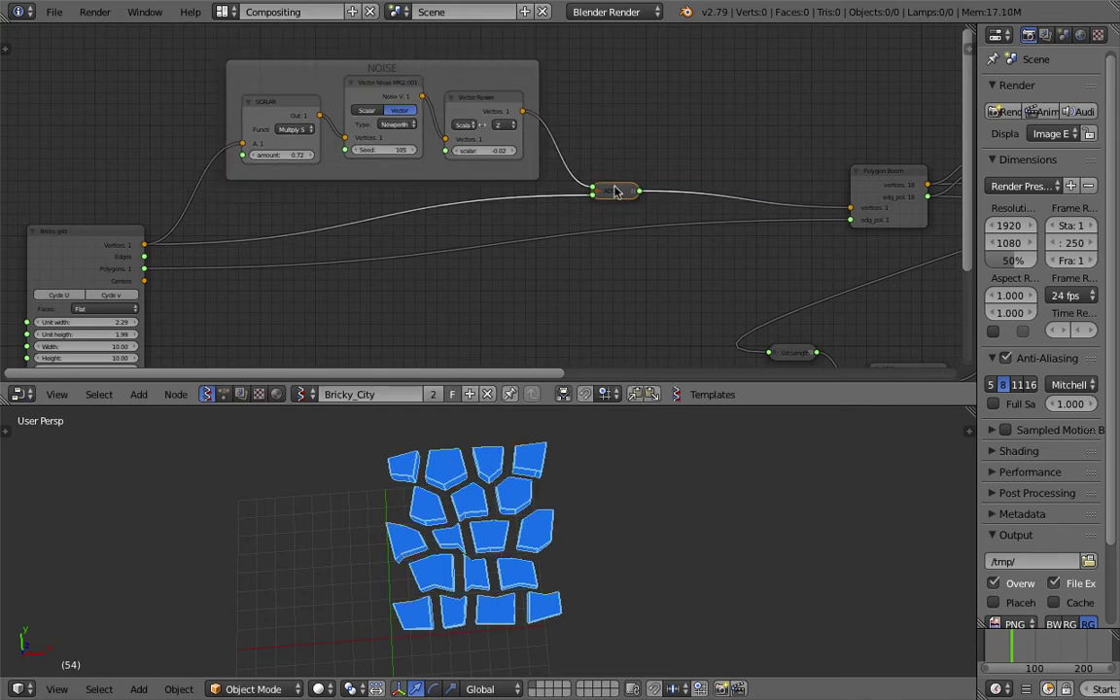
{"action": "middle_click_drag", "start_coordinate": [544, 200], "coordinate": [378, 172]}
{"action": "middle_click_drag", "start_coordinate": [632, 179], "coordinate": [438, 185]}
{"action": "left_click", "coordinate": [514, 172]}
Step: Enlarge the node editor a little more and move the Polygon Boom node closer to the ADD node
{"action": "middle_click_drag", "start_coordinate": [513, 172], "coordinate": [325, 175]}
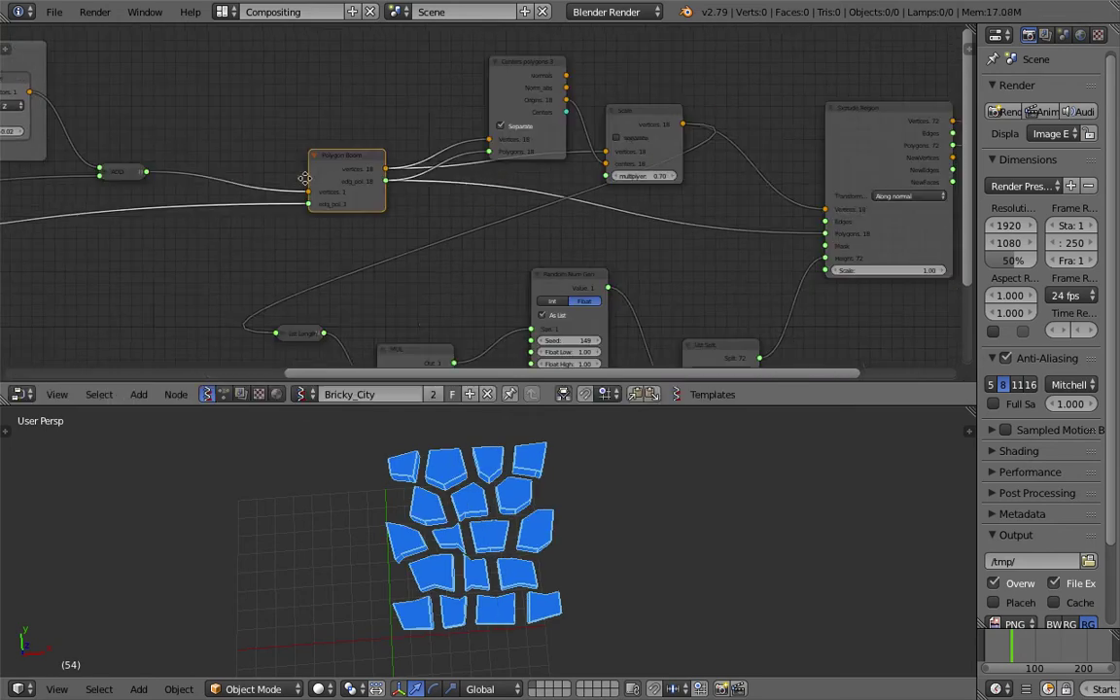
{"action": "middle_click_drag", "start_coordinate": [519, 209], "coordinate": [350, 215]}
{"action": "left_click_drag", "start_coordinate": [475, 404], "coordinate": [474, 429]}
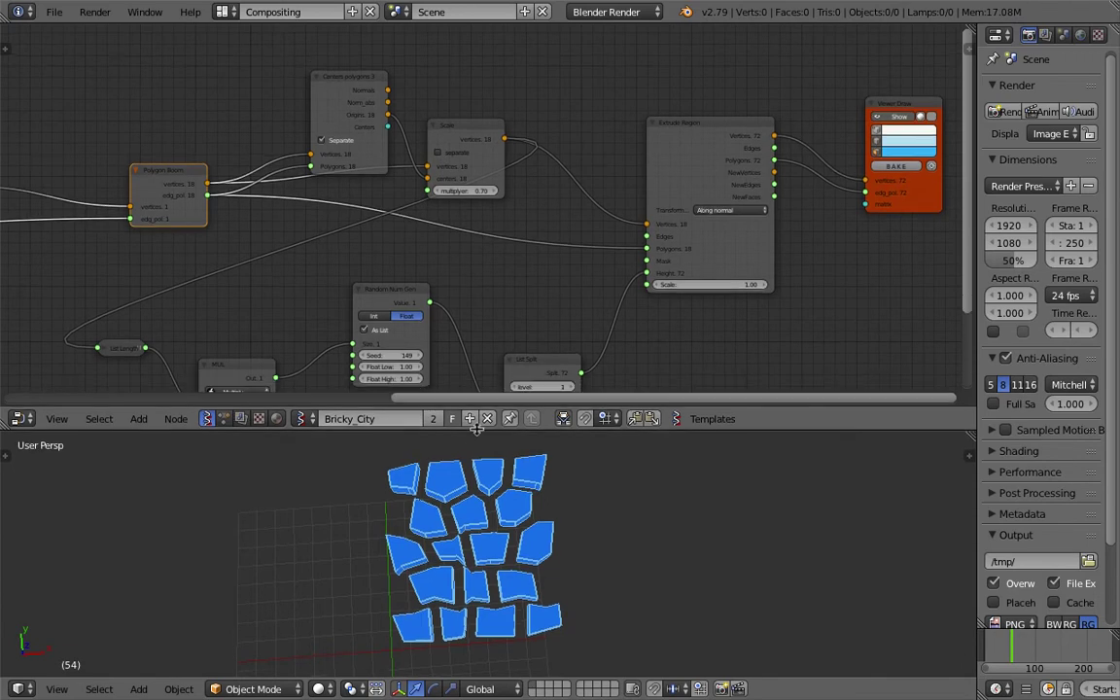
{"action": "middle_click_drag", "start_coordinate": [420, 536], "coordinate": [437, 519]}
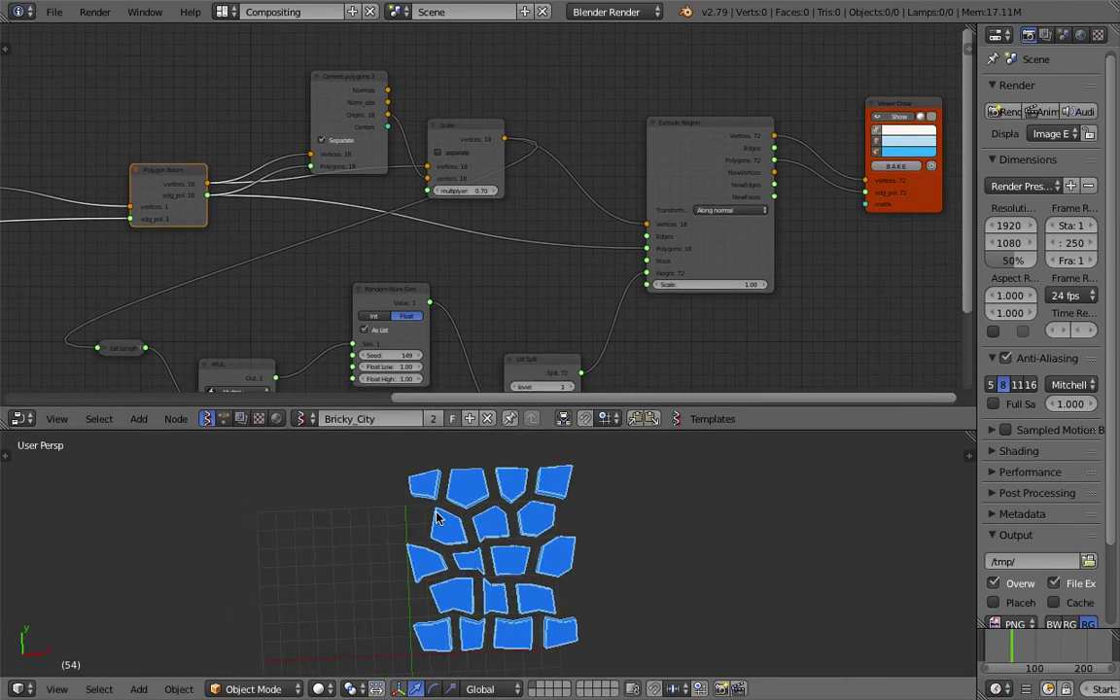
{"action": "middle_click_drag", "start_coordinate": [326, 202], "coordinate": [401, 189]}
{"action": "scroll", "coordinate": [303, 204], "scroll_direction": "up", "scroll_amount": 2}
{"action": "middle_click_drag", "start_coordinate": [215, 179], "coordinate": [504, 217]}
{"action": "left_click_drag", "start_coordinate": [541, 201], "coordinate": [466, 207]}
{"action": "middle_click_drag", "start_coordinate": [463, 201], "coordinate": [484, 206]}
{"action": "scroll", "coordinate": [484, 205], "scroll_direction": "up", "scroll_amount": 2}
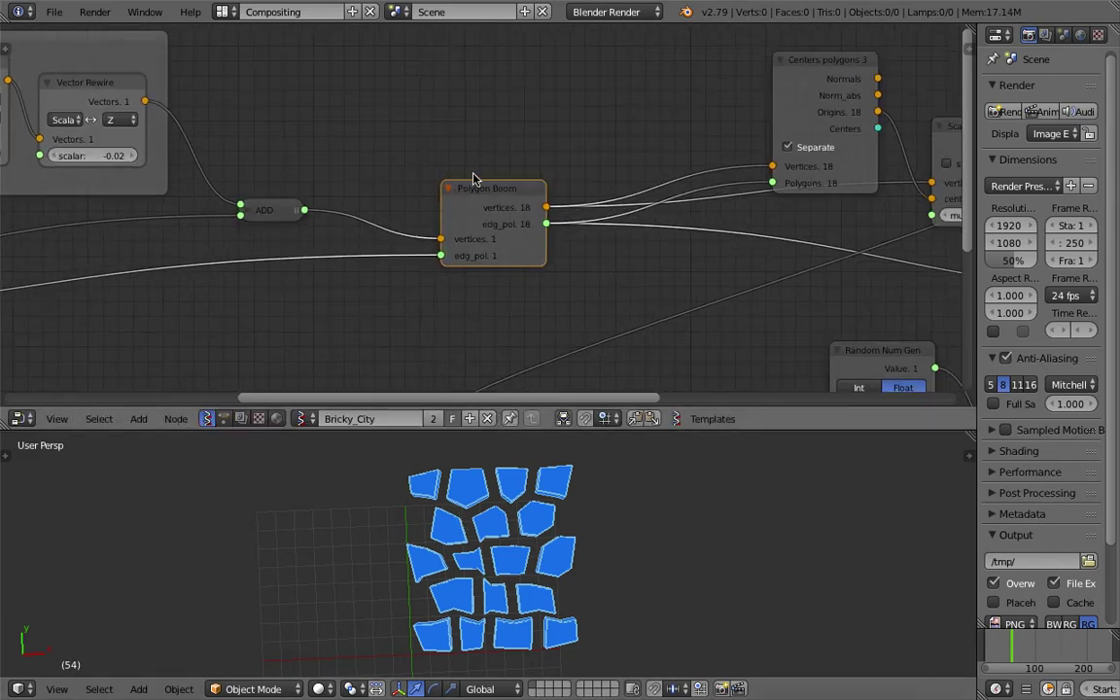
Step: Adjust the position of the Polygon Boom node between the ADD and Centers polygons 3 nodes
{"action": "scroll", "coordinate": [482, 203], "scroll_direction": "up", "scroll_amount": 1}
{"action": "left_click_drag", "start_coordinate": [485, 201], "coordinate": [465, 196]}
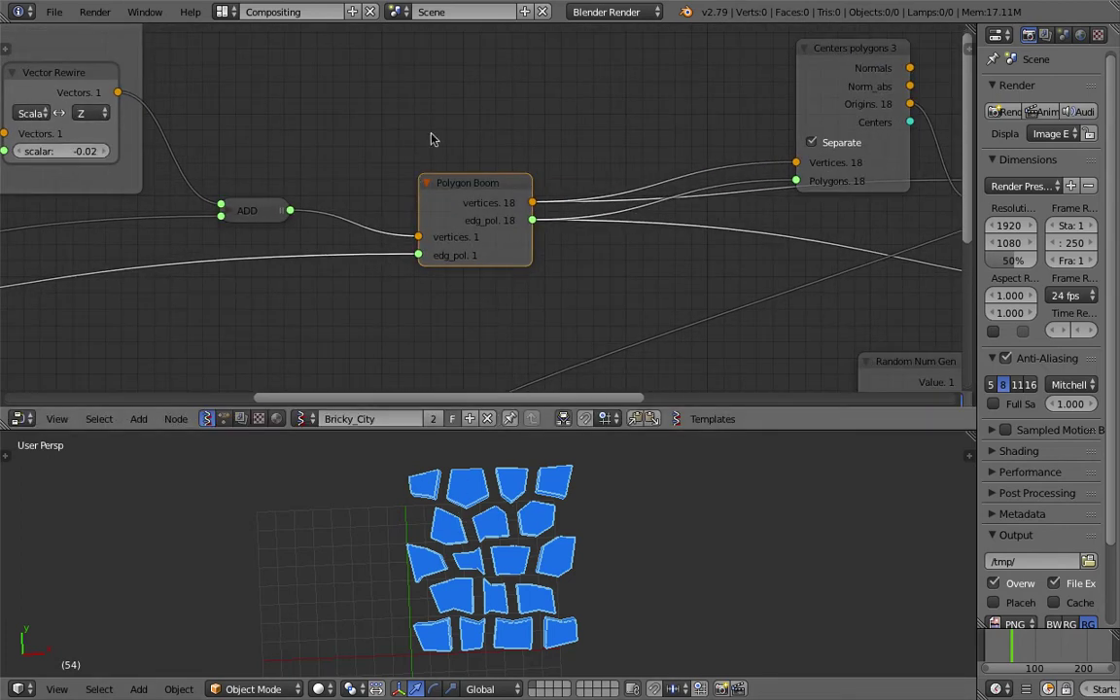
{"action": "scroll", "coordinate": [469, 191], "scroll_direction": "up", "scroll_amount": 1}
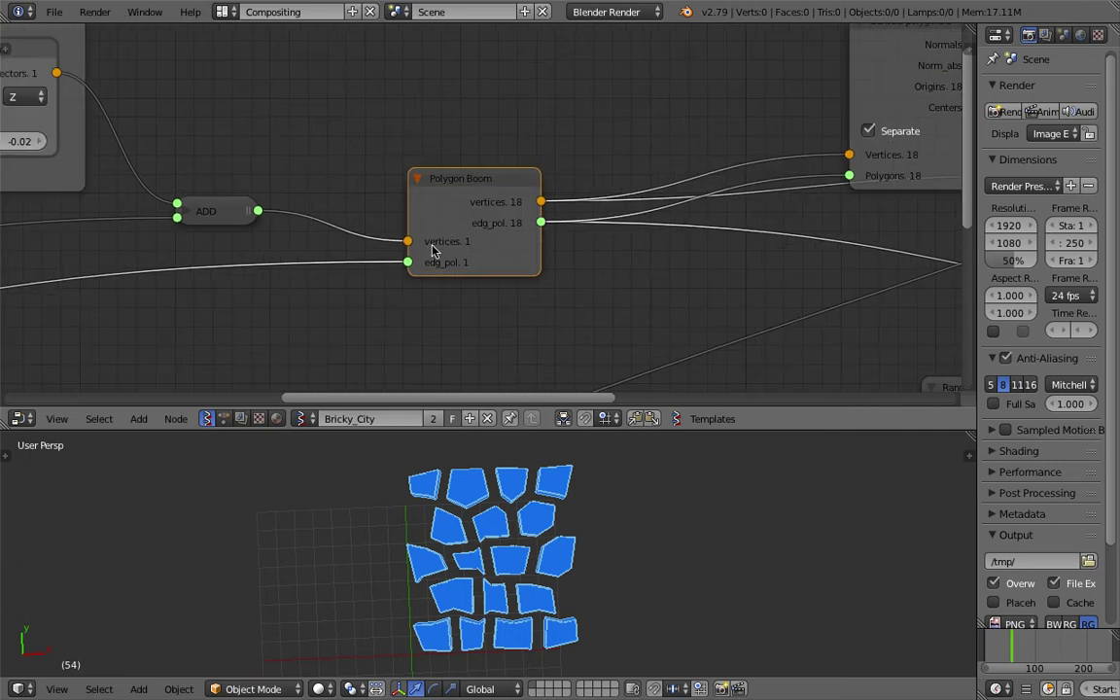
{"action": "middle_click_drag", "start_coordinate": [462, 190], "coordinate": [476, 196]}
{"action": "left_click_drag", "start_coordinate": [491, 178], "coordinate": [491, 198]}
{"action": "middle_click_drag", "start_coordinate": [483, 182], "coordinate": [478, 161]}
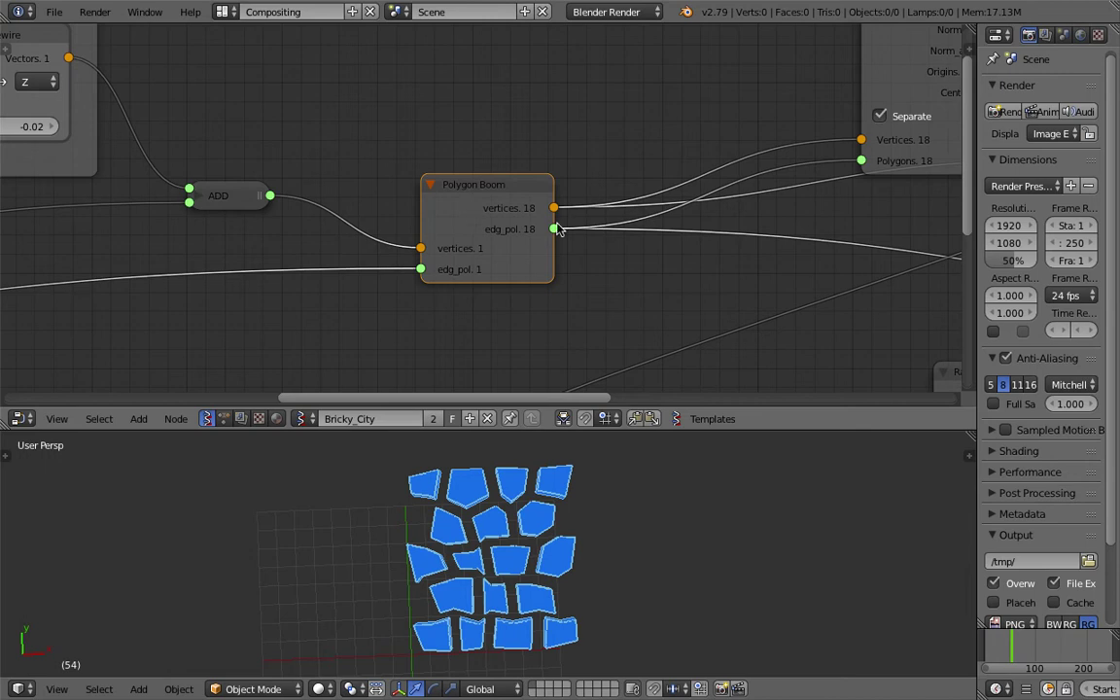
{"action": "scroll", "coordinate": [559, 229], "scroll_direction": "down", "scroll_amount": 3}
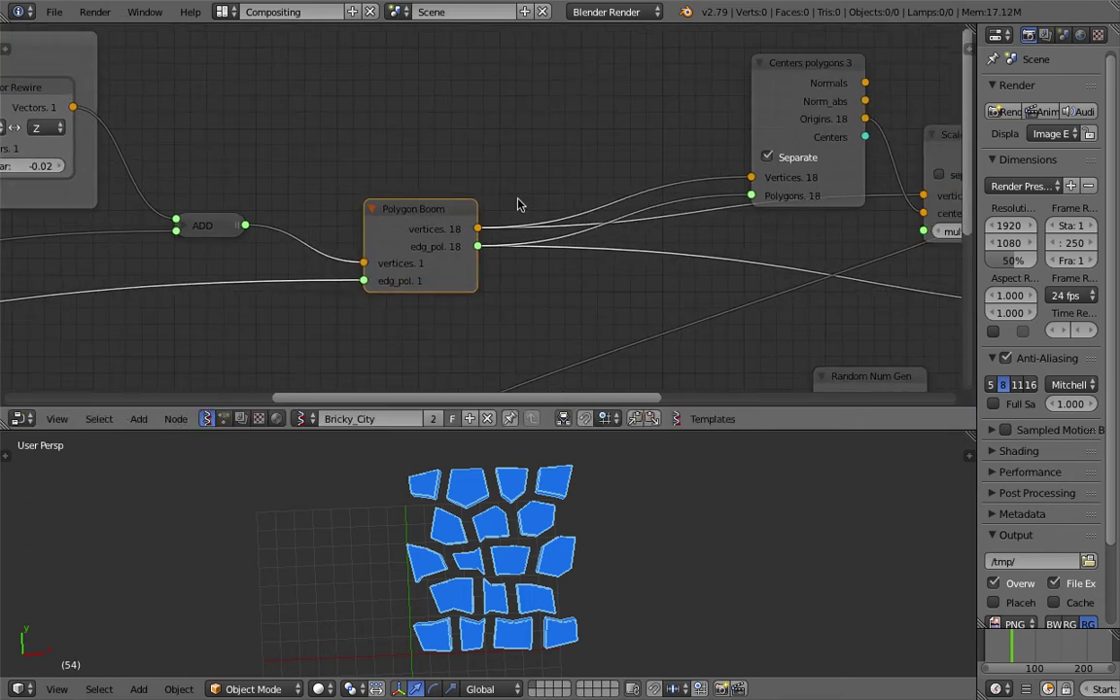
{"action": "left_click_drag", "start_coordinate": [437, 211], "coordinate": [473, 207]}
{"action": "scroll", "coordinate": [474, 207], "scroll_direction": "up", "scroll_amount": 3}
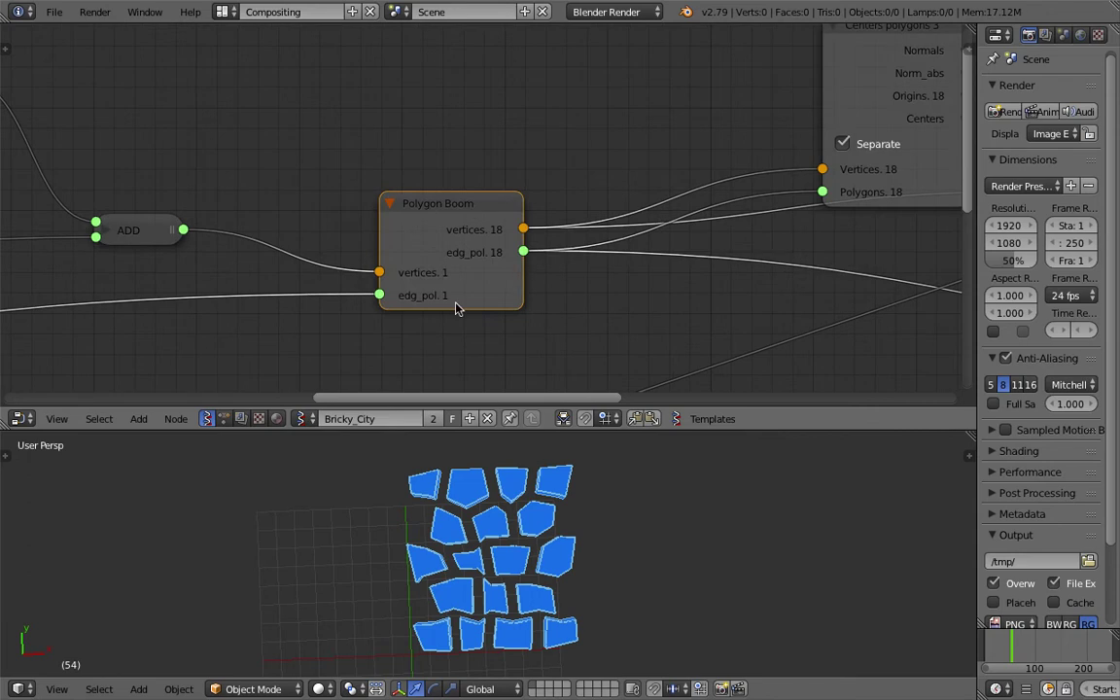
{"action": "middle_click_drag", "start_coordinate": [492, 243], "coordinate": [483, 240]}
Step: Move the Centers polygons 3 and Scale nodes closer to Polygon Boom, and set Scale's multiplyer to 0.85
{"action": "scroll", "coordinate": [483, 240], "scroll_direction": "up", "scroll_amount": 1}
{"action": "scroll", "coordinate": [481, 225], "scroll_direction": "down", "scroll_amount": 3}
{"action": "middle_click_drag", "start_coordinate": [472, 192], "coordinate": [363, 235]}
{"action": "left_click_drag", "start_coordinate": [718, 137], "coordinate": [652, 110]}
{"action": "middle_click_drag", "start_coordinate": [687, 229], "coordinate": [490, 188]}
{"action": "left_click_drag", "start_coordinate": [718, 150], "coordinate": [657, 131]}
{"action": "left_click_drag", "start_coordinate": [666, 220], "coordinate": [692, 220]}
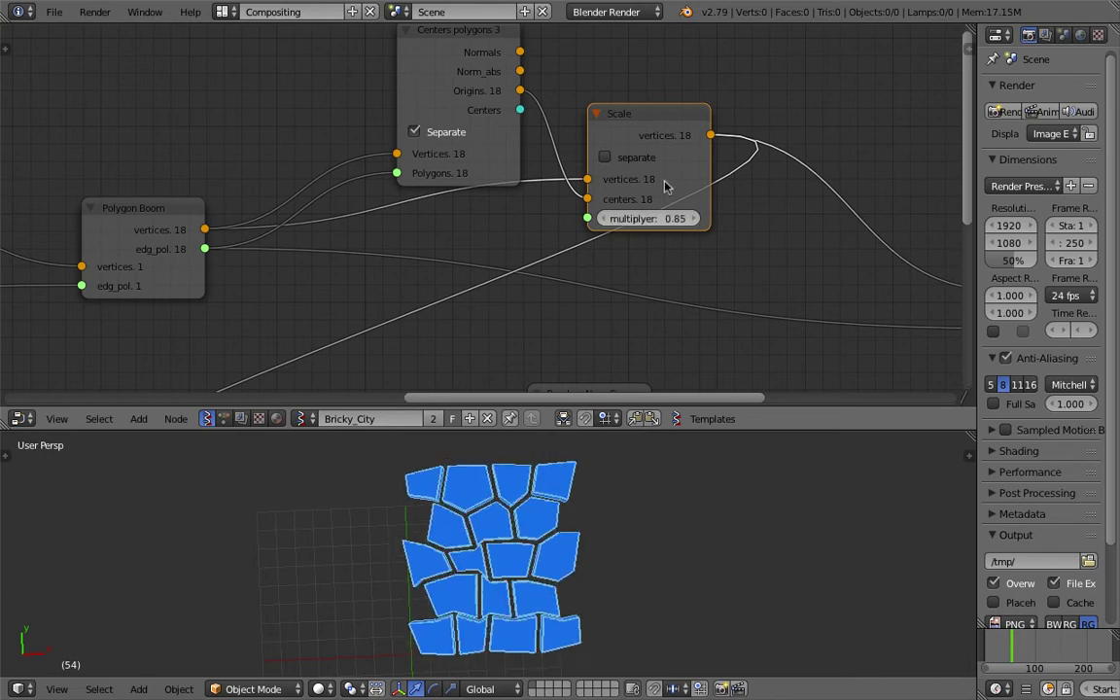
Step: Reposition the Centers polygons 3 and Scale nodes and widen the Scale node
{"action": "scroll", "coordinate": [576, 195], "scroll_direction": "down", "scroll_amount": 1}
{"action": "left_click_drag", "start_coordinate": [443, 82], "coordinate": [369, 63]}
{"action": "left_click_drag", "start_coordinate": [588, 163], "coordinate": [543, 162]}
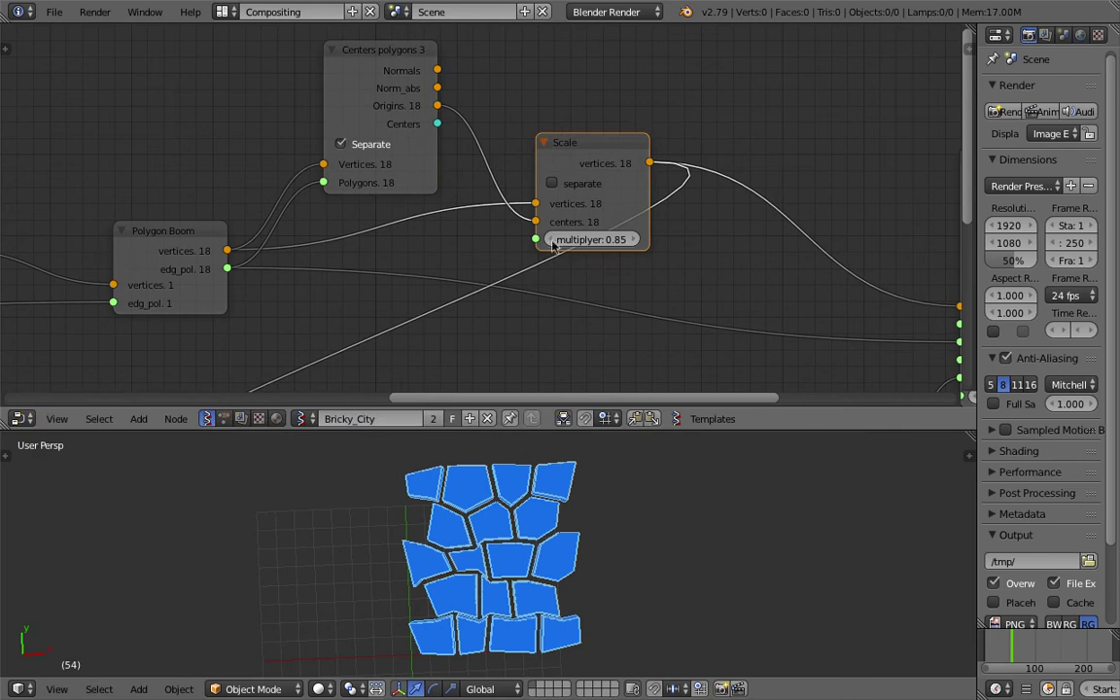
{"action": "left_click_drag", "start_coordinate": [553, 246], "coordinate": [568, 271]}
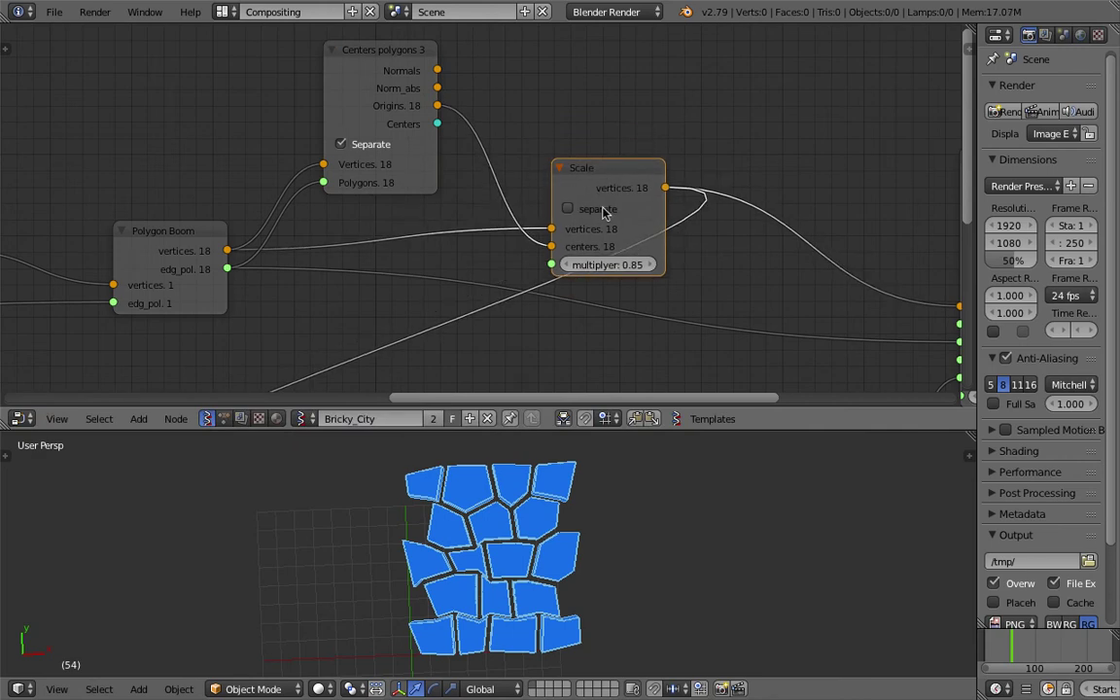
{"action": "left_click_drag", "start_coordinate": [556, 190], "coordinate": [520, 188]}
{"action": "left_click_drag", "start_coordinate": [592, 166], "coordinate": [620, 166]}
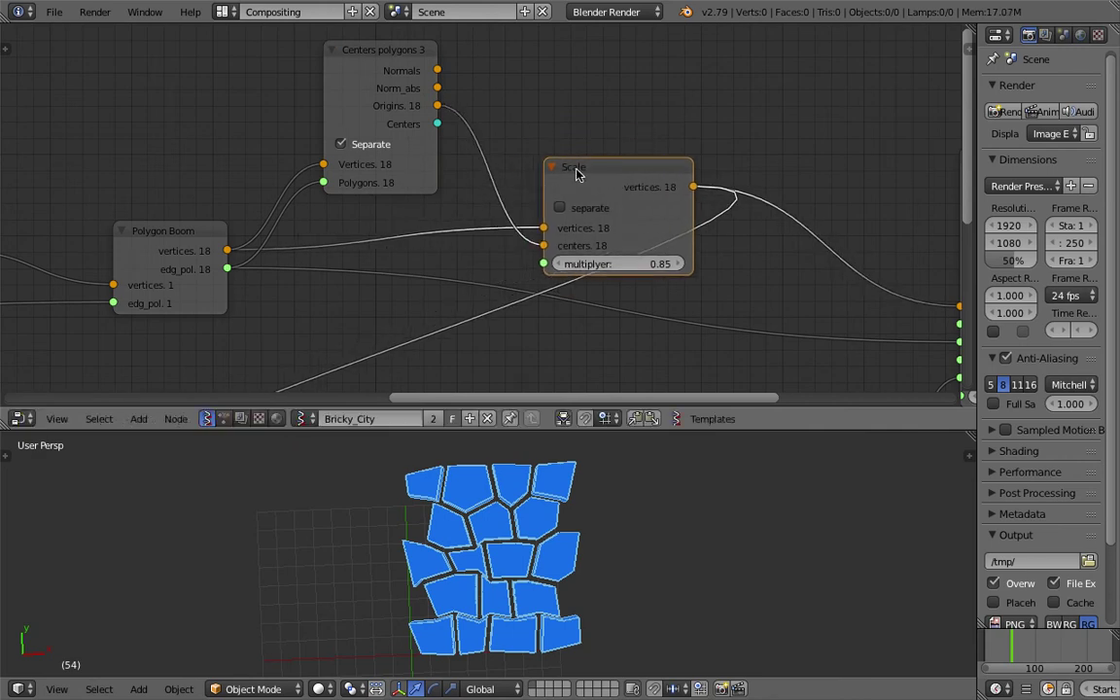
Step: Shift the Centers polygons 3 node slightly upward and select the Scale node
{"action": "middle_click_drag", "start_coordinate": [520, 206], "coordinate": [556, 219]}
{"action": "left_click_drag", "start_coordinate": [401, 89], "coordinate": [374, 58]}
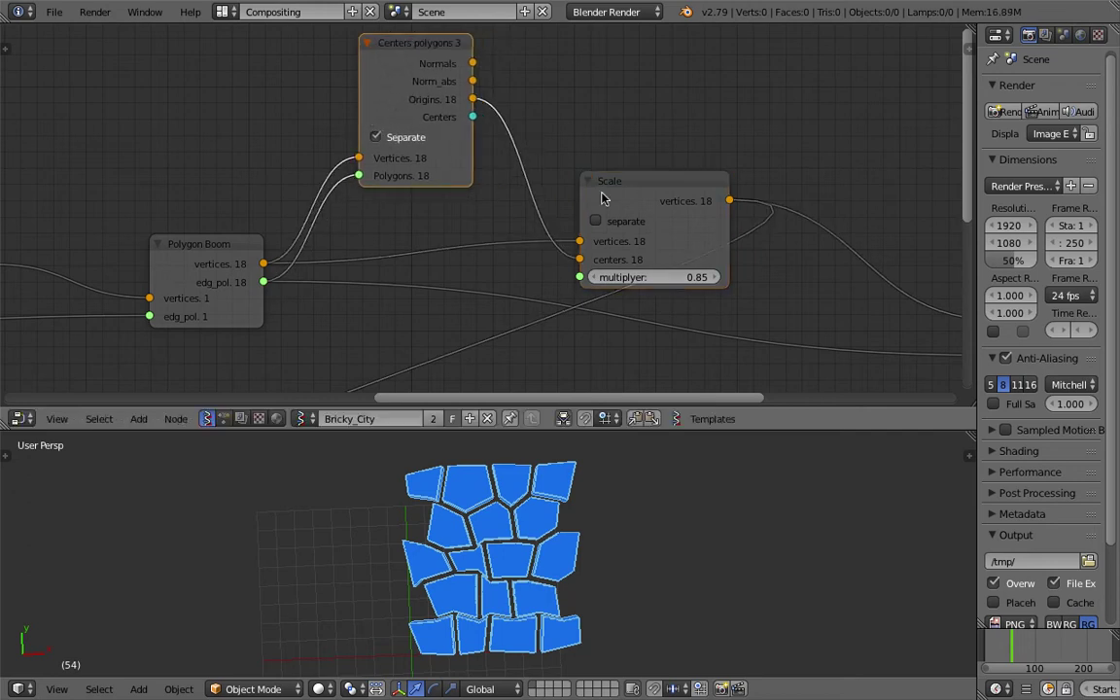
{"action": "left_click", "coordinate": [636, 191]}
{"action": "scroll", "coordinate": [635, 193], "scroll_direction": "down", "scroll_amount": 2}
{"action": "middle_click_drag", "start_coordinate": [635, 195], "coordinate": [604, 155]}
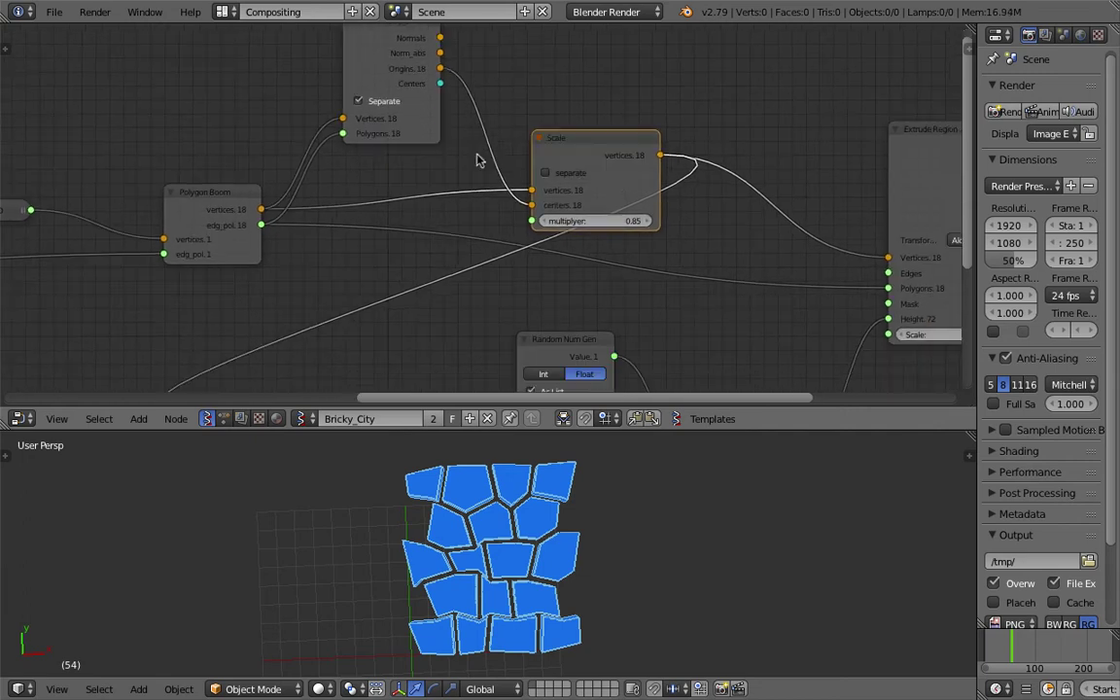
Step: Add a Random Num Gen node above Polygon Boom, switch it to Float, and link its Value output to Scale's multiplyer
{"action": "middle_click_drag", "start_coordinate": [477, 159], "coordinate": [632, 235]}
{"action": "key", "text": "shift+a"}
{"action": "left_click", "coordinate": [275, 159]}
{"action": "type", "text": "random n"}
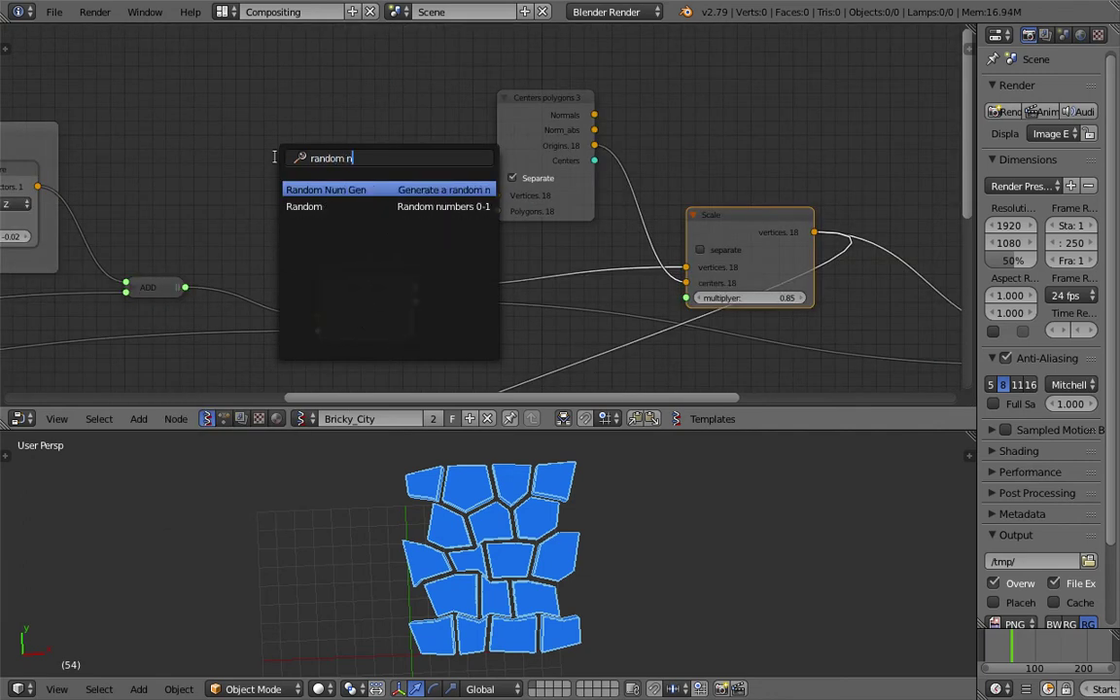
{"action": "key", "text": "Return"}
{"action": "left_click", "coordinate": [237, 122]}
{"action": "left_click", "coordinate": [307, 166]}
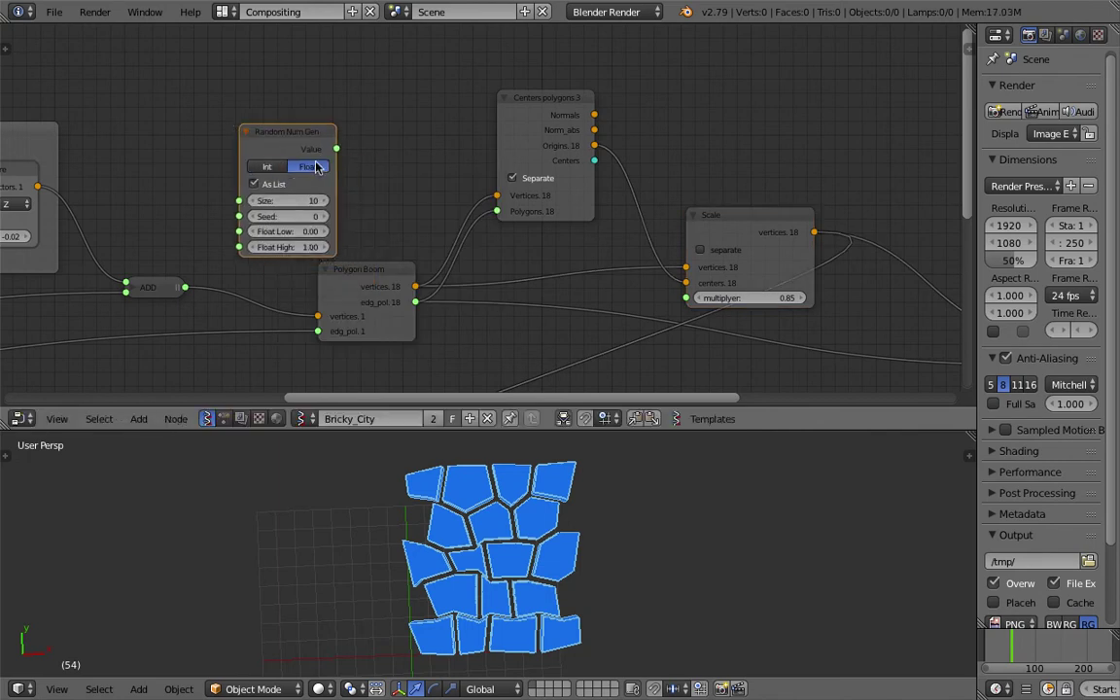
{"action": "left_click_drag", "start_coordinate": [336, 149], "coordinate": [688, 298]}
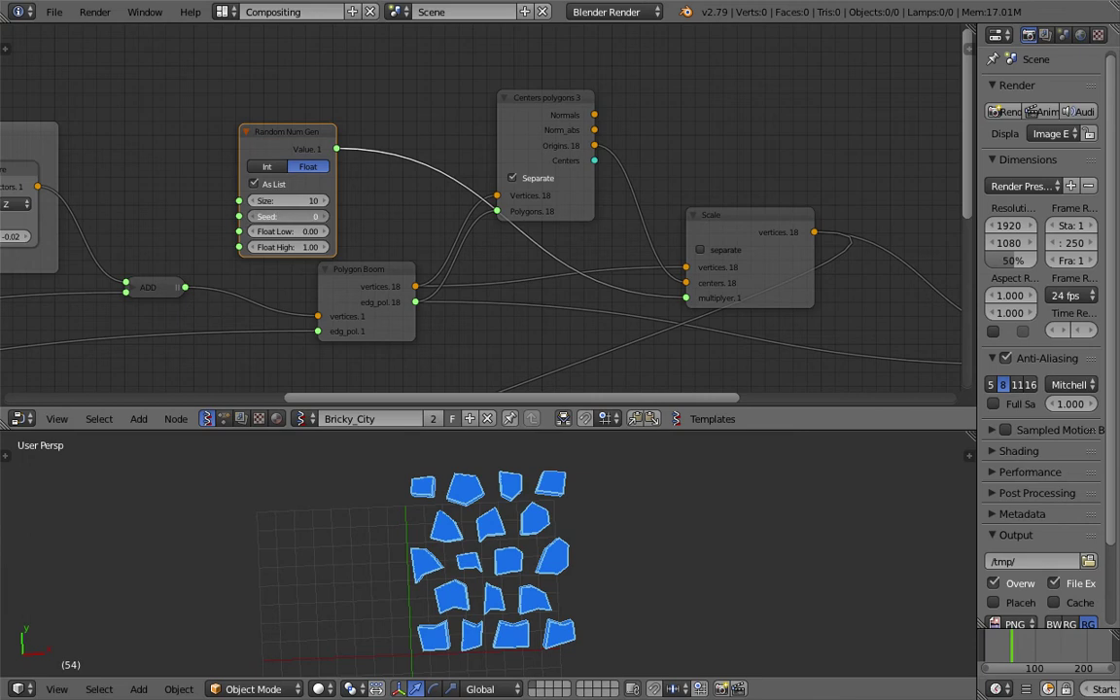
Step: Set the new Random Num Gen's seed to 19, switch it to Int, and shift the node away from the Scale node
{"action": "mouse_move", "coordinate": [288, 216]}
{"action": "left_mouse_down"}
{"action": "mouse_move", "coordinate": [307, 217]}
{"action": "mouse_move", "coordinate": [296, 216]}
{"action": "left_mouse_up"}
{"action": "left_click", "coordinate": [272, 168]}
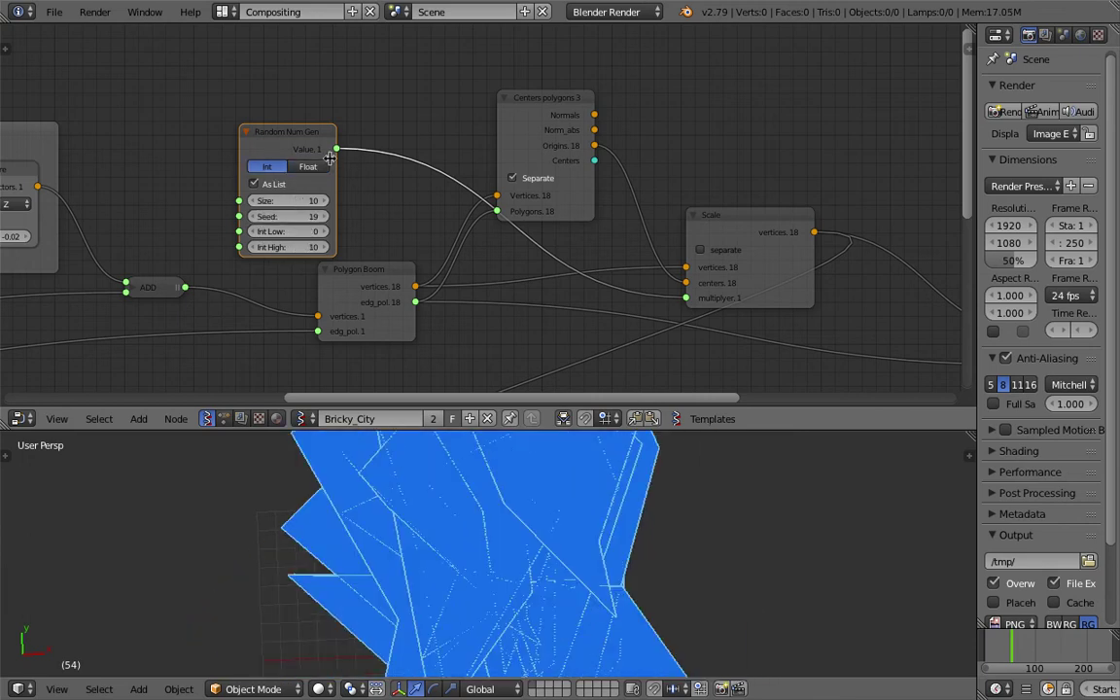
{"action": "left_click_drag", "start_coordinate": [331, 157], "coordinate": [309, 153]}
Step: Insert a List Split node into the link between Random Num Gen and Scale's multiplyer, placed beside the generator
{"action": "key", "text": "alt+space"}
{"action": "type", "text": "spli"}
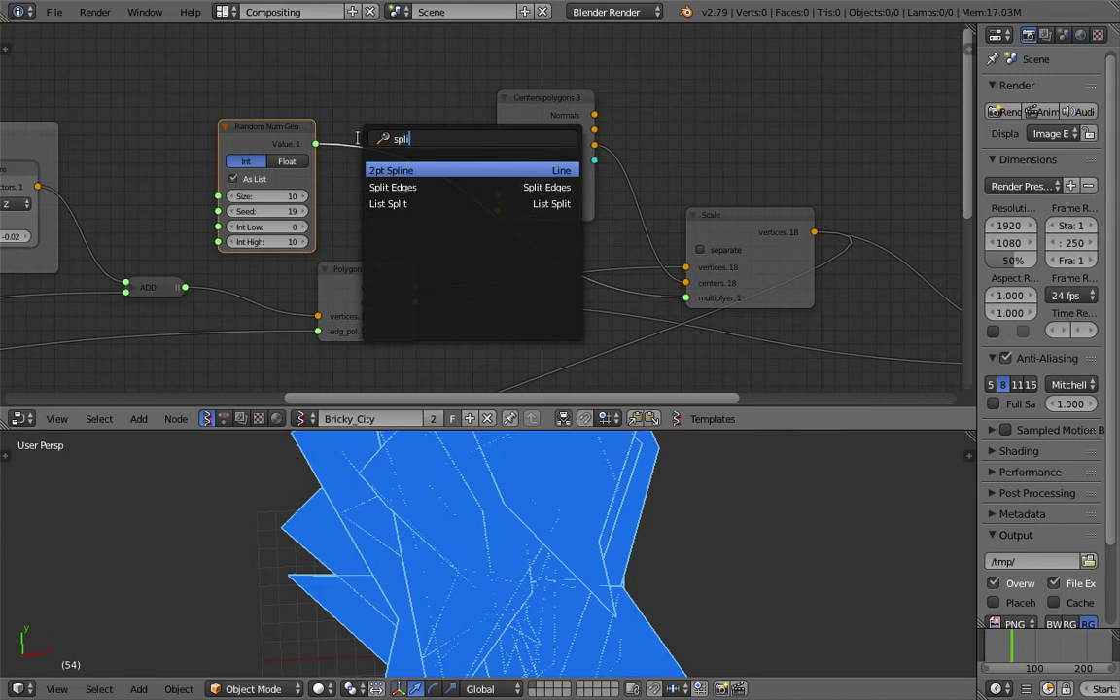
{"action": "key", "text": "Down"}
{"action": "key", "text": "Down"}
{"action": "key", "text": "Return"}
{"action": "left_click", "coordinate": [363, 134]}
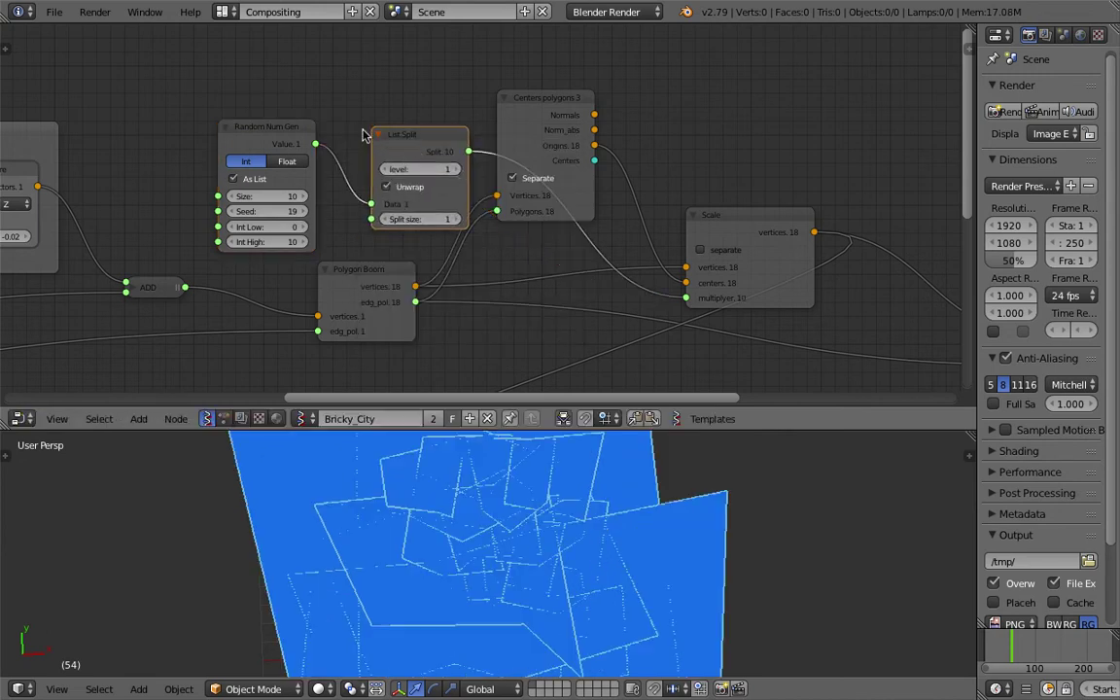
{"action": "left_click_drag", "start_coordinate": [388, 167], "coordinate": [350, 154]}
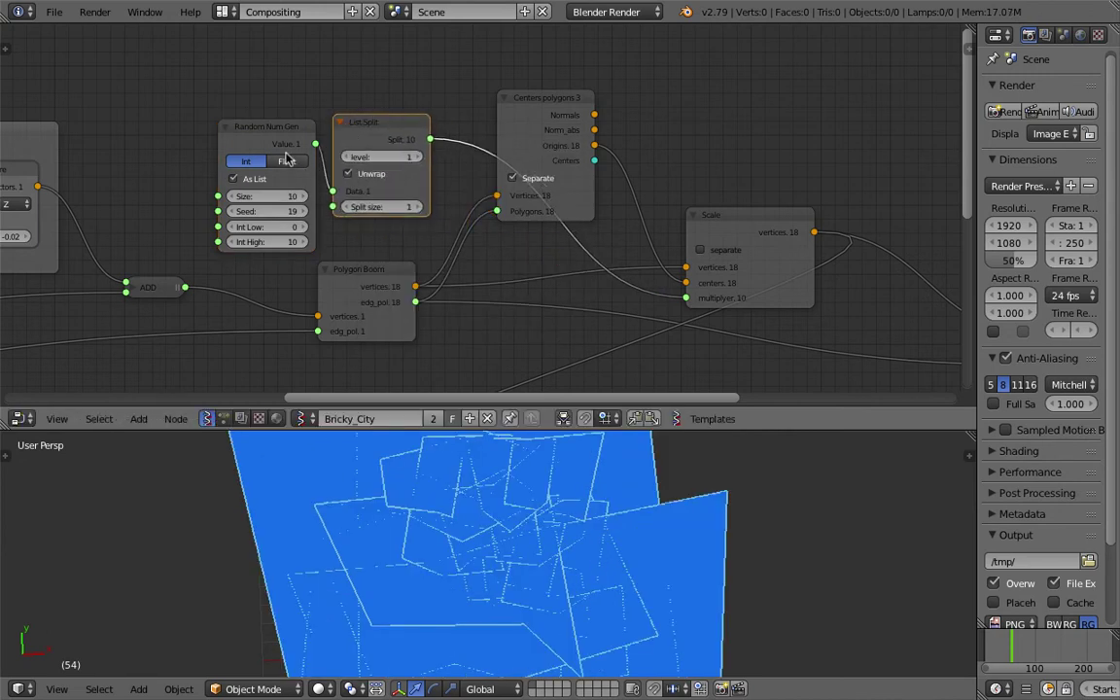
Step: Set Random Num Gen to 18 Float values from 0.27 to 1.06, and reposition it and the List Split node
{"action": "left_click", "coordinate": [288, 163]}
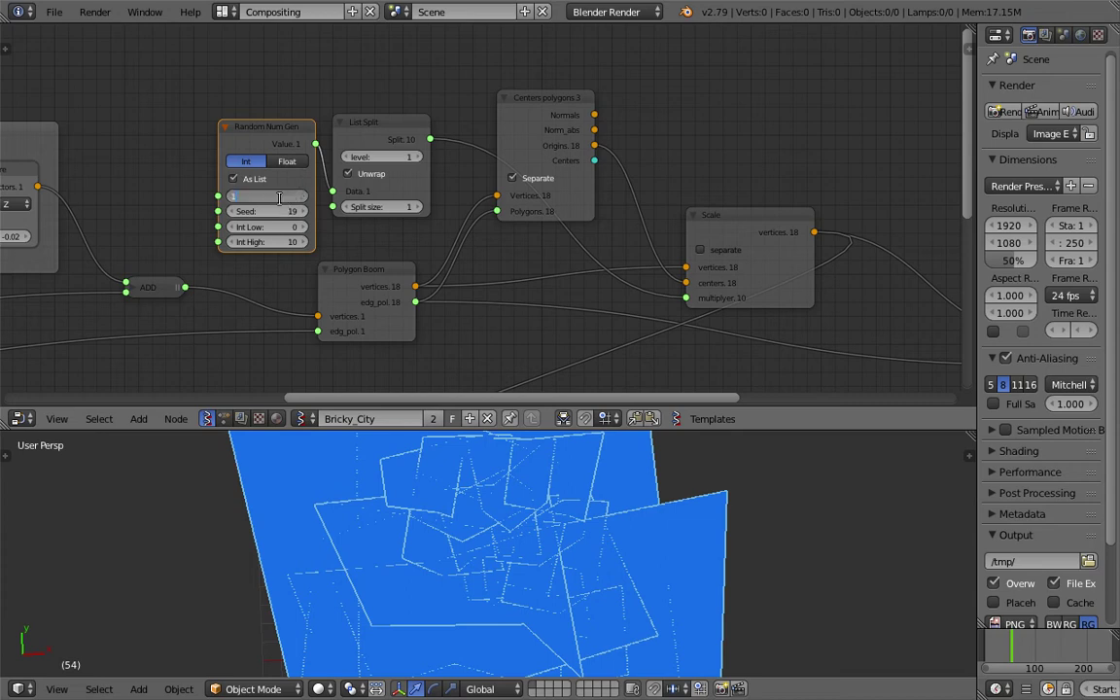
{"action": "key", "text": "Return"}
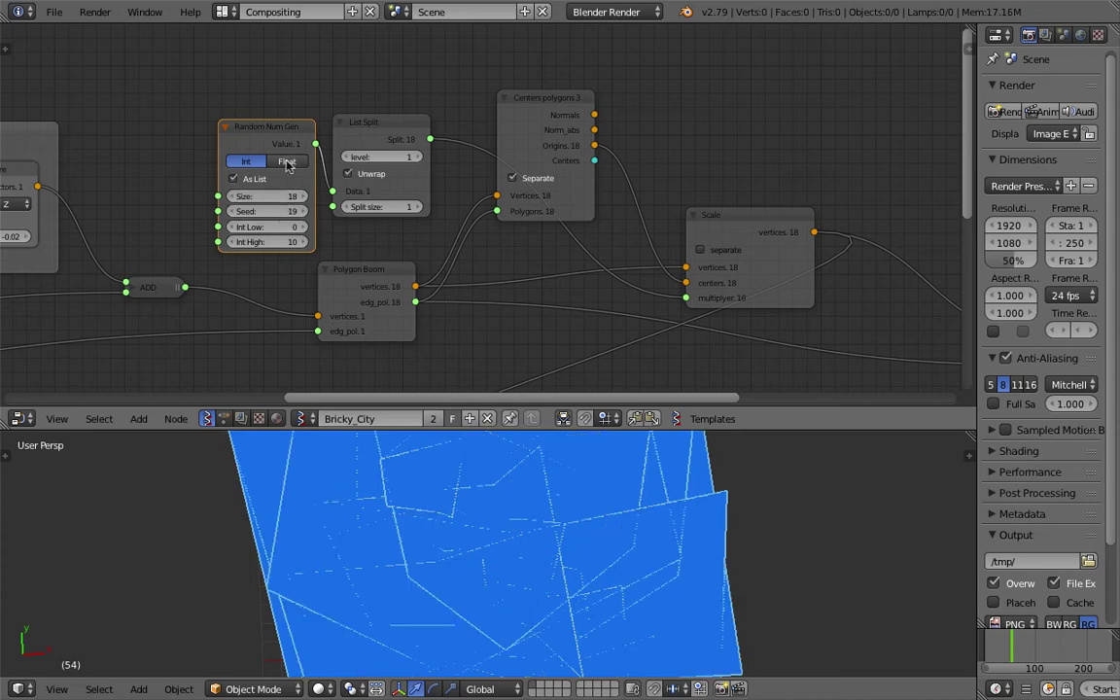
{"action": "left_click", "coordinate": [288, 163]}
{"action": "mouse_move", "coordinate": [285, 228]}
{"action": "left_mouse_down"}
{"action": "mouse_move", "coordinate": [311, 227]}
{"action": "mouse_move", "coordinate": [286, 242]}
{"action": "mouse_move", "coordinate": [315, 242]}
{"action": "mouse_move", "coordinate": [291, 242]}
{"action": "left_mouse_up"}
{"action": "left_click_drag", "start_coordinate": [279, 142], "coordinate": [250, 138]}
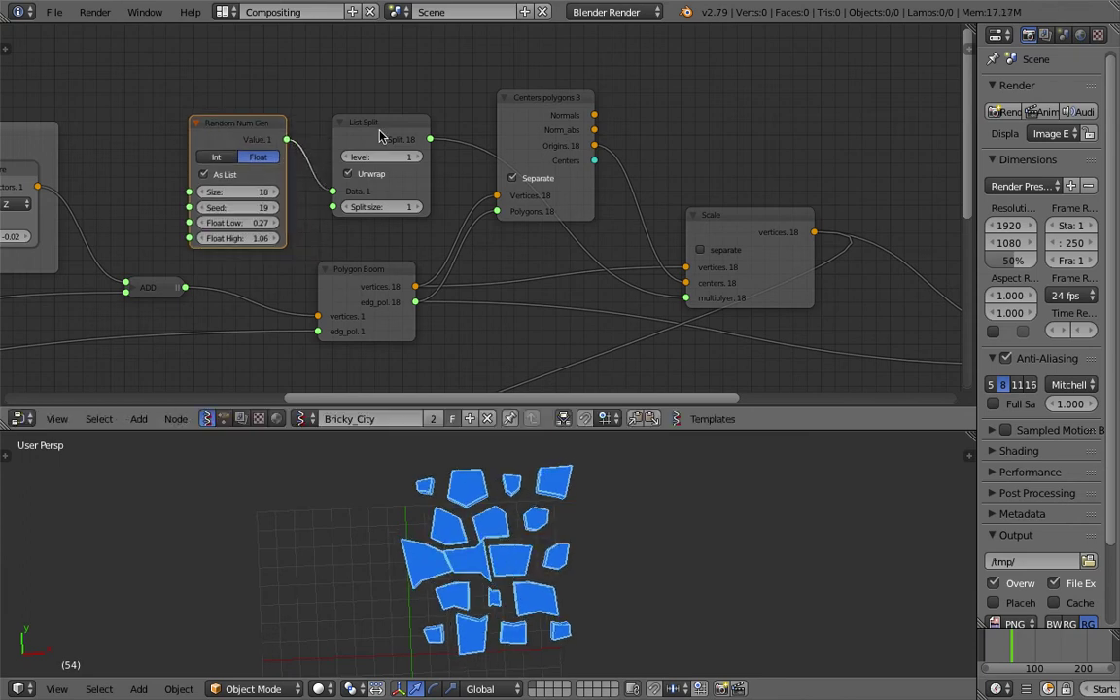
{"action": "left_click_drag", "start_coordinate": [362, 159], "coordinate": [330, 146]}
Step: Examine the randomly scaled bricks up close in the 3D view and save over the existing blend file
{"action": "middle_click_drag", "start_coordinate": [507, 533], "coordinate": [501, 509]}
{"action": "scroll", "coordinate": [502, 509], "scroll_direction": "up", "scroll_amount": 1}
{"action": "key", "text": "ctrl+s"}
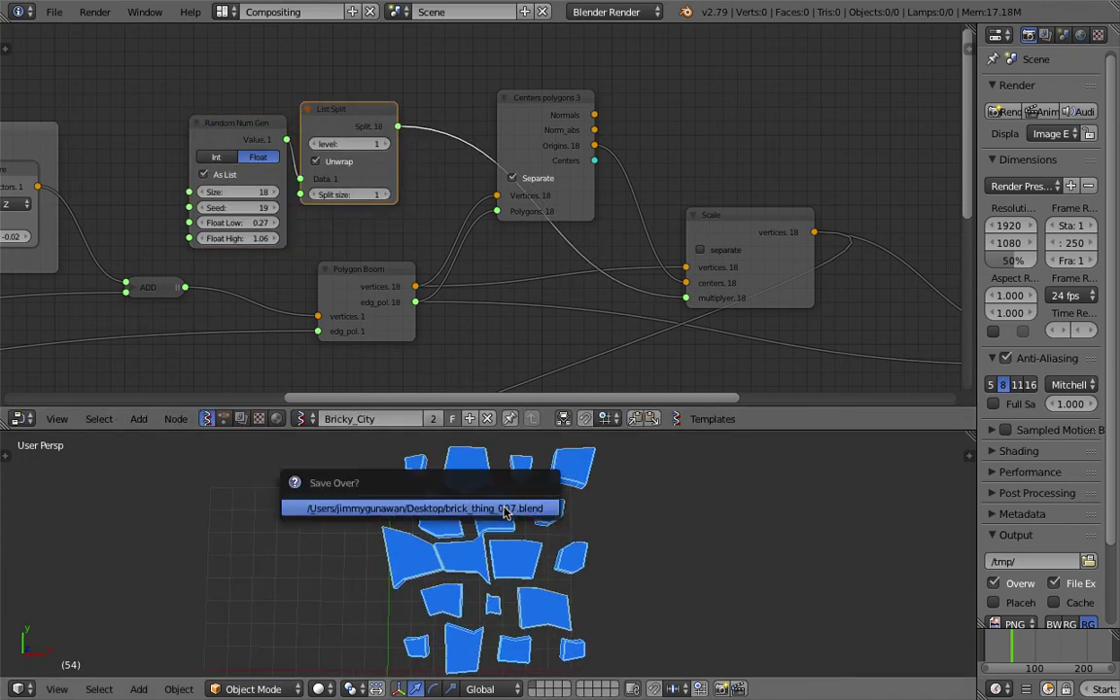
{"action": "left_click", "coordinate": [501, 510]}
Step: Change Random Num Gen's range to Float Low 0.33 and Float High 1.39, and move the node away from List Split
{"action": "left_click_drag", "start_coordinate": [238, 222], "coordinate": [231, 222]}
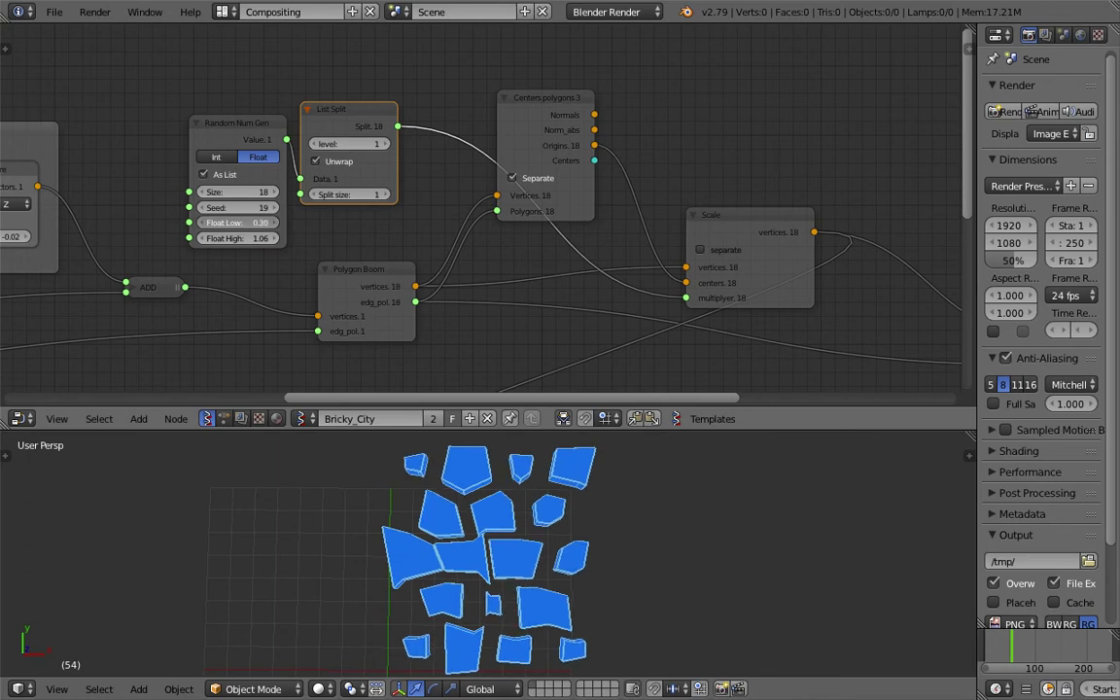
{"action": "left_click_drag", "start_coordinate": [239, 224], "coordinate": [254, 207]}
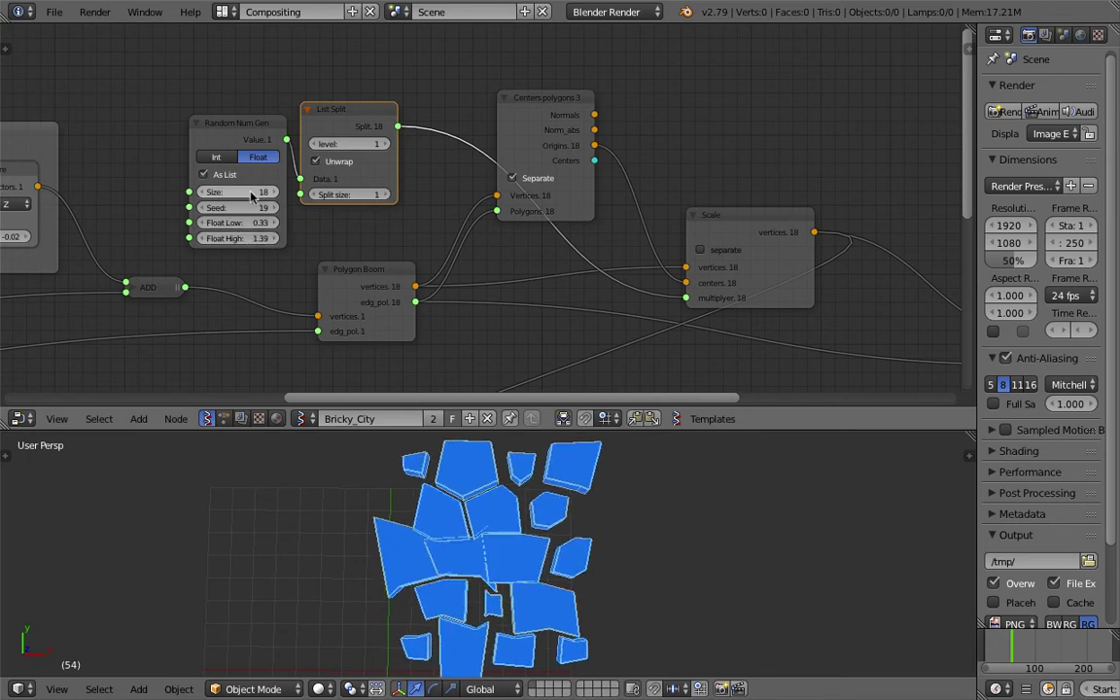
{"action": "left_click_drag", "start_coordinate": [229, 134], "coordinate": [203, 131]}
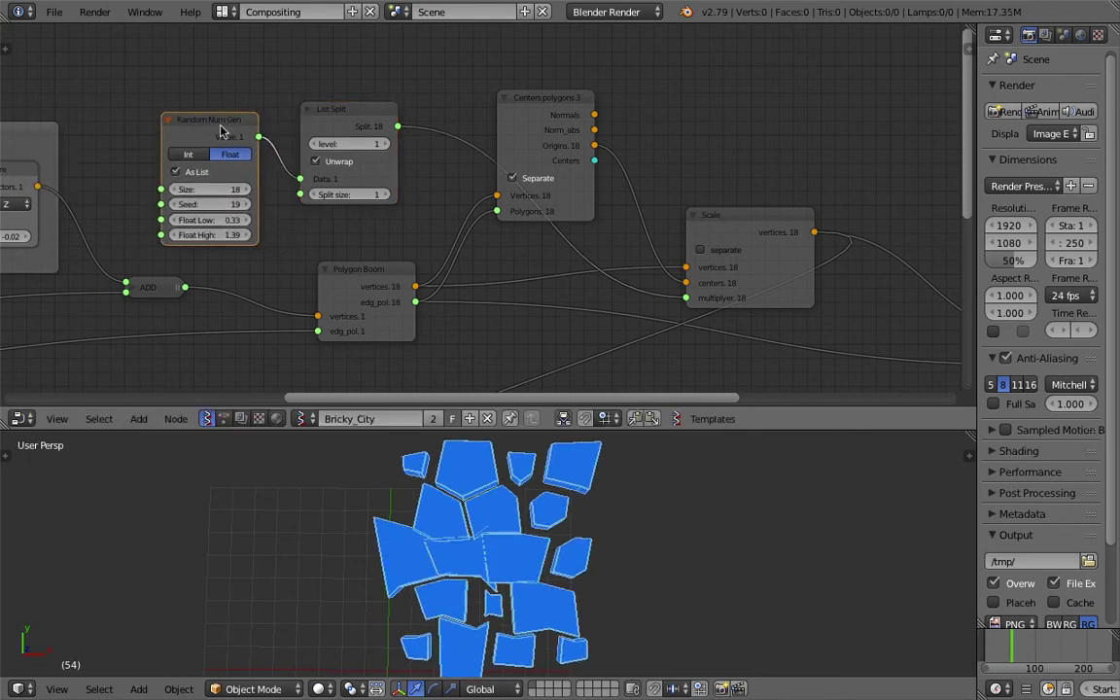
Step: Delete the Random Num Gen and List Split nodes feeding Scale's multiplyer, and save over the blend file
{"action": "key", "text": "x"}
{"action": "key", "text": "x"}
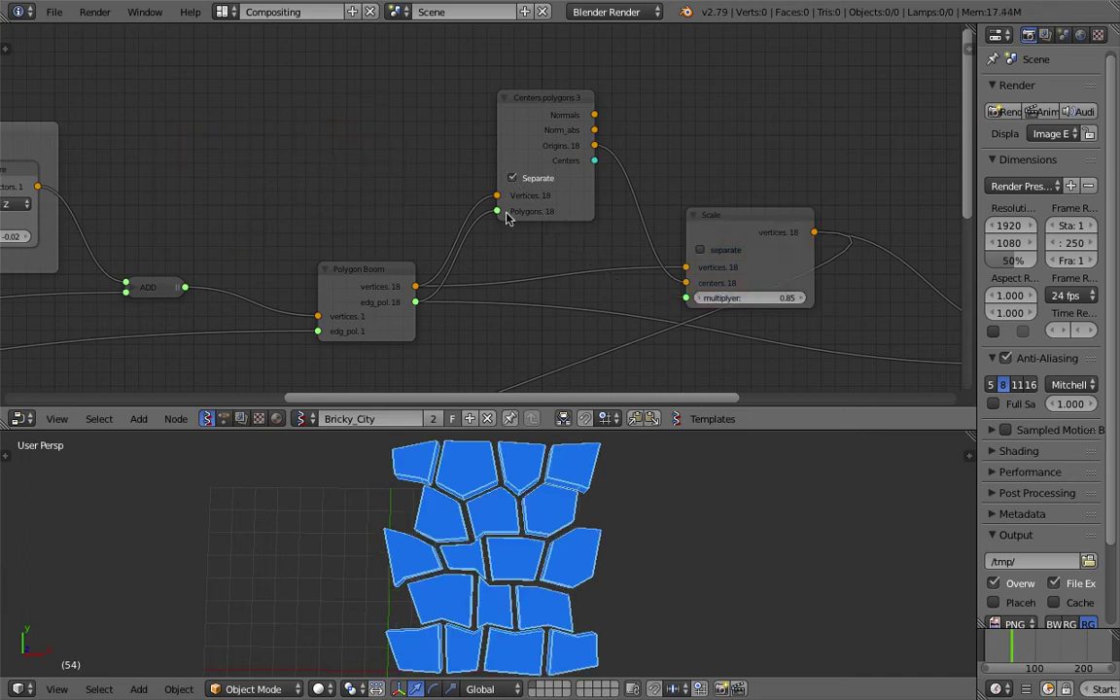
{"action": "middle_click_drag", "start_coordinate": [507, 213], "coordinate": [474, 183]}
{"action": "key", "text": "ctrl+s"}
{"action": "left_click", "coordinate": [475, 184]}
Step: Set the Scale node's multiplyer to 0.70 and save over the existing blend file
{"action": "mouse_move", "coordinate": [715, 269]}
{"action": "left_mouse_down"}
{"action": "mouse_move", "coordinate": [745, 269]}
{"action": "mouse_move", "coordinate": [705, 268]}
{"action": "left_mouse_up"}
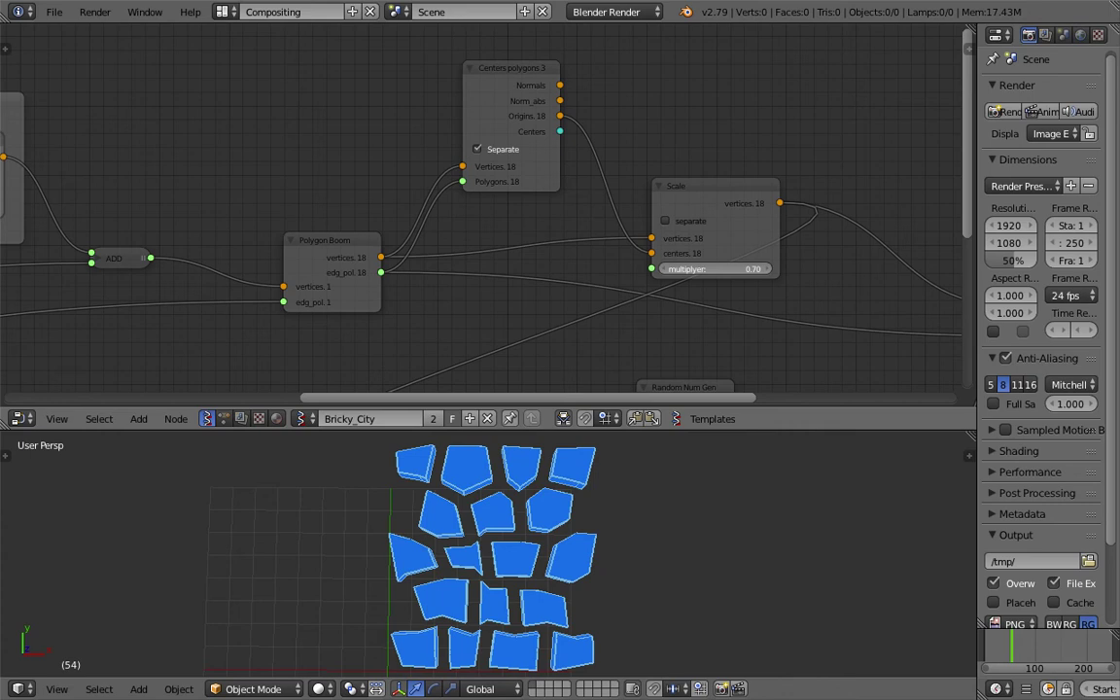
{"action": "key", "text": "ctrl+s"}
{"action": "left_click", "coordinate": [705, 387]}
{"action": "middle_click_drag", "start_coordinate": [559, 573], "coordinate": [574, 540]}
{"action": "key", "text": "ctrl+s"}
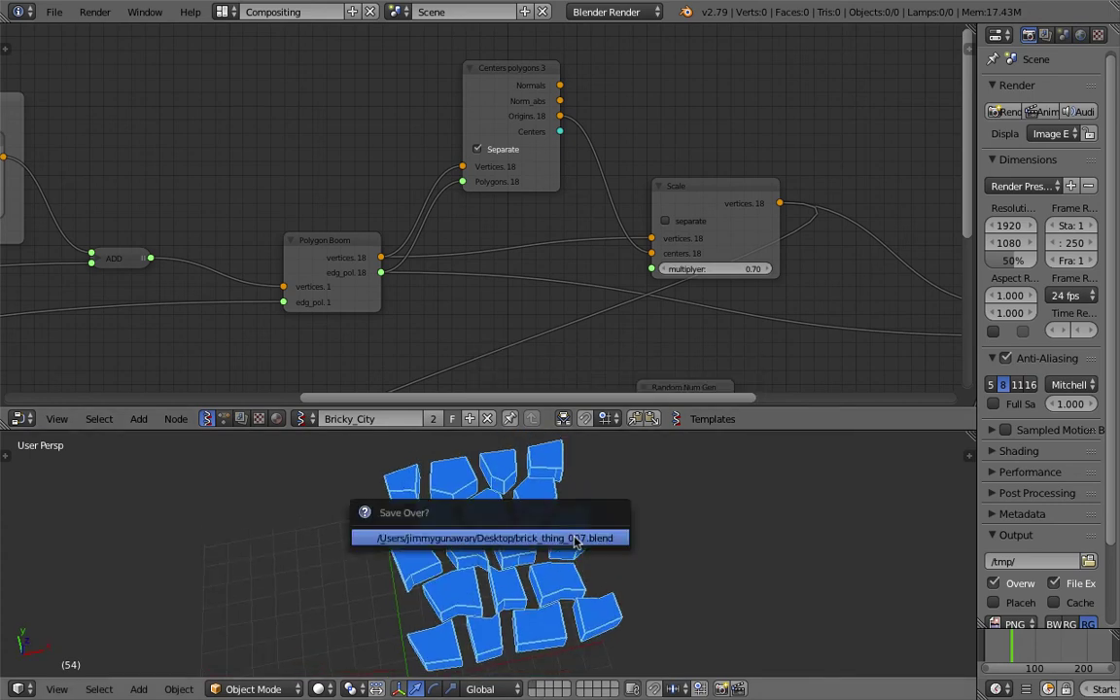
{"action": "left_click", "coordinate": [575, 540]}
Step: Reposition the Scale and Extrude Region nodes to tidy the end of the node chain
{"action": "middle_click_drag", "start_coordinate": [639, 311], "coordinate": [381, 282]}
{"action": "scroll", "coordinate": [469, 193], "scroll_direction": "down", "scroll_amount": 2}
{"action": "left_click_drag", "start_coordinate": [457, 174], "coordinate": [442, 160]}
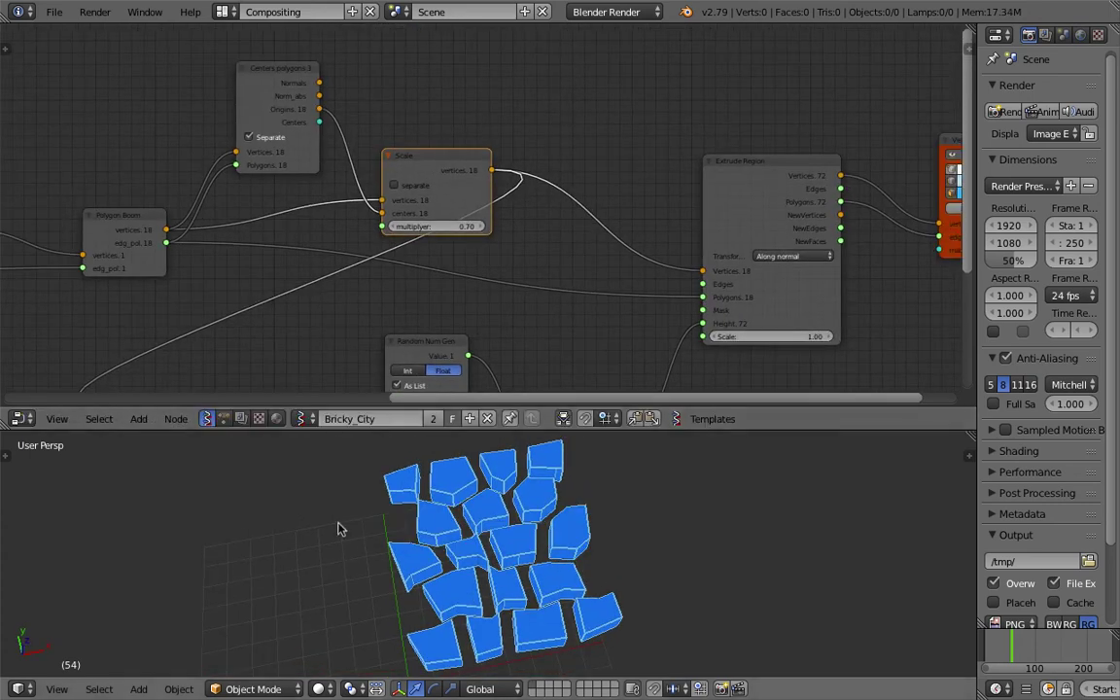
{"action": "middle_click_drag", "start_coordinate": [571, 274], "coordinate": [465, 257]}
{"action": "left_click_drag", "start_coordinate": [644, 174], "coordinate": [603, 184]}
{"action": "middle_click_drag", "start_coordinate": [603, 184], "coordinate": [546, 167]}
{"action": "scroll", "coordinate": [580, 147], "scroll_direction": "up", "scroll_amount": 1}
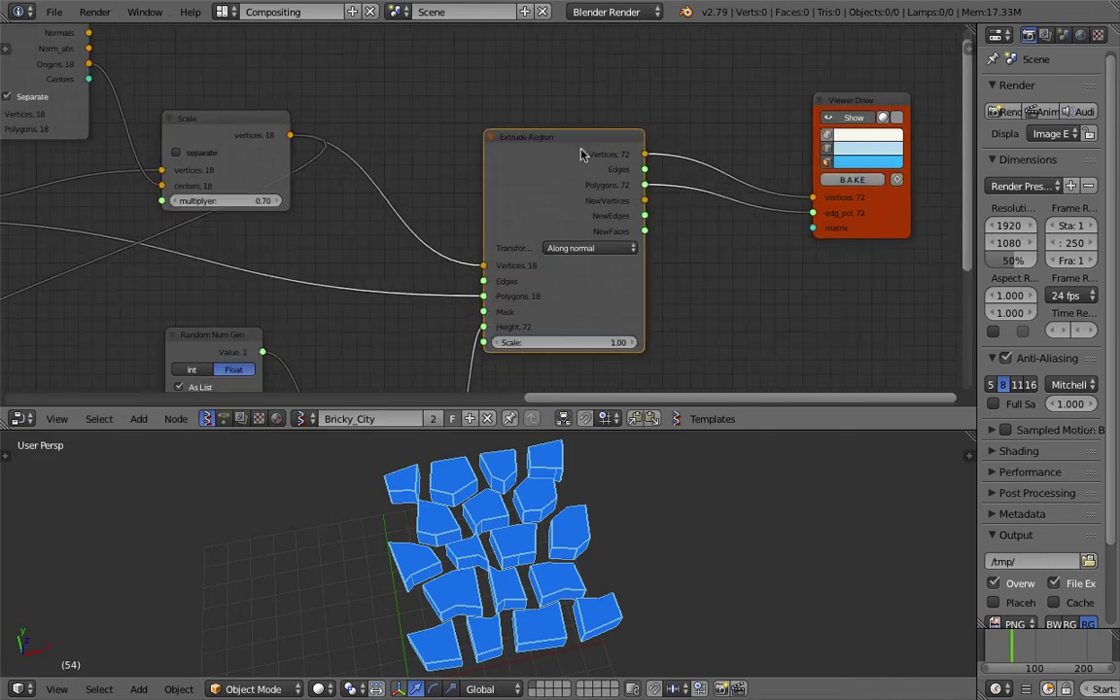
{"action": "left_click_drag", "start_coordinate": [556, 139], "coordinate": [576, 144]}
Step: Move the Viewer Draw node closer to the Extrude Region node
{"action": "scroll", "coordinate": [630, 198], "scroll_direction": "down", "scroll_amount": 2}
{"action": "mouse_move", "coordinate": [831, 207]}
{"action": "left_mouse_down"}
{"action": "mouse_move", "coordinate": [827, 220]}
{"action": "mouse_move", "coordinate": [784, 216]}
{"action": "left_mouse_up"}
{"action": "middle_click_drag", "start_coordinate": [714, 269], "coordinate": [739, 210]}
{"action": "scroll", "coordinate": [294, 200], "scroll_direction": "up", "scroll_amount": 3}
{"action": "middle_click_drag", "start_coordinate": [285, 201], "coordinate": [300, 276]}
{"action": "scroll", "coordinate": [245, 161], "scroll_direction": "up", "scroll_amount": 3}
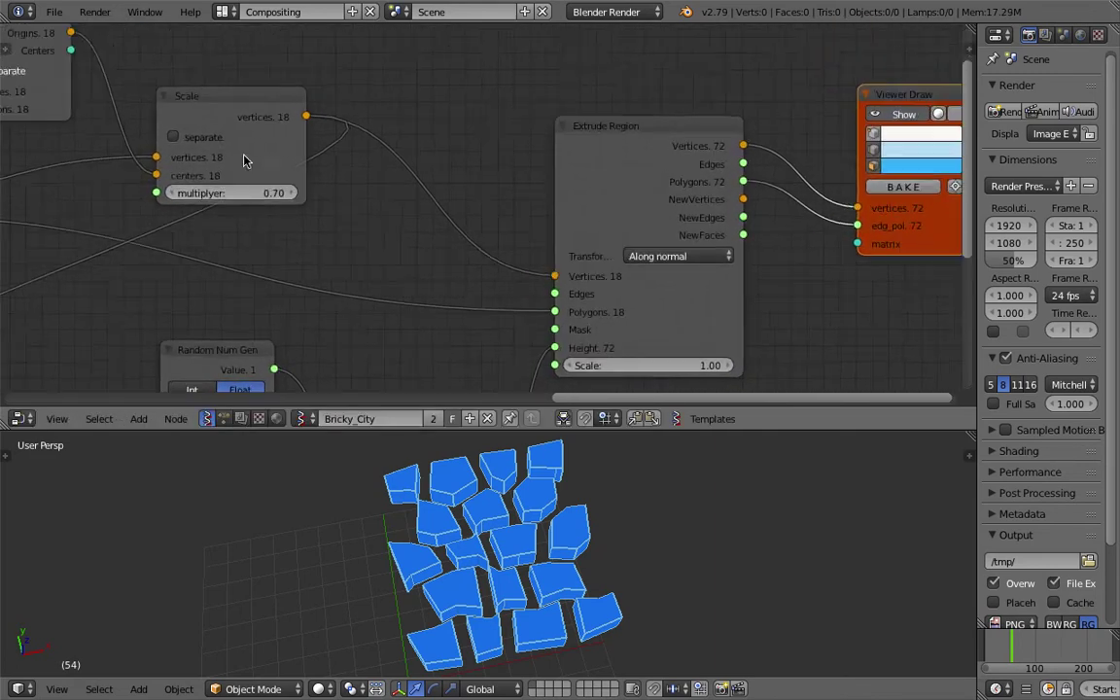
{"action": "scroll", "coordinate": [397, 185], "scroll_direction": "up", "scroll_amount": 2}
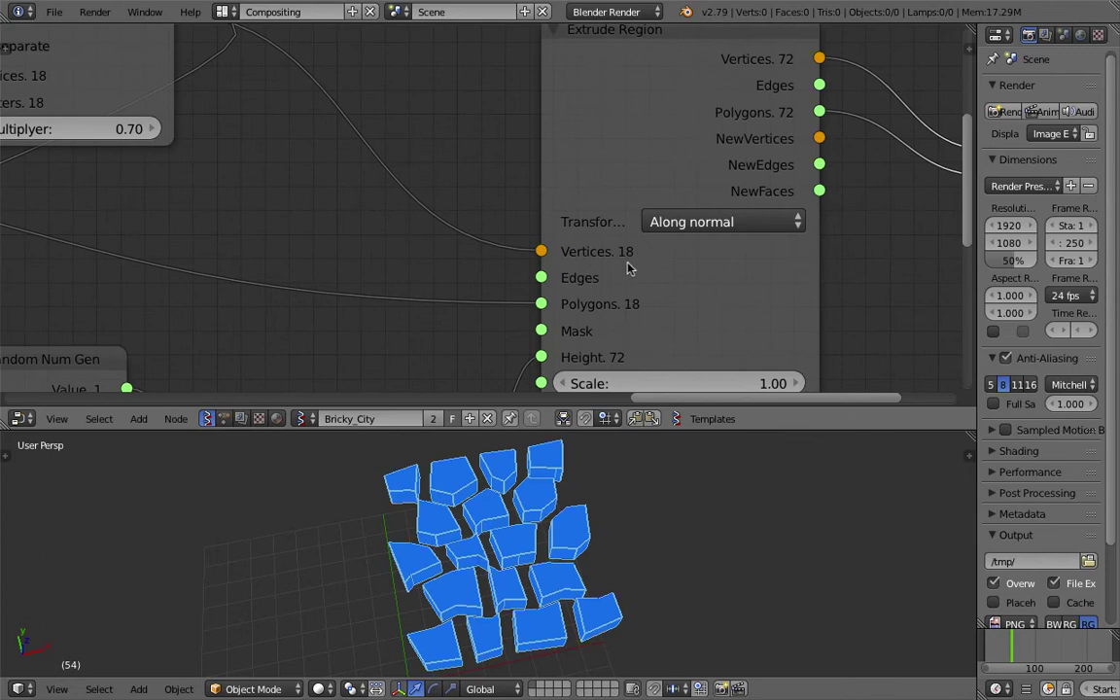
{"action": "scroll", "coordinate": [625, 272], "scroll_direction": "down", "scroll_amount": 2}
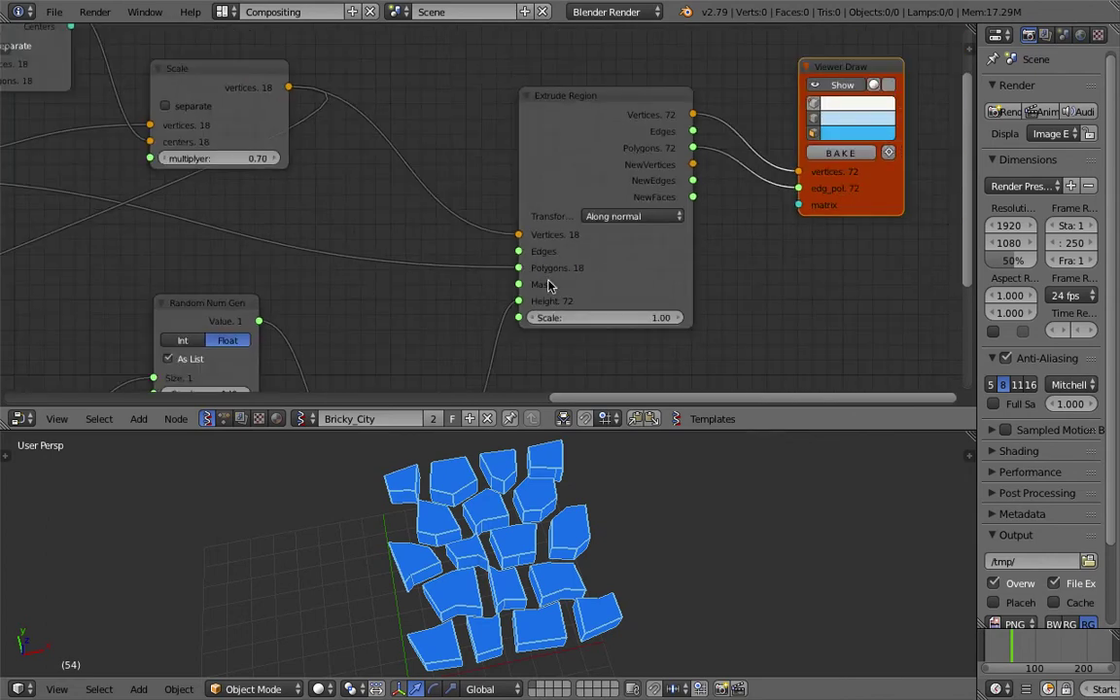
Step: Set the Bricks grid's Unit width to 2.17 and its Width to 16
{"action": "middle_click_drag", "start_coordinate": [460, 212], "coordinate": [952, 155]}
{"action": "scroll", "coordinate": [530, 170], "scroll_direction": "down", "scroll_amount": 1}
{"action": "middle_click_drag", "start_coordinate": [529, 170], "coordinate": [462, 143]}
{"action": "scroll", "coordinate": [452, 223], "scroll_direction": "up", "scroll_amount": 3}
{"action": "mouse_move", "coordinate": [465, 247]}
{"action": "left_mouse_down"}
{"action": "mouse_move", "coordinate": [549, 245]}
{"action": "mouse_move", "coordinate": [465, 250]}
{"action": "left_mouse_up"}
{"action": "type", "text": "1"}
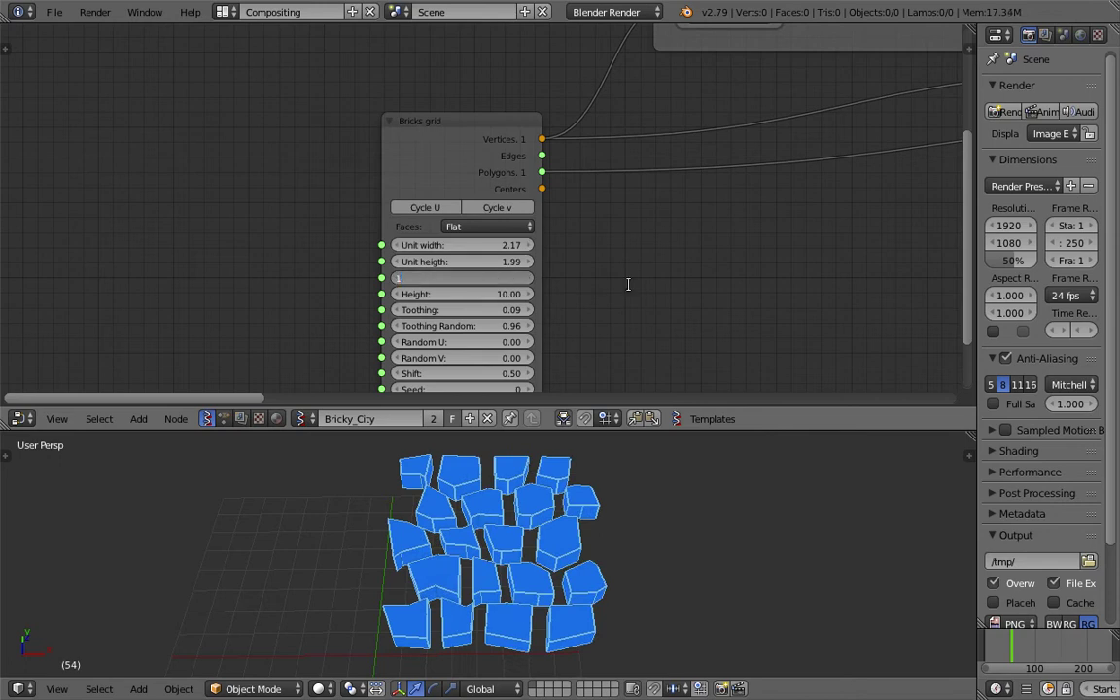
{"action": "type", "text": "6"}
{"action": "key", "text": "Return"}
Step: Orbit around the widened brick layout and save over the existing blend file
{"action": "middle_click_drag", "start_coordinate": [674, 483], "coordinate": [526, 488]}
{"action": "key", "text": "ctrl+s"}
{"action": "left_click", "coordinate": [617, 440]}
{"action": "middle_click_drag", "start_coordinate": [691, 279], "coordinate": [440, 266]}
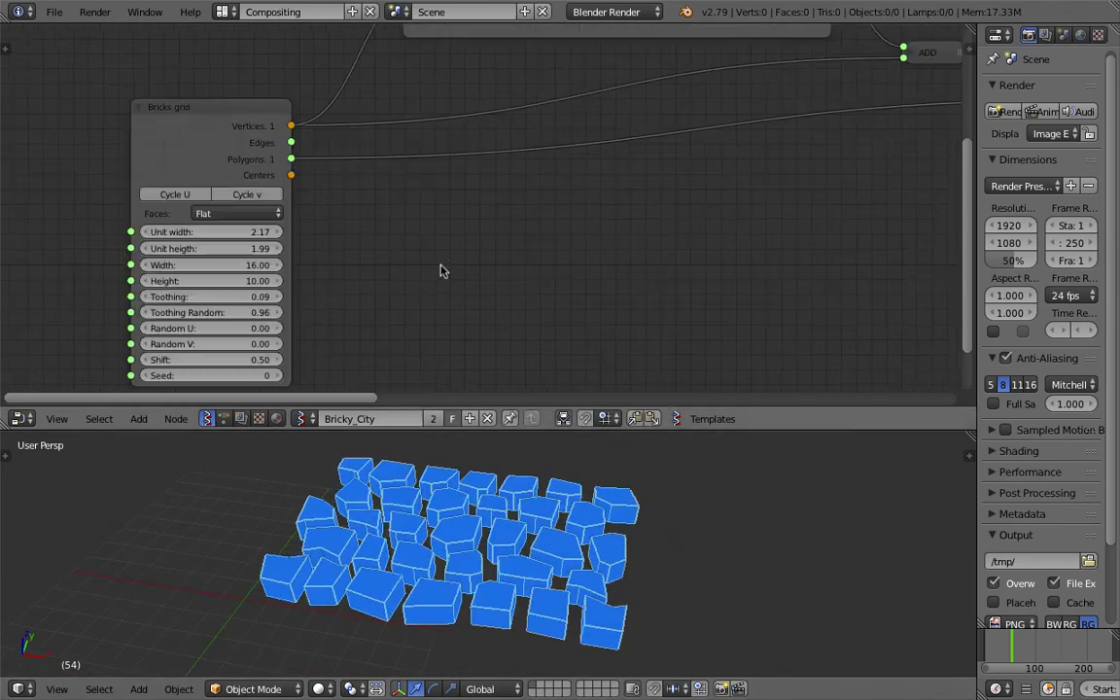
Step: Shift the Viewer Draw and Extrude Region nodes away from the Scale node to open up space in the chain
{"action": "middle_click_drag", "start_coordinate": [559, 333], "coordinate": [494, 331]}
{"action": "middle_click_drag", "start_coordinate": [545, 445], "coordinate": [576, 505]}
{"action": "middle_click_drag", "start_coordinate": [825, 288], "coordinate": [482, 275]}
{"action": "scroll", "coordinate": [482, 275], "scroll_direction": "down", "scroll_amount": 3}
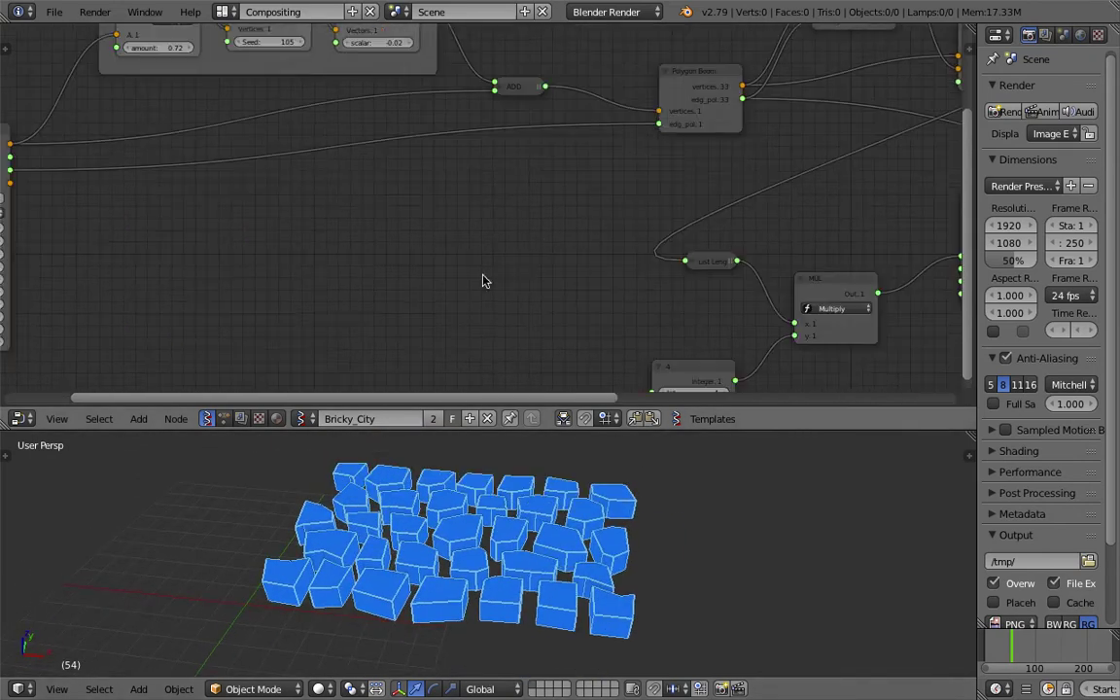
{"action": "middle_click_drag", "start_coordinate": [893, 220], "coordinate": [633, 231]}
{"action": "middle_click_drag", "start_coordinate": [956, 207], "coordinate": [352, 207]}
{"action": "scroll", "coordinate": [495, 248], "scroll_direction": "down", "scroll_amount": 1}
{"action": "scroll", "coordinate": [499, 249], "scroll_direction": "up", "scroll_amount": 4}
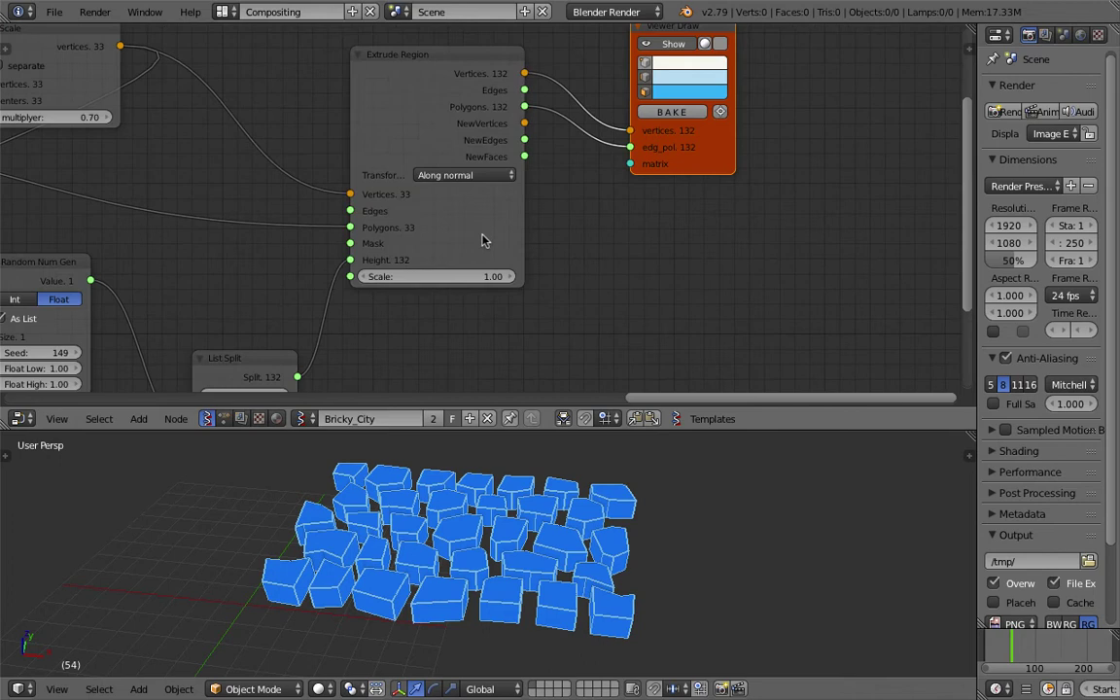
{"action": "left_click_drag", "start_coordinate": [483, 234], "coordinate": [500, 226]}
{"action": "left_click_drag", "start_coordinate": [658, 160], "coordinate": [701, 153]}
{"action": "middle_click_drag", "start_coordinate": [493, 113], "coordinate": [538, 121]}
{"action": "left_click_drag", "start_coordinate": [523, 116], "coordinate": [548, 141]}
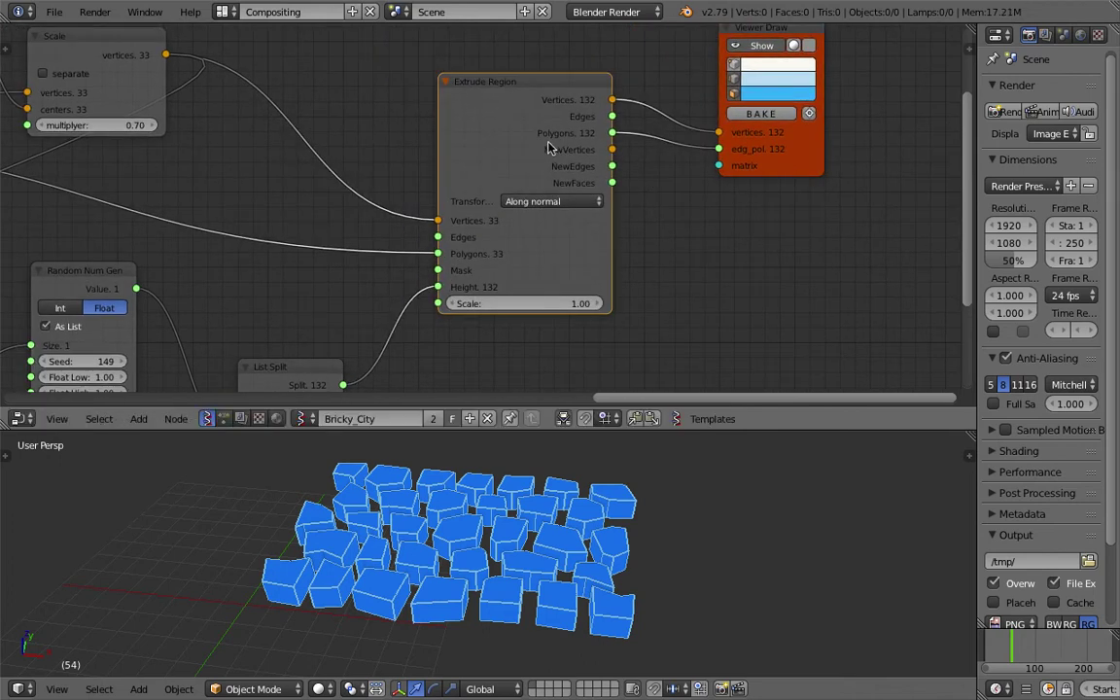
Step: Nudge the List Split node up toward the Extrude Region's Height input
{"action": "scroll", "coordinate": [620, 148], "scroll_direction": "down", "scroll_amount": 1}
{"action": "middle_click_drag", "start_coordinate": [269, 355], "coordinate": [454, 235]}
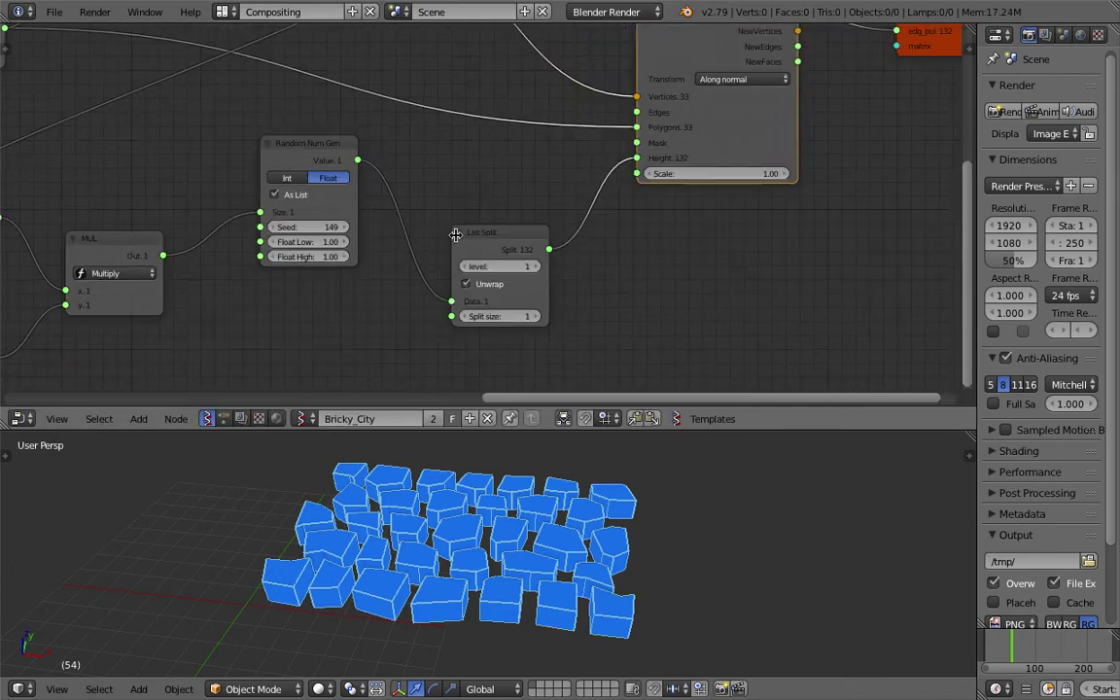
{"action": "left_click_drag", "start_coordinate": [487, 249], "coordinate": [498, 218]}
Step: Try the Random Num Gen's Float Low and Float High both at 2, then both at 5, and save over the blend file
{"action": "scroll", "coordinate": [428, 229], "scroll_direction": "down", "scroll_amount": 1}
{"action": "middle_click_drag", "start_coordinate": [336, 239], "coordinate": [539, 248]}
{"action": "scroll", "coordinate": [542, 251], "scroll_direction": "up", "scroll_amount": 1}
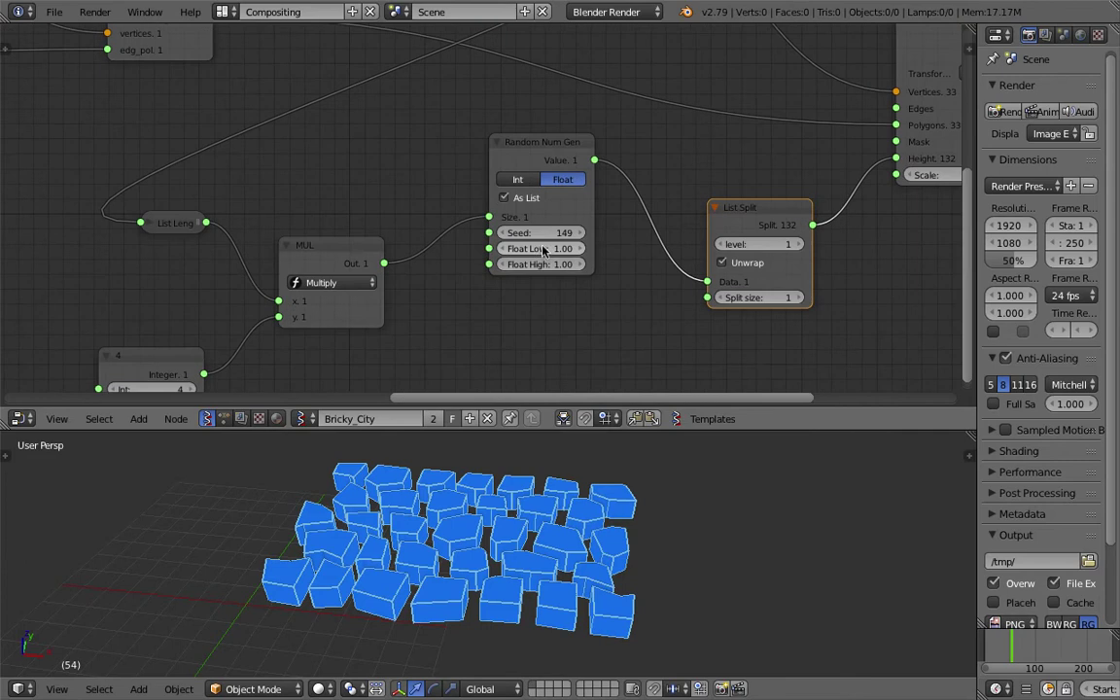
{"action": "key", "text": "Return"}
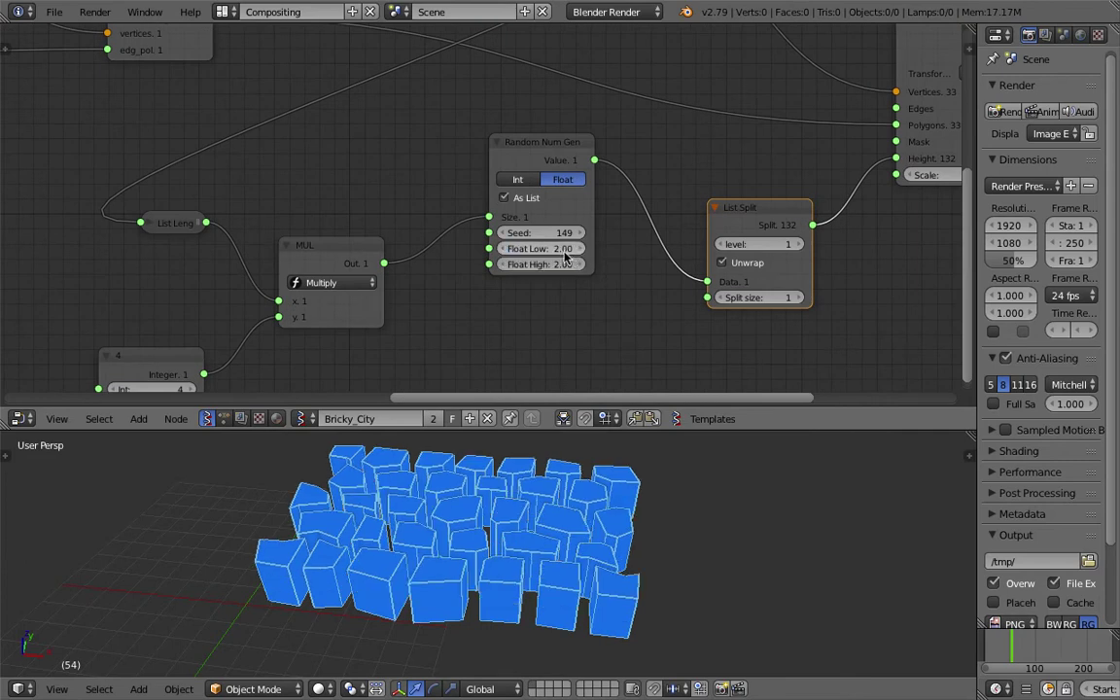
{"action": "key", "text": "Return"}
{"action": "middle_click_drag", "start_coordinate": [603, 452], "coordinate": [607, 496]}
{"action": "key", "text": "ctrl+s"}
{"action": "left_click", "coordinate": [607, 495]}
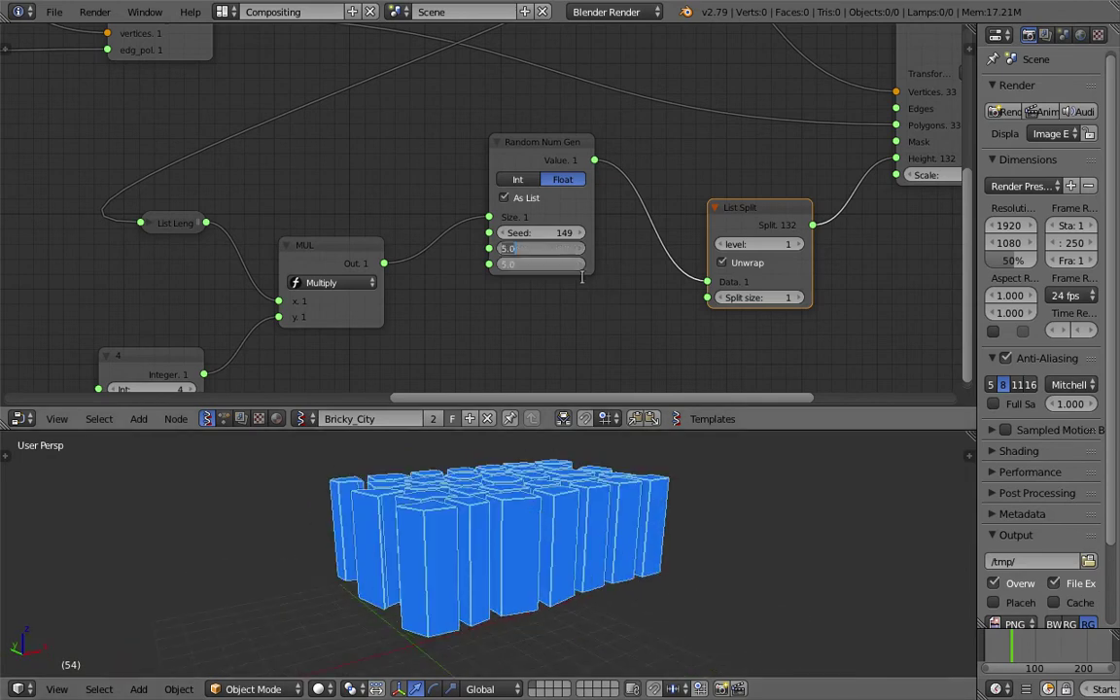
Step: Set the Random Num Gen's Float Low to 2, try Float High at 5, and set Float High to 8
{"action": "key", "text": "Return"}
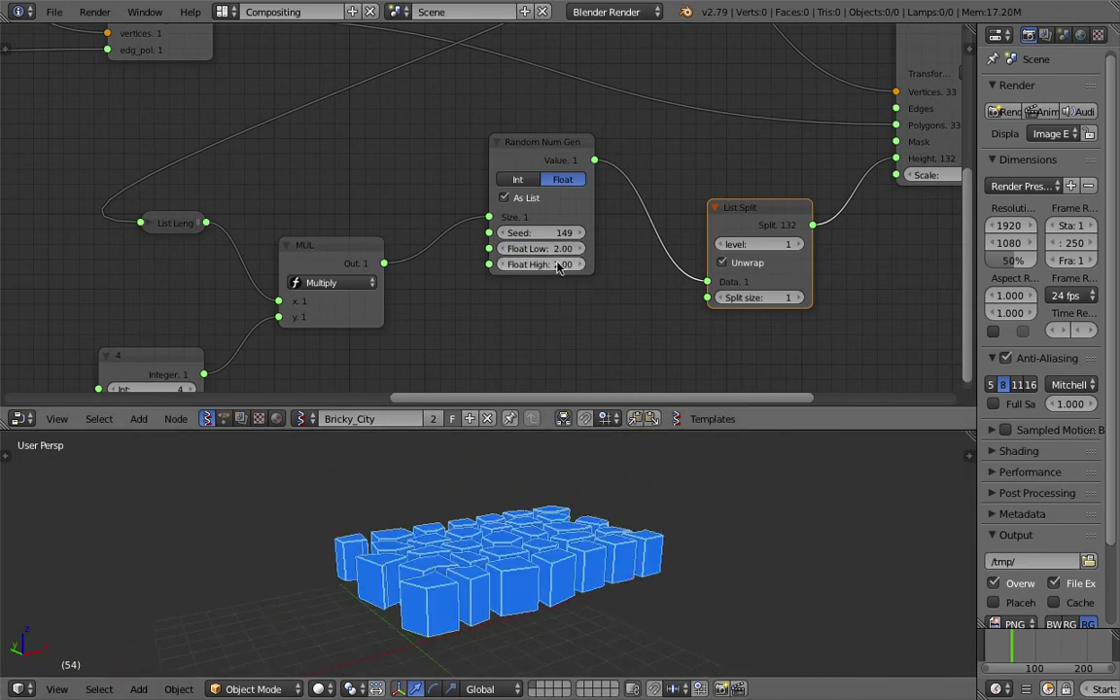
{"action": "key", "text": "Return"}
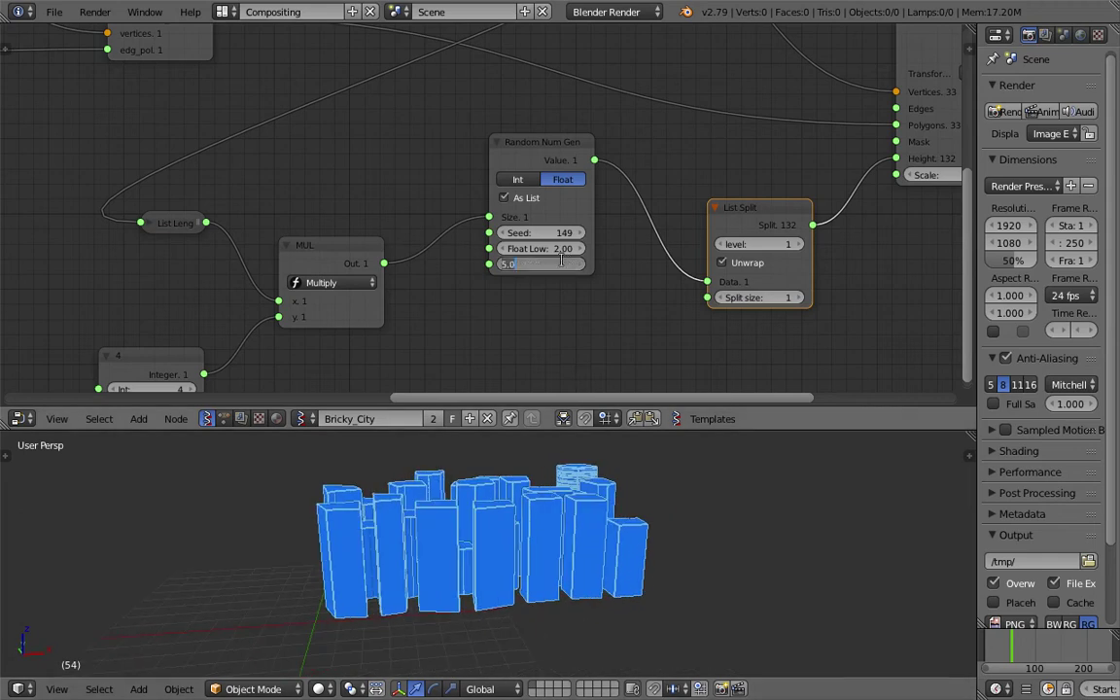
{"action": "key", "text": "Return"}
{"action": "middle_click_drag", "start_coordinate": [670, 495], "coordinate": [625, 497]}
Step: Reposition the MUL, Integer, Random Num Gen and List Split nodes into a more compact chain, inspecting the subdivided tower closely
{"action": "middle_click_drag", "start_coordinate": [546, 287], "coordinate": [533, 262]}
{"action": "left_click_drag", "start_coordinate": [331, 230], "coordinate": [342, 221]}
{"action": "scroll", "coordinate": [427, 506], "scroll_direction": "up", "scroll_amount": 6}
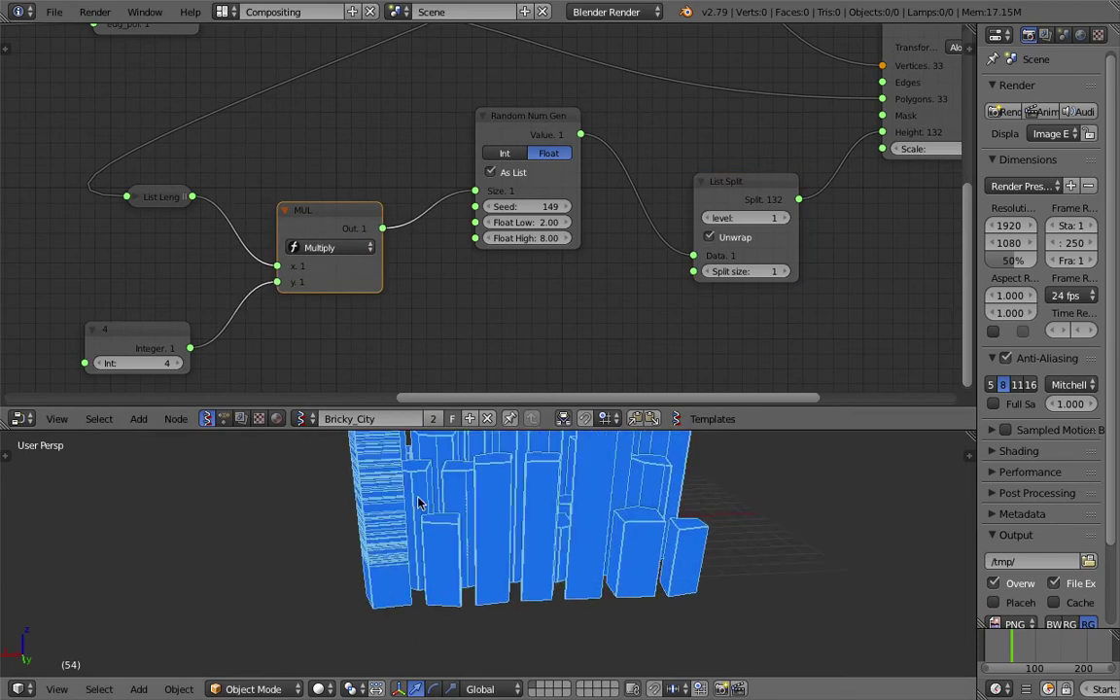
{"action": "scroll", "coordinate": [423, 524], "scroll_direction": "up", "scroll_amount": 4}
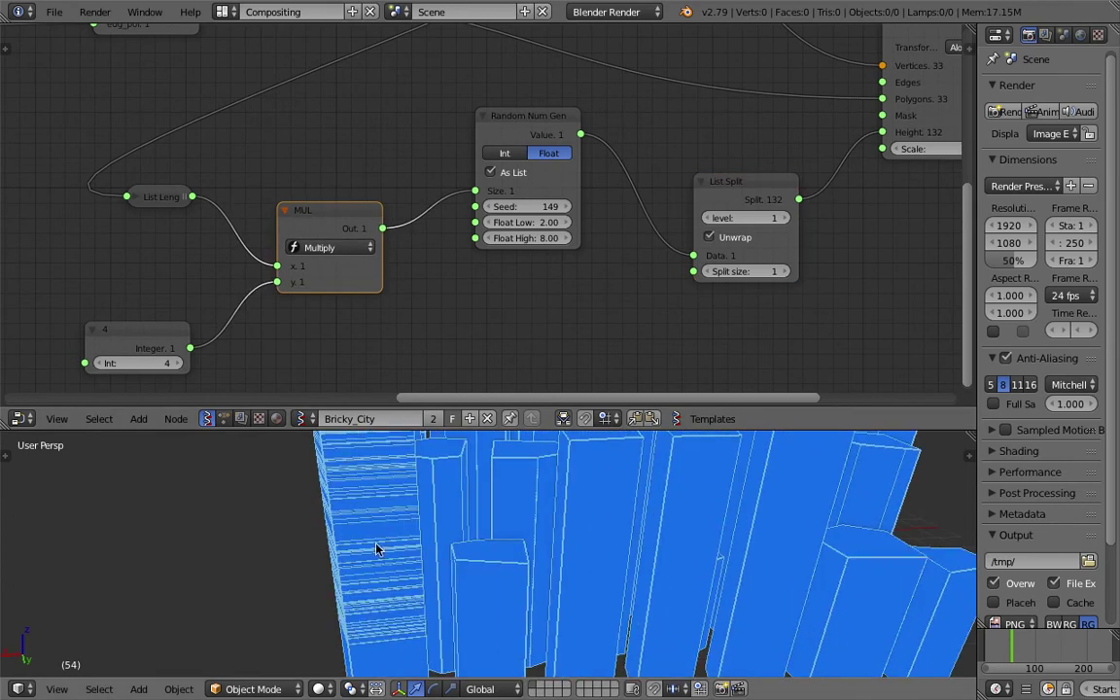
{"action": "scroll", "coordinate": [368, 503], "scroll_direction": "down", "scroll_amount": 10}
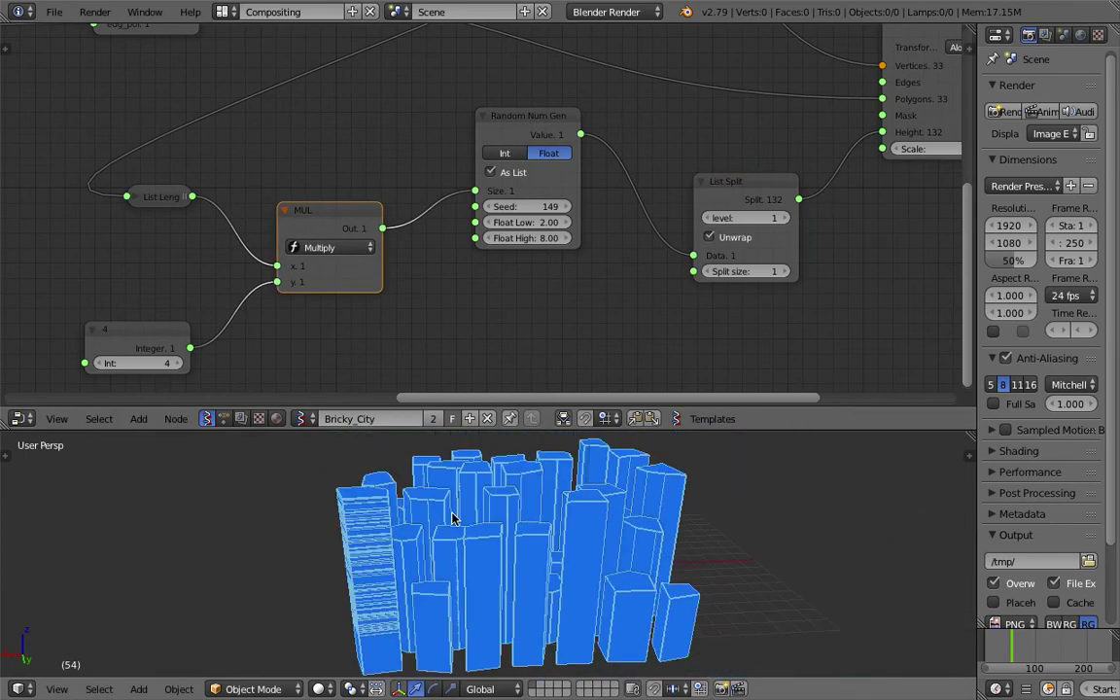
{"action": "mouse_move", "coordinate": [318, 216]}
{"action": "left_mouse_down"}
{"action": "mouse_move", "coordinate": [307, 215]}
{"action": "mouse_move", "coordinate": [318, 203]}
{"action": "left_mouse_up"}
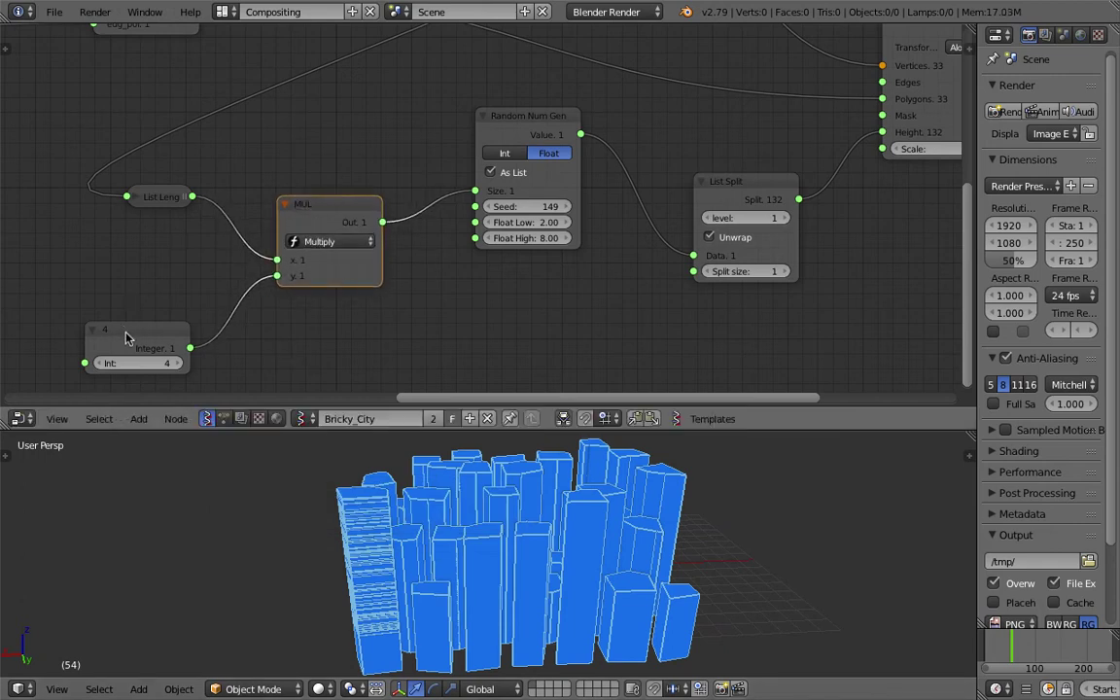
{"action": "left_click_drag", "start_coordinate": [124, 337], "coordinate": [172, 310]}
{"action": "left_click_drag", "start_coordinate": [526, 116], "coordinate": [506, 105]}
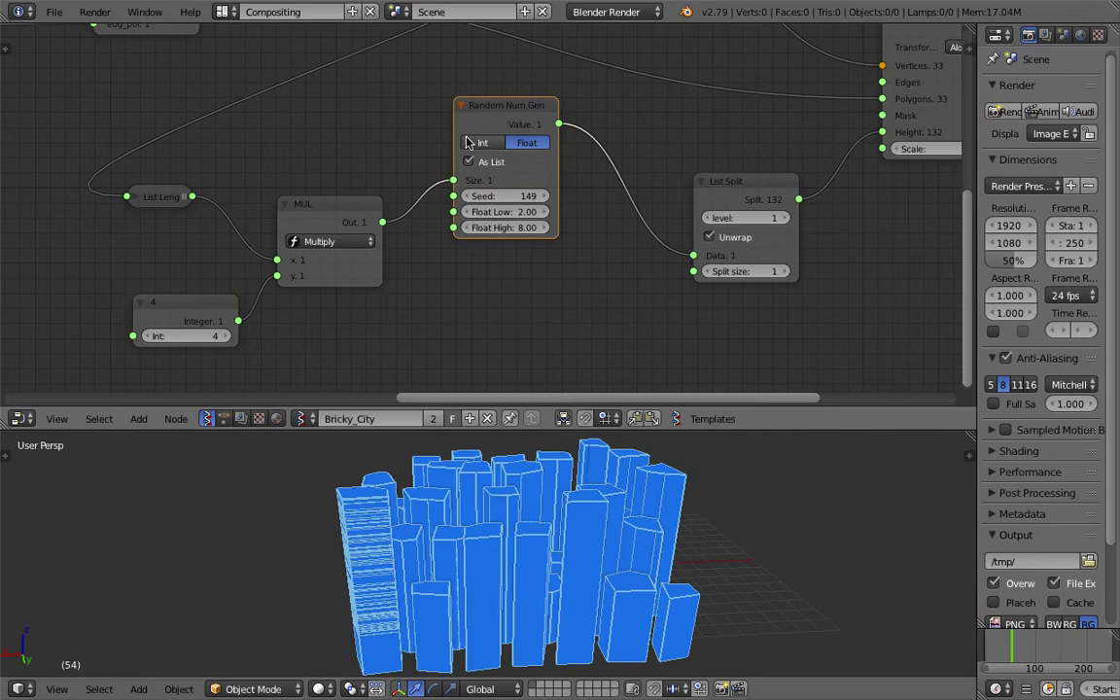
{"action": "middle_click_drag", "start_coordinate": [727, 206], "coordinate": [649, 225]}
{"action": "left_click_drag", "start_coordinate": [670, 197], "coordinate": [657, 198]}
{"action": "scroll", "coordinate": [202, 331], "scroll_direction": "down", "scroll_amount": 1}
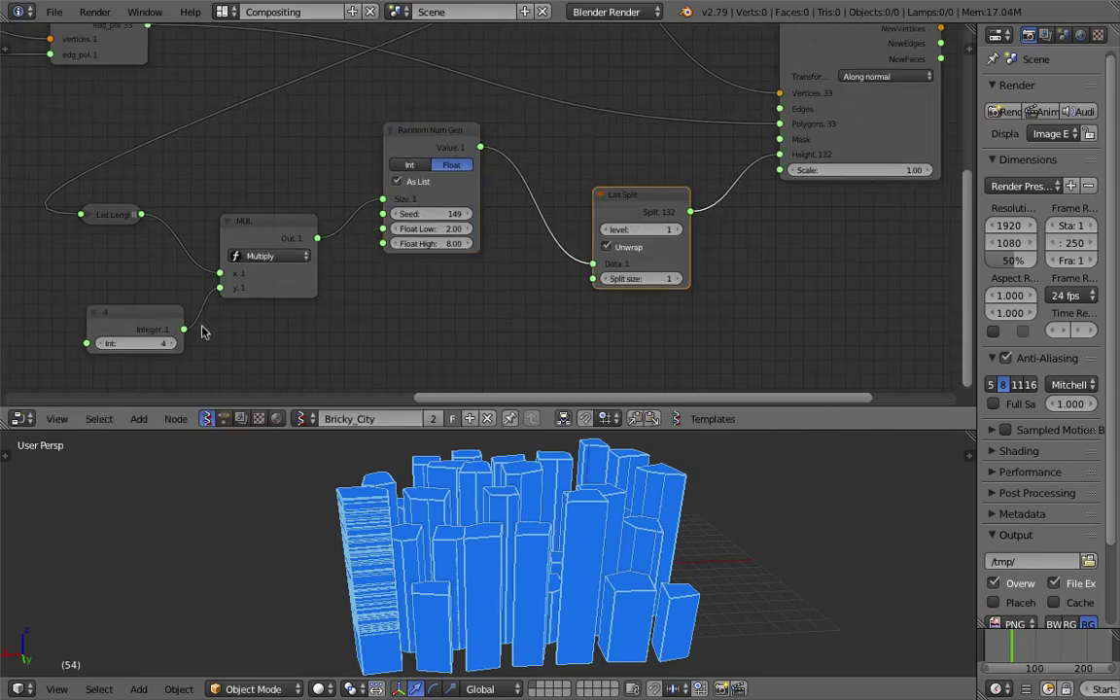
Step: Connect the Integer node's output to the List Split's Split size input and inspect the taller towers
{"action": "left_click_drag", "start_coordinate": [183, 328], "coordinate": [556, 273]}
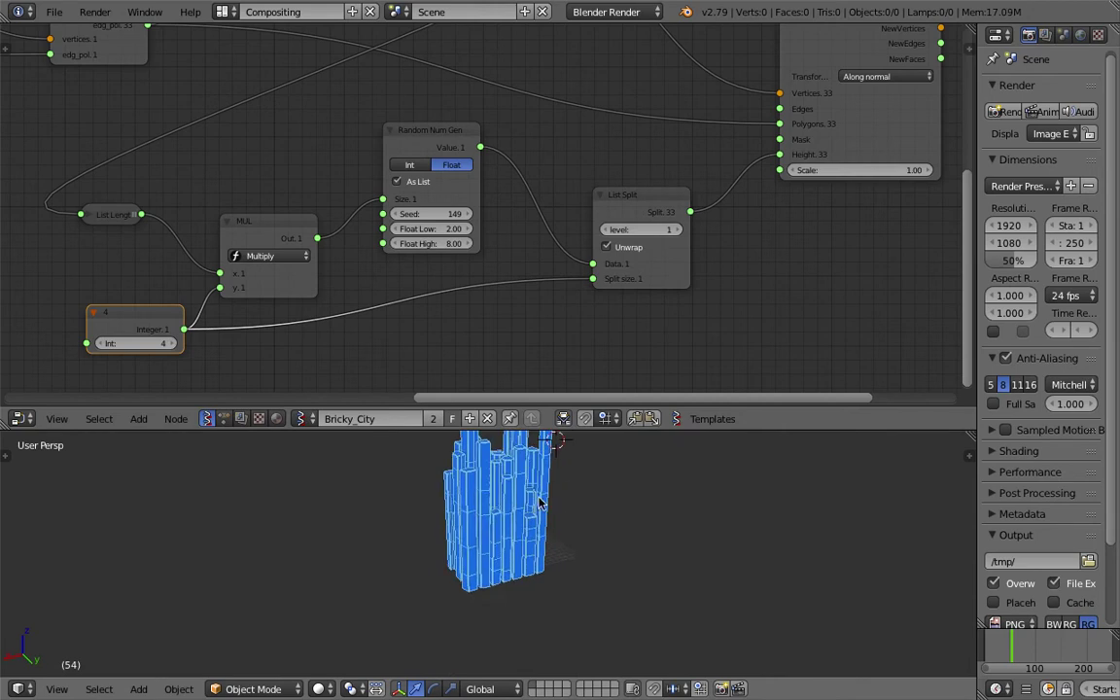
{"action": "scroll", "coordinate": [525, 551], "scroll_direction": "up", "scroll_amount": 3}
{"action": "middle_click_drag", "start_coordinate": [486, 571], "coordinate": [584, 432]}
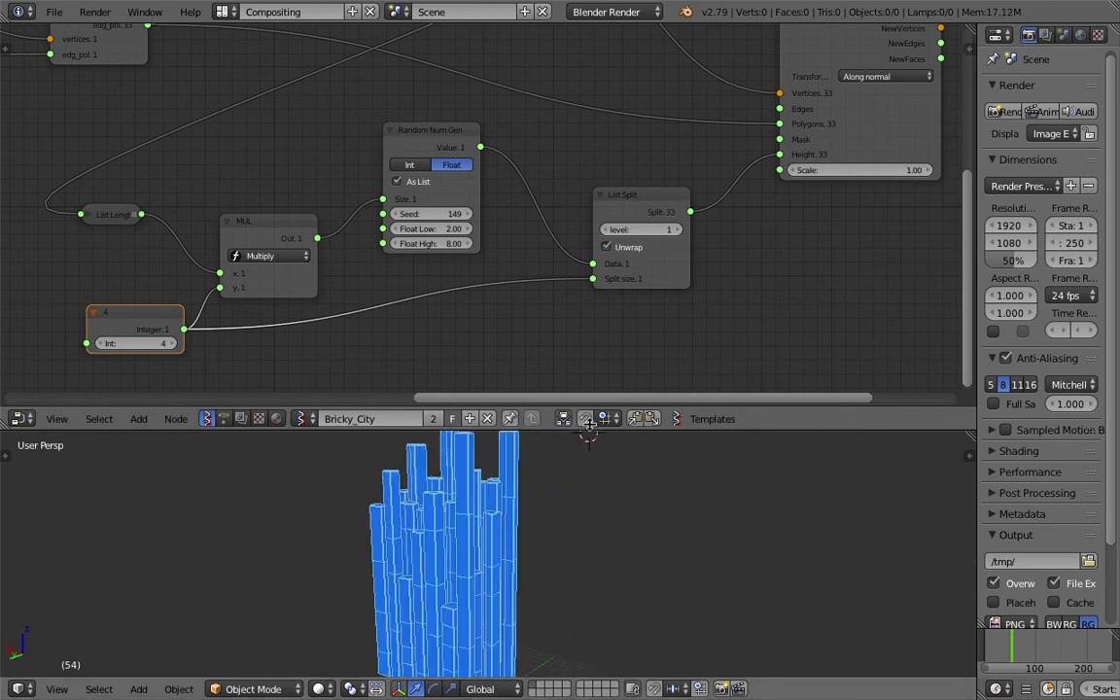
{"action": "scroll", "coordinate": [537, 449], "scroll_direction": "up", "scroll_amount": 2}
Step: Enlarge the 3D view by moving its border into the node editor, keeping the whole tower block in sight
{"action": "left_click_drag", "start_coordinate": [562, 428], "coordinate": [562, 233]}
{"action": "middle_click_drag", "start_coordinate": [530, 440], "coordinate": [529, 577]}
{"action": "middle_click_drag", "start_coordinate": [542, 500], "coordinate": [587, 333]}
{"action": "left_click_drag", "start_coordinate": [586, 236], "coordinate": [550, 348]}
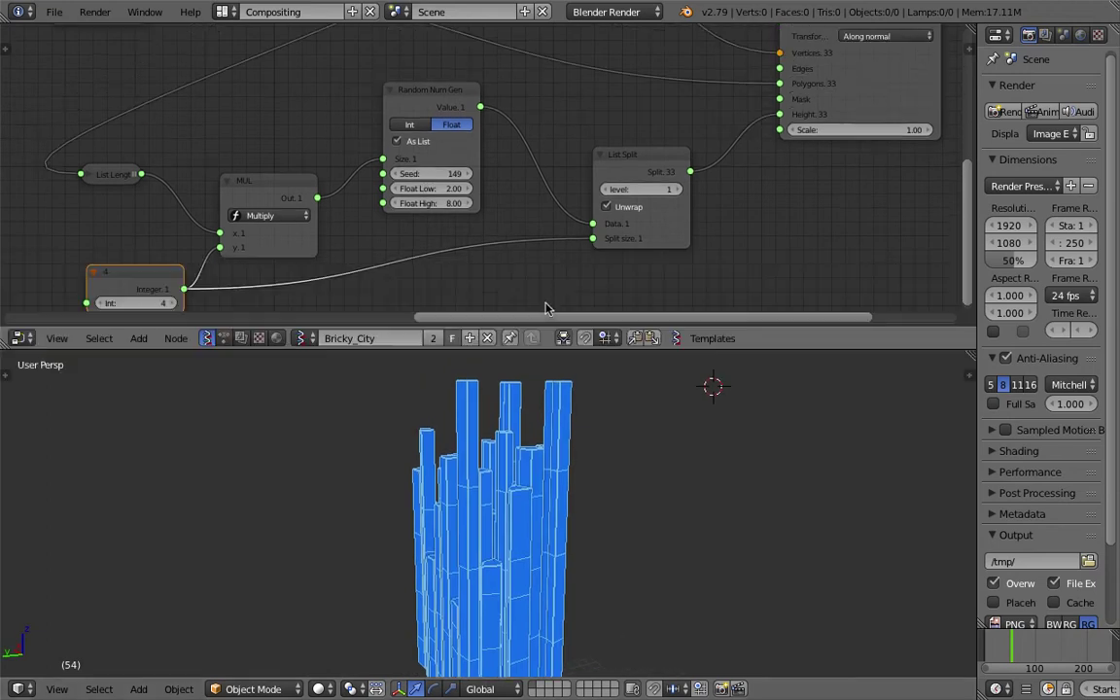
Step: Set the Random Num Gen's Float High to 2 and center the evened-out blocks in the 3D view
{"action": "key", "text": "Return"}
{"action": "middle_click_drag", "start_coordinate": [611, 484], "coordinate": [653, 502]}
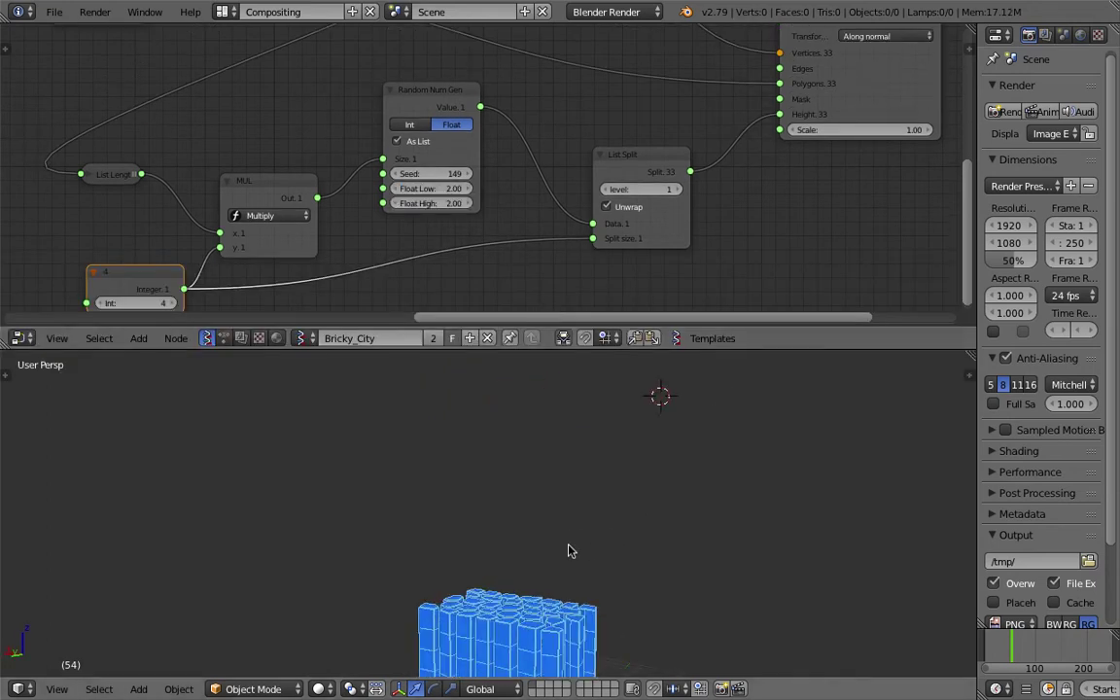
{"action": "middle_click_drag", "start_coordinate": [571, 550], "coordinate": [545, 435], "text": "shift"}
{"action": "middle_click_drag", "start_coordinate": [622, 437], "coordinate": [686, 465]}
Step: Try the Integer node at 1, then 2, then 1 again, orbiting around the blocks to compare segment counts
{"action": "middle_click_drag", "start_coordinate": [352, 194], "coordinate": [371, 156]}
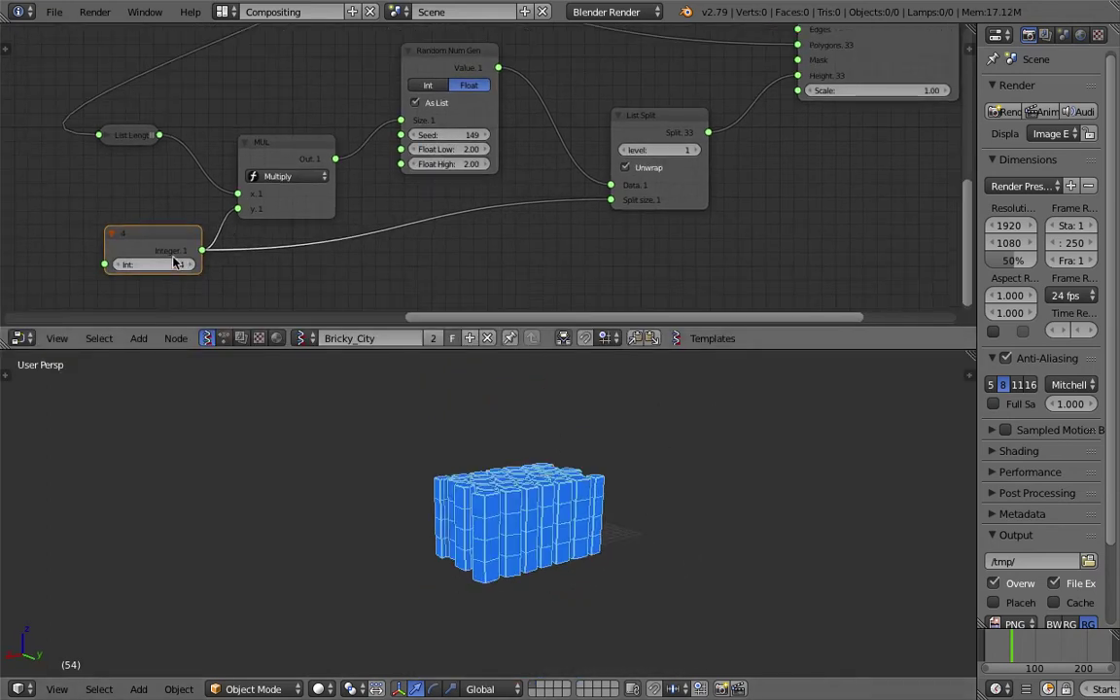
{"action": "key", "text": "Return"}
{"action": "middle_click_drag", "start_coordinate": [321, 408], "coordinate": [360, 451]}
{"action": "double_click", "coordinate": [165, 266]}
{"action": "type", "text": "2"}
{"action": "key", "text": "Return"}
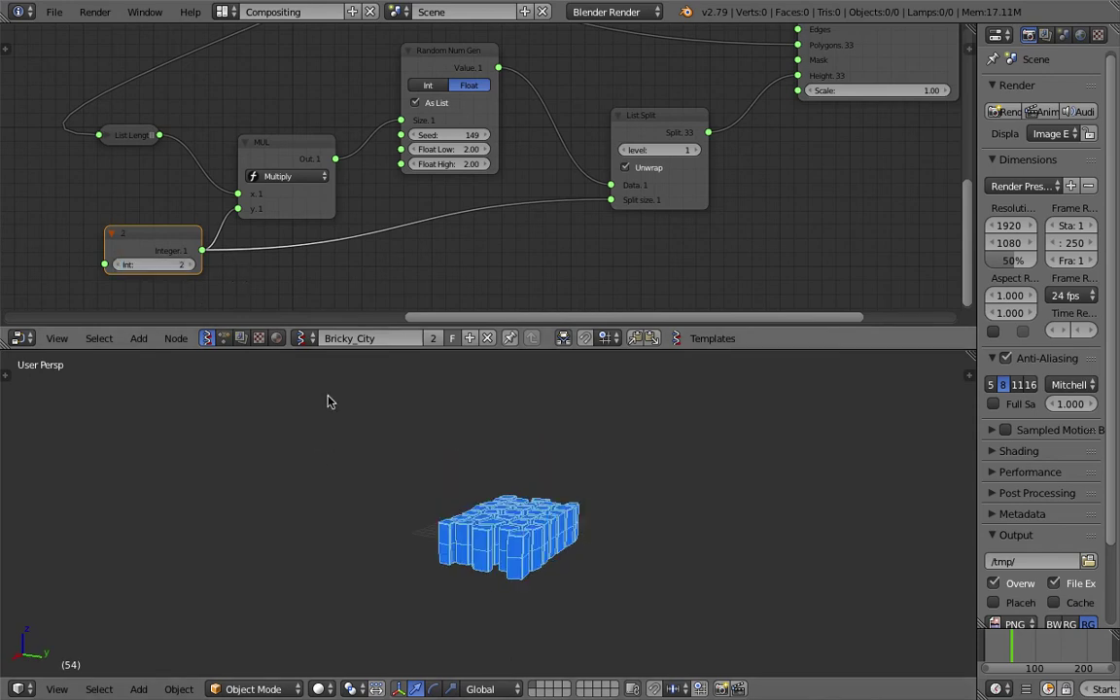
{"action": "middle_click_drag", "start_coordinate": [328, 394], "coordinate": [379, 450]}
{"action": "key", "text": "Return"}
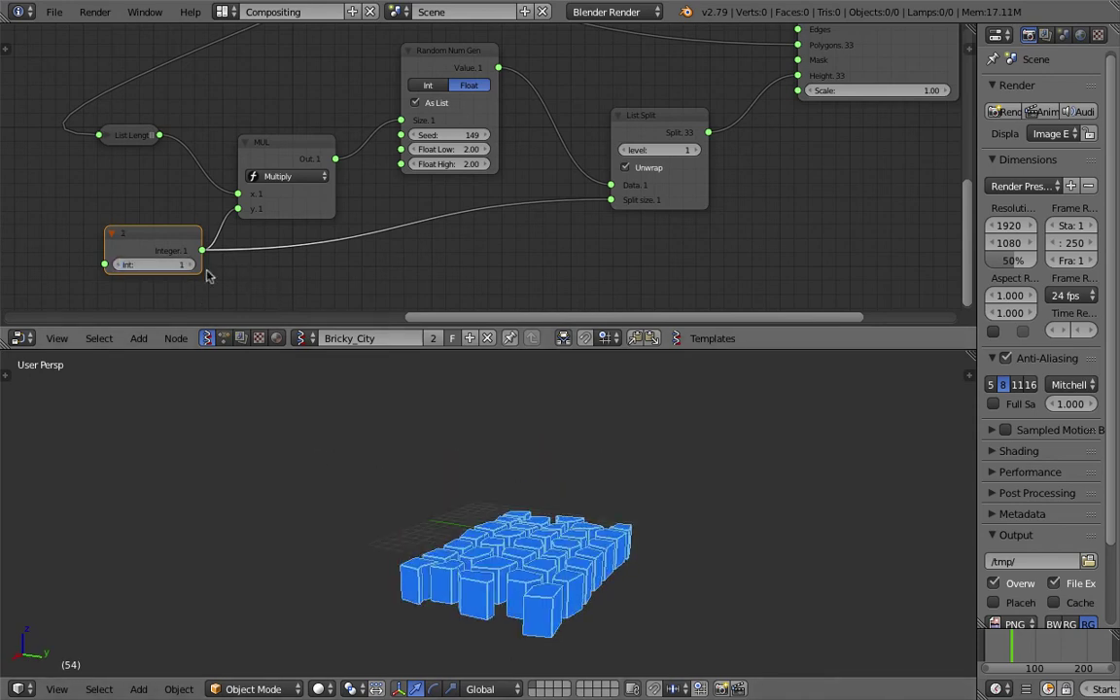
Step: Try the Integer node at 3 and then 5, orbiting around the stacked segments
{"action": "key", "text": "Return"}
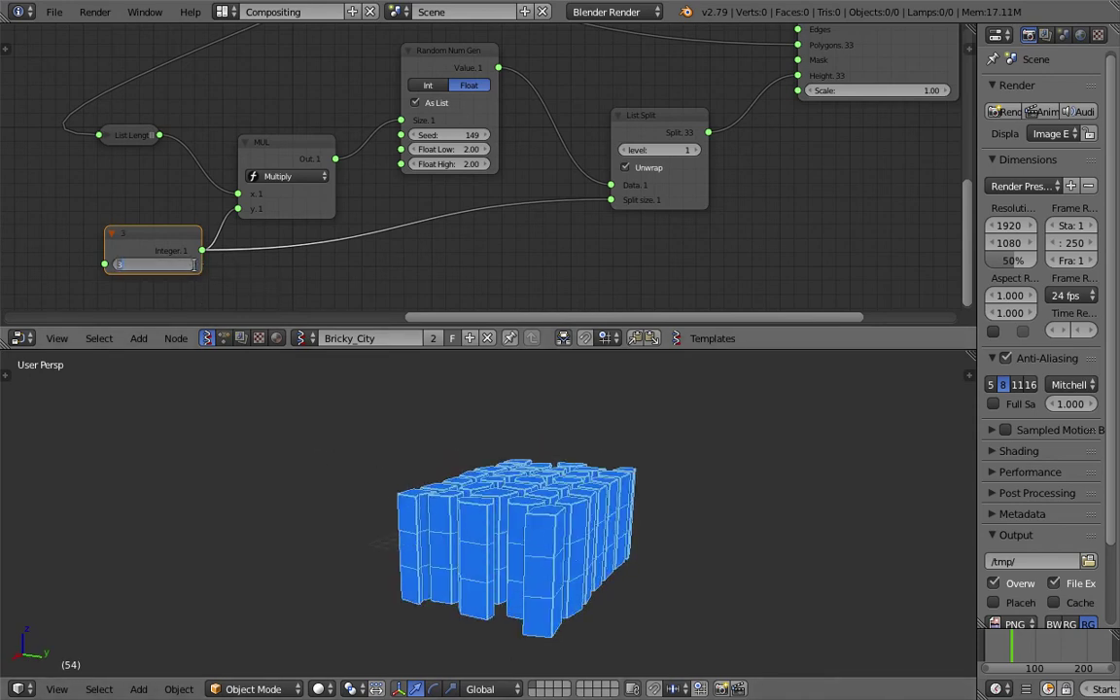
{"action": "type", "text": "5"}
{"action": "key", "text": "Return"}
{"action": "middle_click_drag", "start_coordinate": [501, 508], "coordinate": [520, 590]}
{"action": "middle_click_drag", "start_coordinate": [528, 463], "coordinate": [482, 522]}
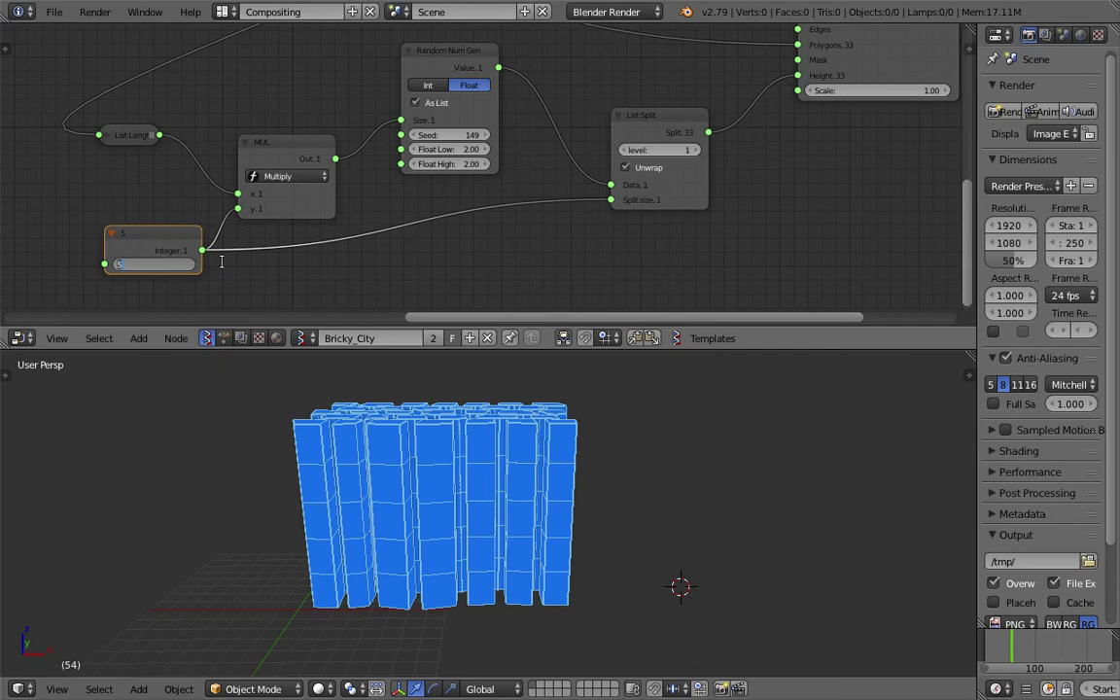
Step: Set the Integer node to 8 and orbit around the taller segmented columns
{"action": "type", "text": "8"}
{"action": "key", "text": "Return"}
{"action": "middle_click_drag", "start_coordinate": [425, 468], "coordinate": [241, 520]}
{"action": "scroll", "coordinate": [241, 520], "scroll_direction": "up", "scroll_amount": 3}
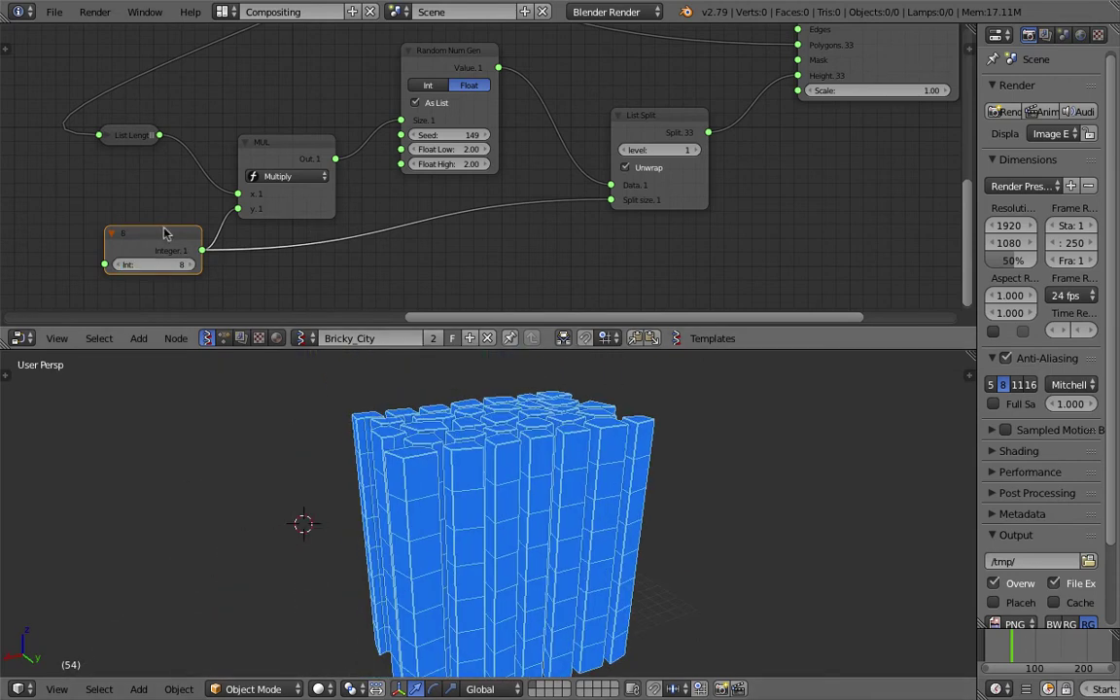
Step: Move the Random Num Gen node closer to the List Split node
{"action": "scroll", "coordinate": [396, 186], "scroll_direction": "down", "scroll_amount": 2}
{"action": "middle_click_drag", "start_coordinate": [428, 192], "coordinate": [423, 228]}
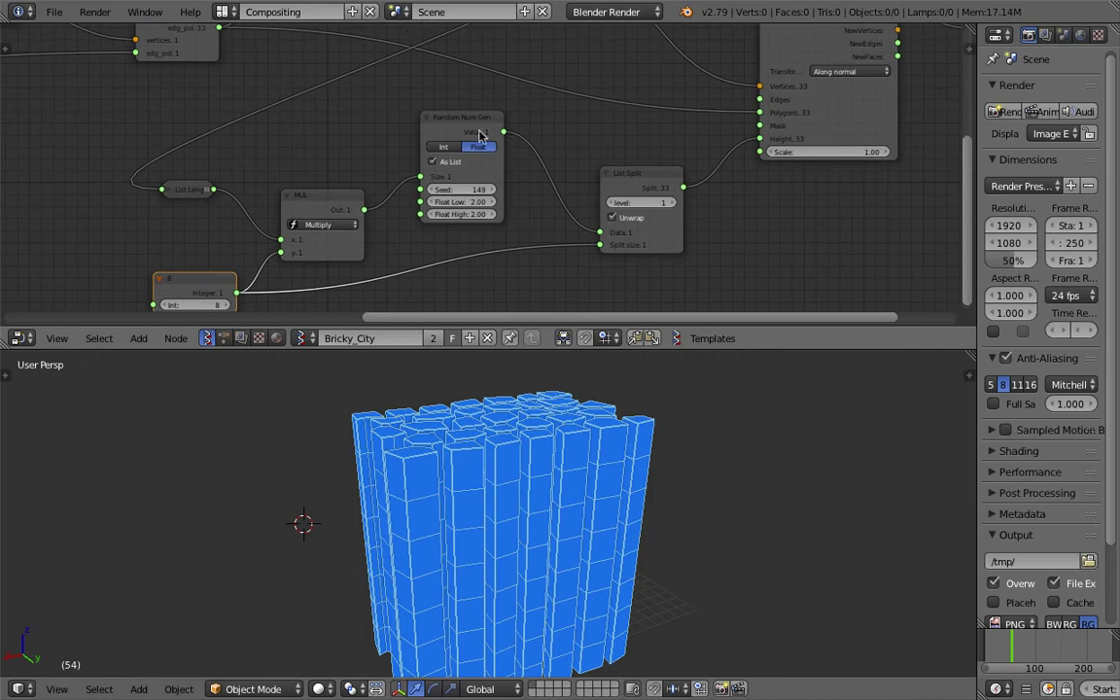
{"action": "left_click_drag", "start_coordinate": [478, 131], "coordinate": [505, 131]}
Step: Set the Random Num Gen's Float High to 8 and fit the varied towers in the 3D view
{"action": "middle_click_drag", "start_coordinate": [272, 264], "coordinate": [330, 201]}
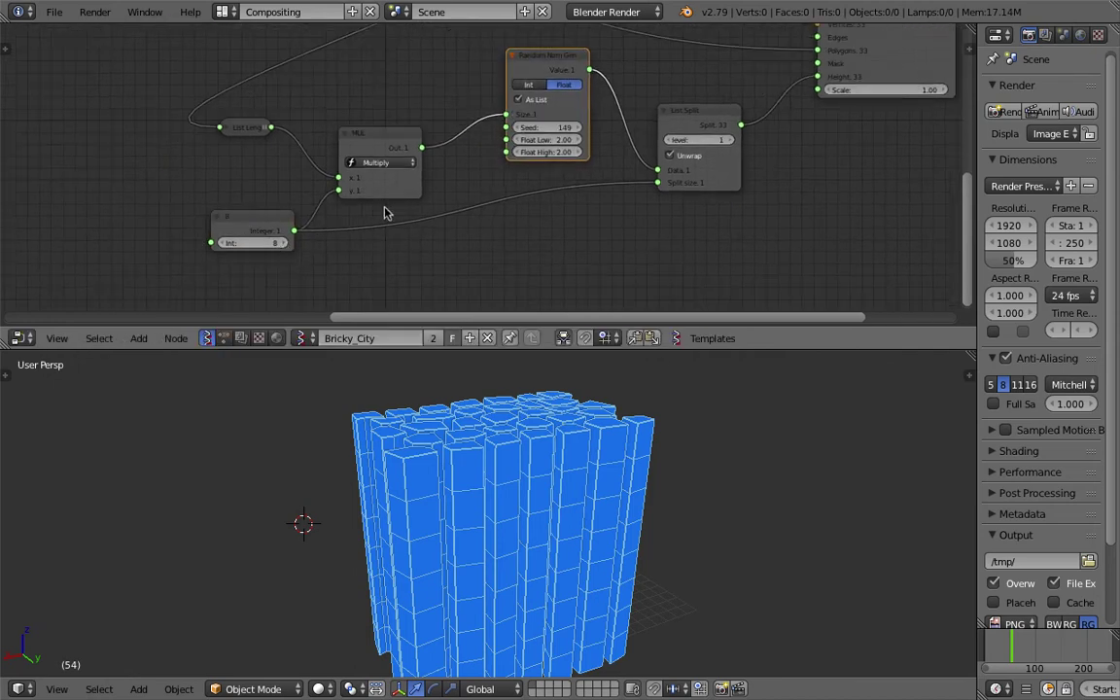
{"action": "scroll", "coordinate": [482, 175], "scroll_direction": "up", "scroll_amount": 1}
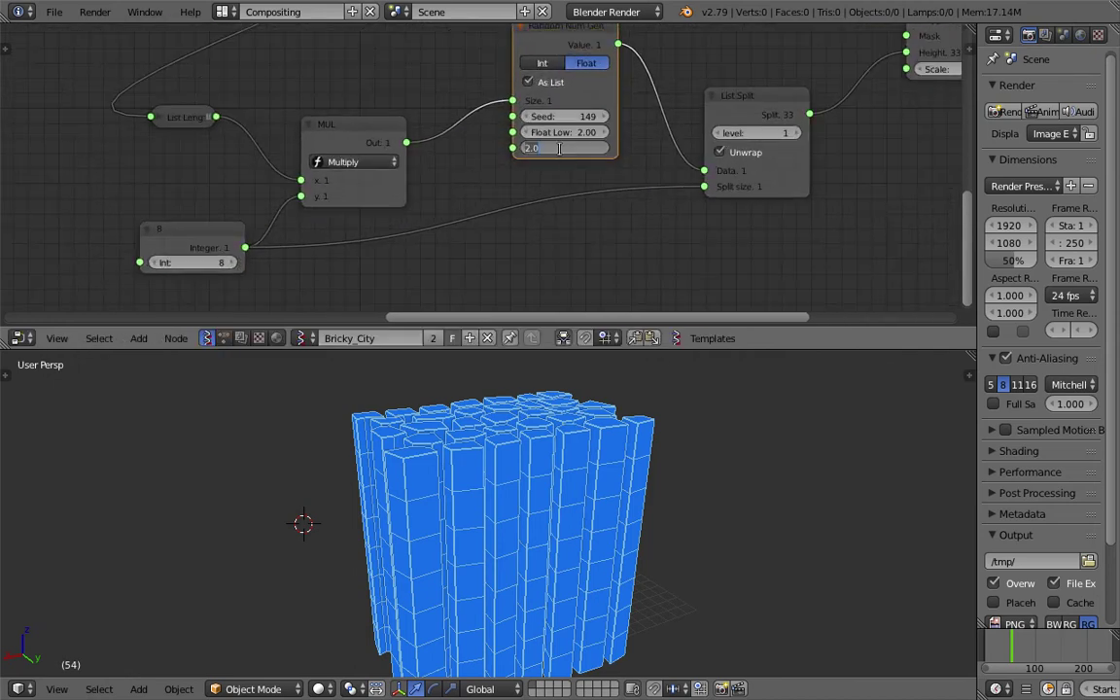
{"action": "key", "text": "Return"}
{"action": "scroll", "coordinate": [515, 500], "scroll_direction": "down", "scroll_amount": 2}
{"action": "middle_click_drag", "start_coordinate": [463, 505], "coordinate": [498, 536], "text": "shift"}
{"action": "scroll", "coordinate": [557, 508], "scroll_direction": "down", "scroll_amount": 3}
Step: Change the Random Num Gen's Seed to 118 and inspect the new tower heights up close
{"action": "left_click_drag", "start_coordinate": [565, 116], "coordinate": [560, 117]}
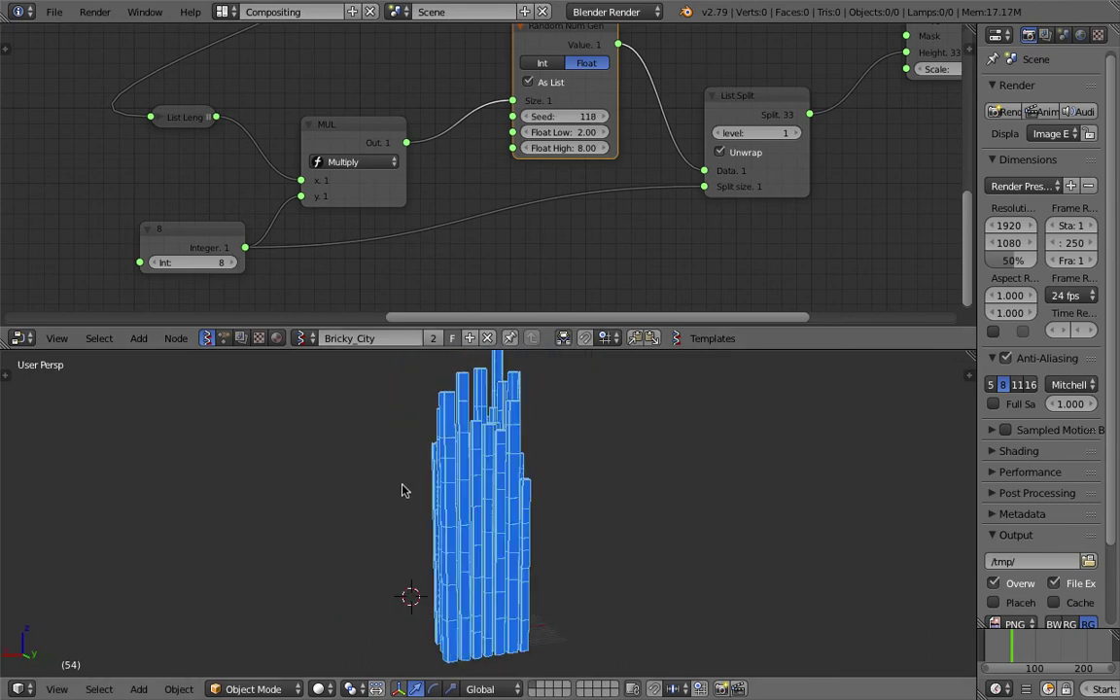
{"action": "scroll", "coordinate": [502, 548], "scroll_direction": "up", "scroll_amount": 4}
{"action": "middle_click_drag", "start_coordinate": [496, 509], "coordinate": [449, 530]}
Step: Set the Integer node to 2, raise it by one increment, and save over the existing blend file
{"action": "middle_click_drag", "start_coordinate": [330, 274], "coordinate": [334, 248]}
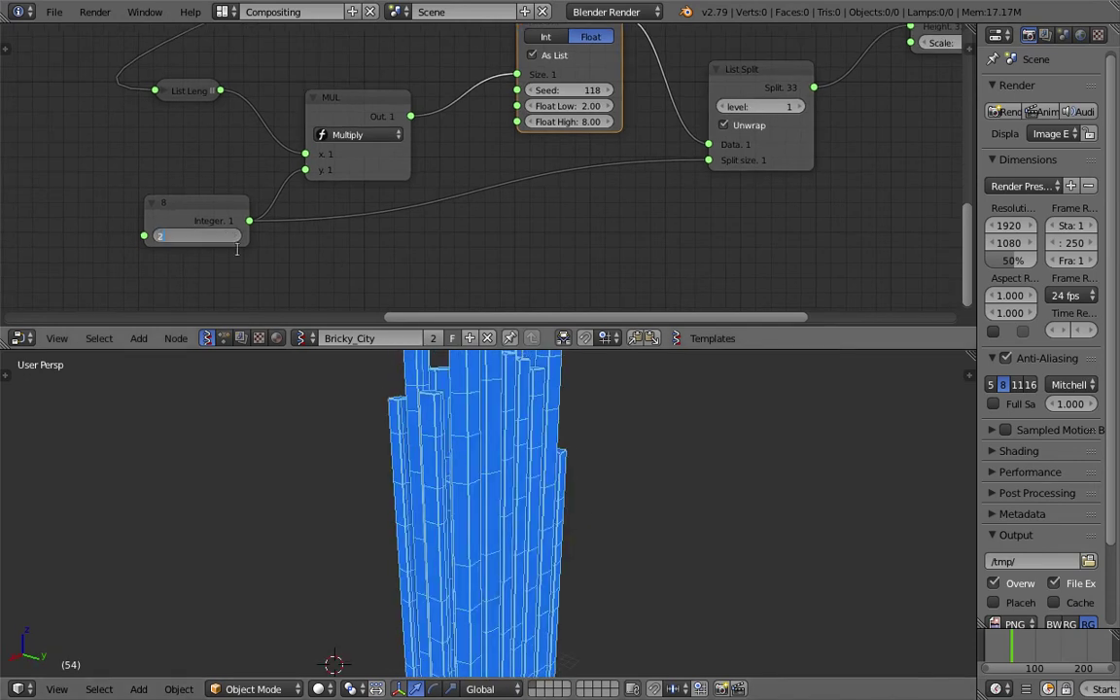
{"action": "type", "text": "2"}
{"action": "key", "text": "Return"}
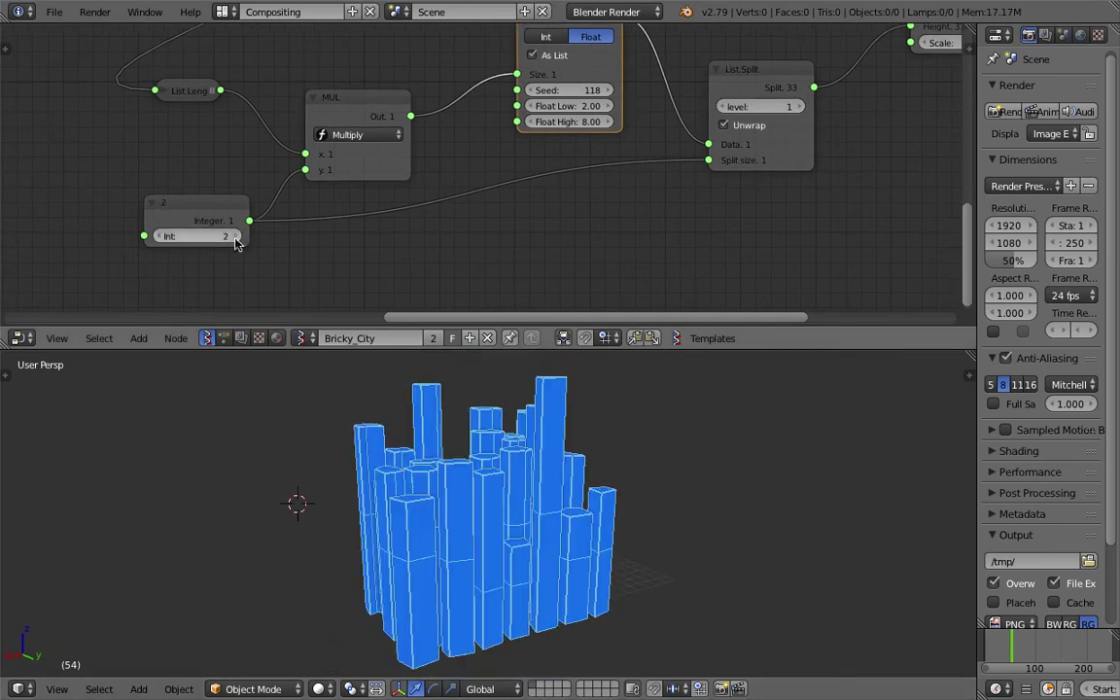
{"action": "left_click", "coordinate": [235, 237]}
{"action": "key", "text": "ctrl+s"}
{"action": "middle_click_drag", "start_coordinate": [468, 432], "coordinate": [320, 505]}
{"action": "left_click", "coordinate": [425, 493]}
Step: Enlarge the node editor by lowering its border with the 3D view, and frame the Extrude Region node
{"action": "scroll", "coordinate": [545, 188], "scroll_direction": "down", "scroll_amount": 4}
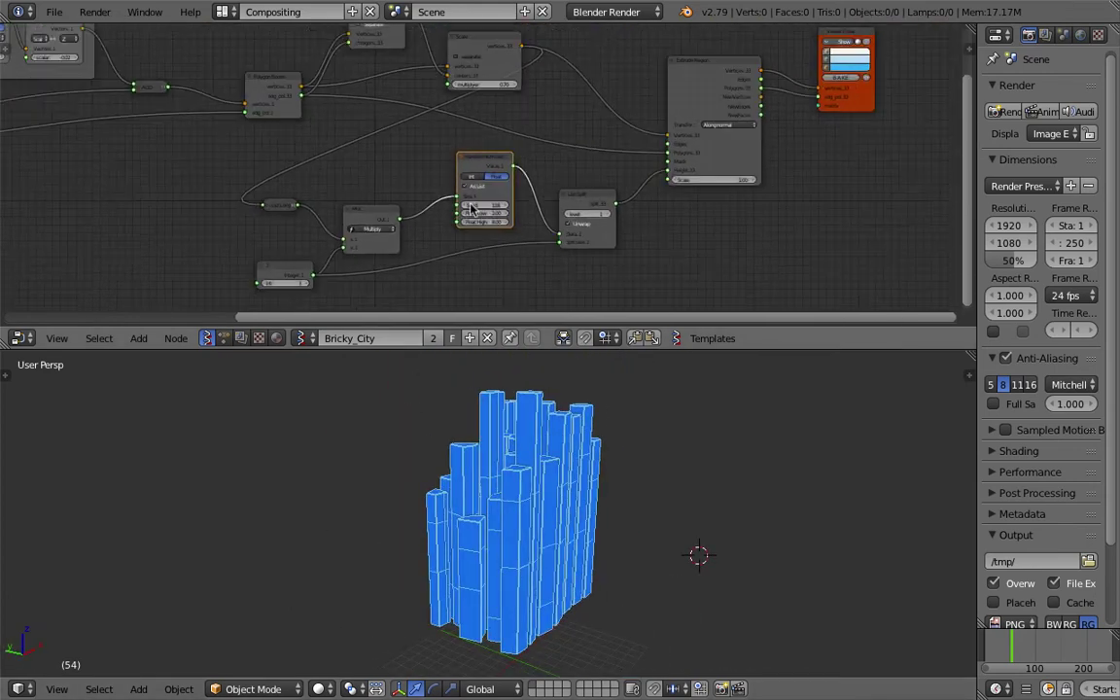
{"action": "scroll", "coordinate": [472, 207], "scroll_direction": "up", "scroll_amount": 2}
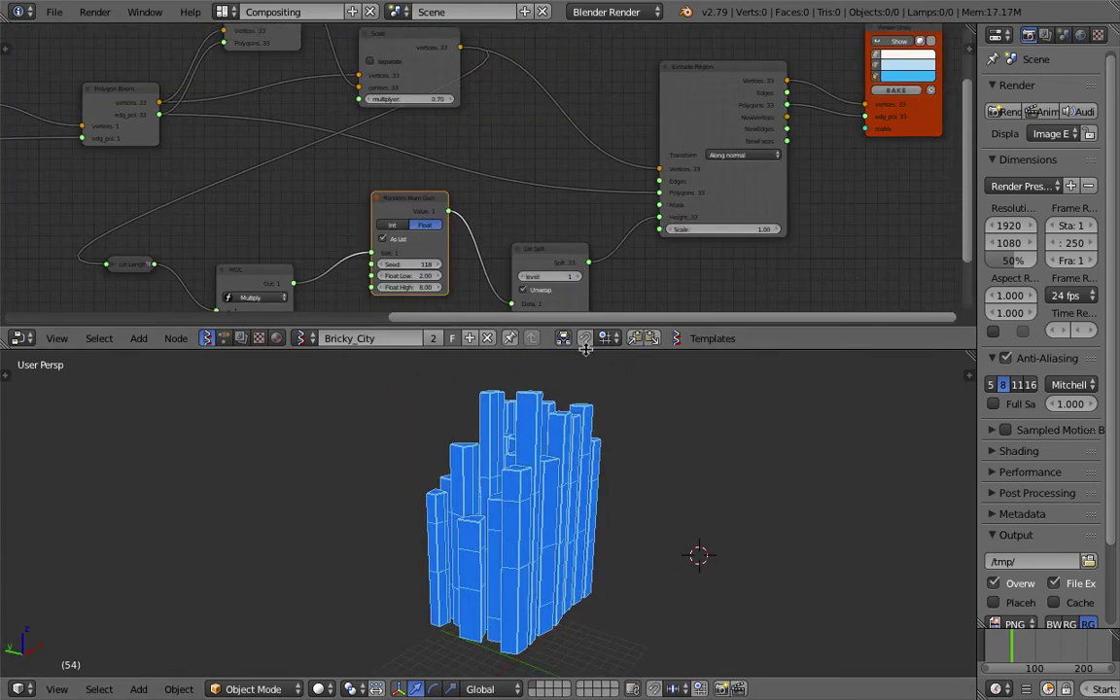
{"action": "left_click_drag", "start_coordinate": [585, 348], "coordinate": [585, 445]}
{"action": "scroll", "coordinate": [490, 279], "scroll_direction": "up", "scroll_amount": 2}
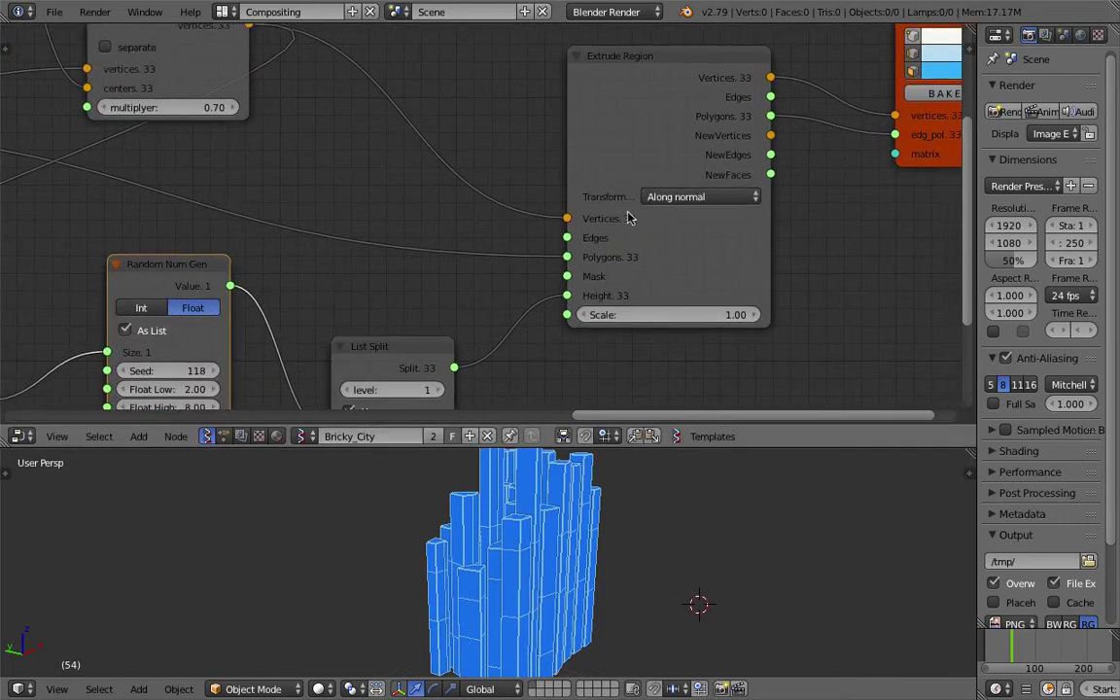
{"action": "scroll", "coordinate": [586, 189], "scroll_direction": "up", "scroll_amount": 1}
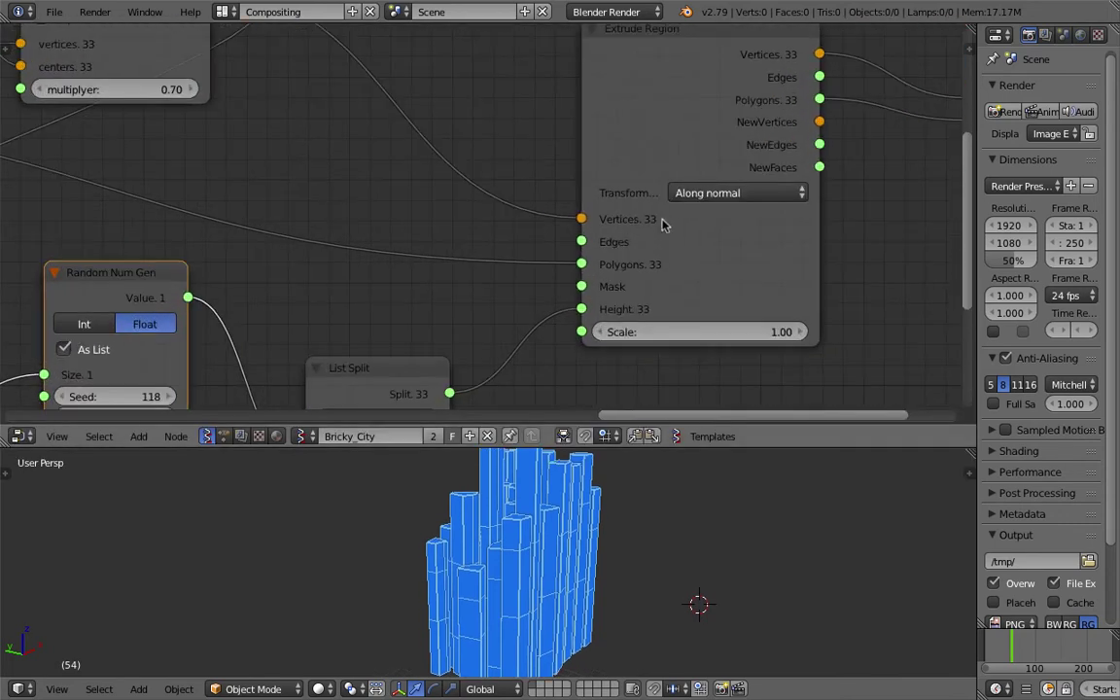
Step: Move the Extrude Region node slightly lower in the node tree
{"action": "middle_click_drag", "start_coordinate": [642, 269], "coordinate": [603, 231]}
{"action": "left_click_drag", "start_coordinate": [618, 116], "coordinate": [607, 142]}
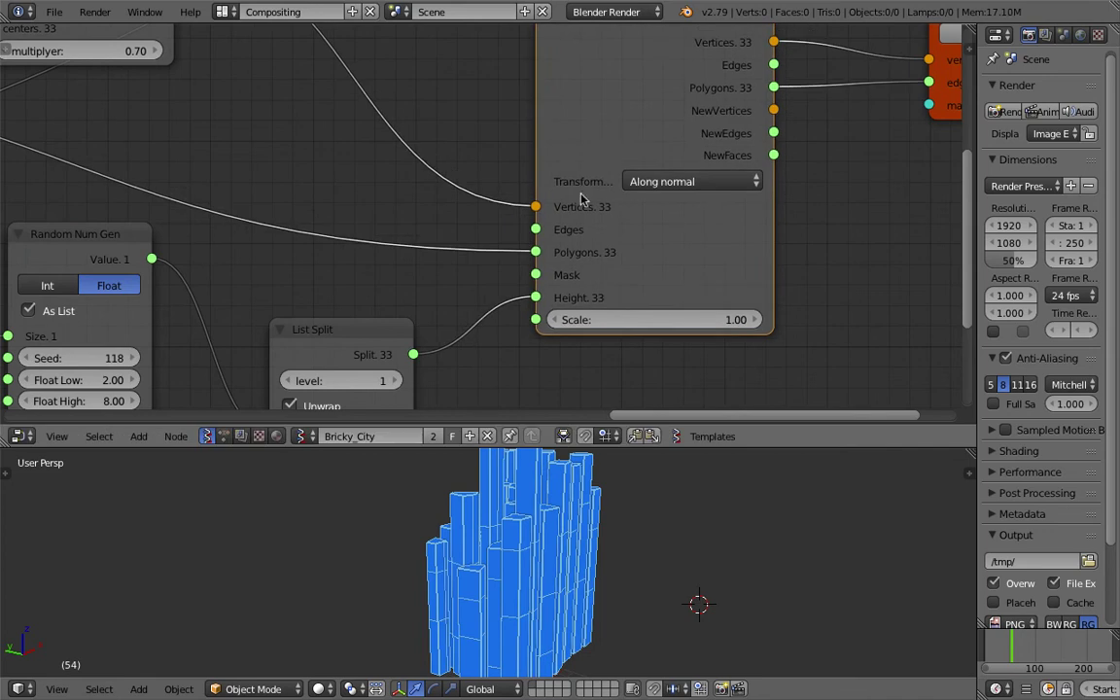
{"action": "scroll", "coordinate": [522, 173], "scroll_direction": "down", "scroll_amount": 3}
{"action": "key", "text": "shift+a"}
{"action": "left_click", "coordinate": [685, 248]}
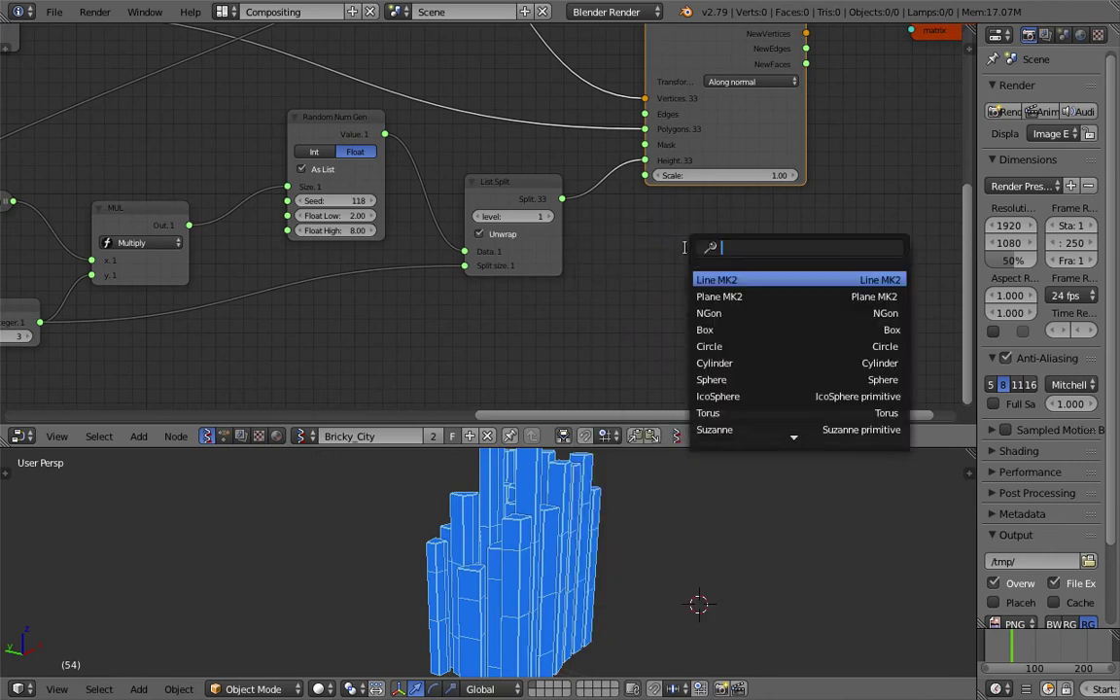
{"action": "type", "text": "ste"}
{"action": "key", "text": "Escape"}
Step: Shift the List Split node slightly away from the Random Num Gen node
{"action": "scroll", "coordinate": [613, 211], "scroll_direction": "up", "scroll_amount": 3}
{"action": "left_click_drag", "start_coordinate": [532, 178], "coordinate": [558, 187]}
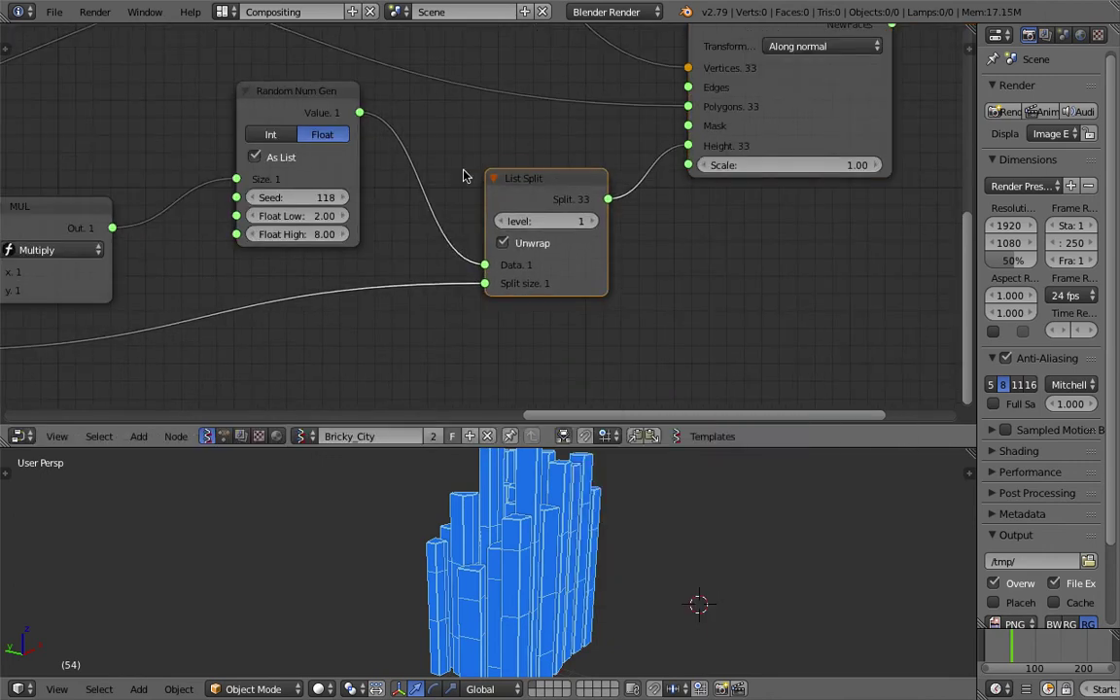
{"action": "middle_click_drag", "start_coordinate": [420, 223], "coordinate": [463, 309]}
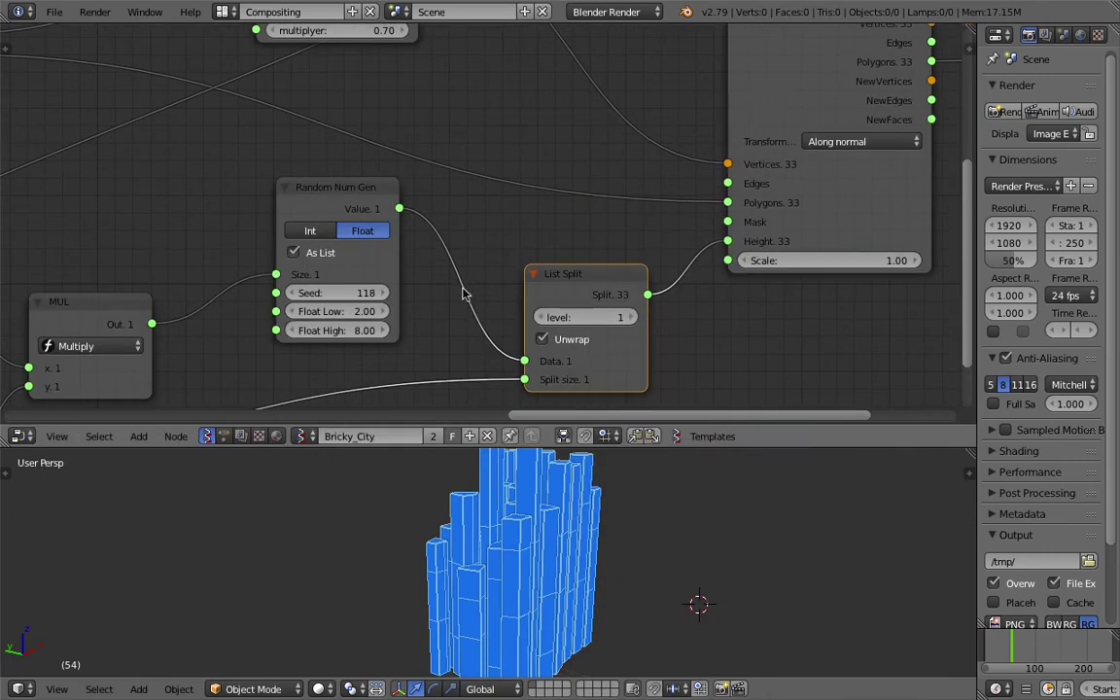
Step: Dismiss the calendar notification, and examine the towers from several sides along with the random-height node chain
{"action": "middle_click_drag", "start_coordinate": [532, 528], "coordinate": [562, 522]}
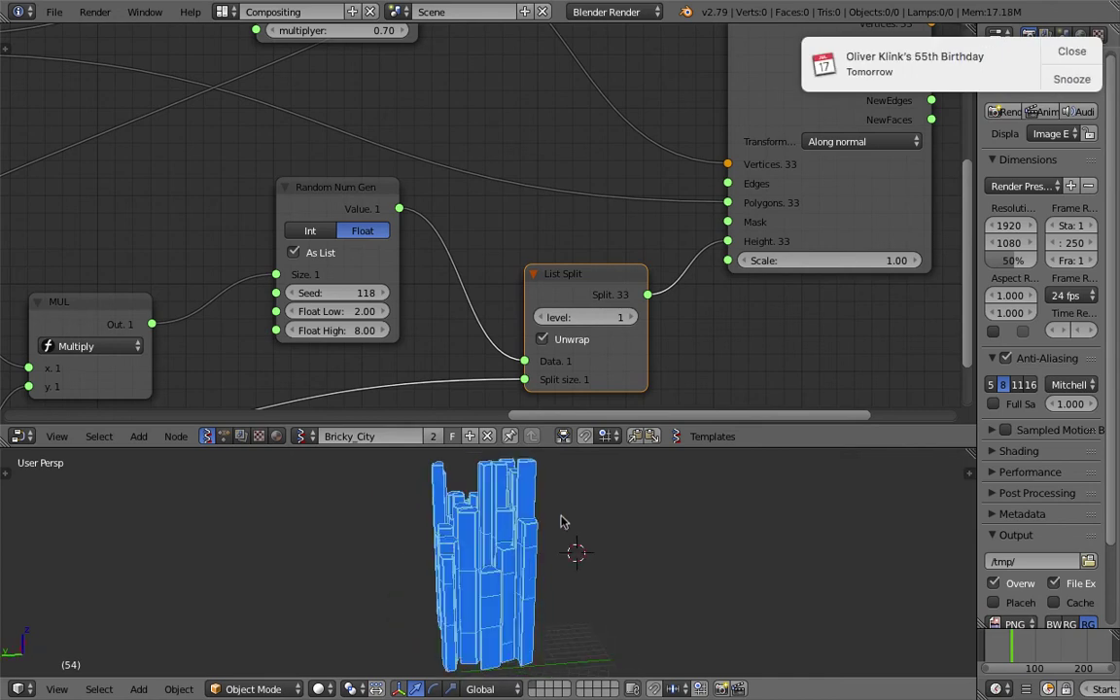
{"action": "left_click", "coordinate": [1072, 54]}
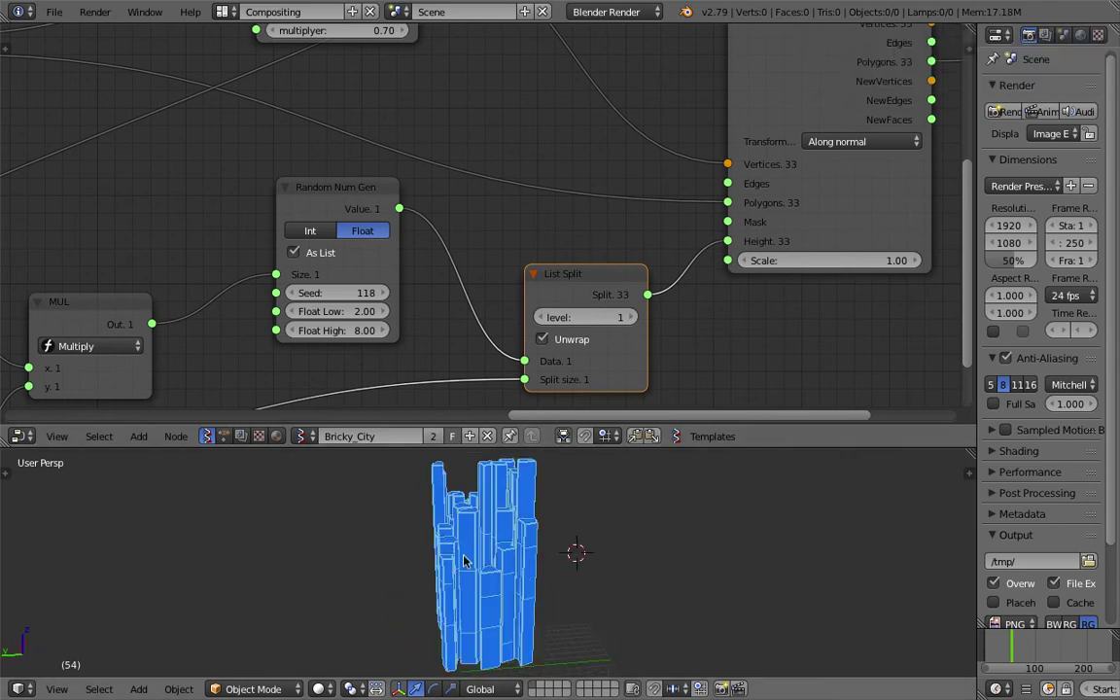
{"action": "middle_click_drag", "start_coordinate": [579, 549], "coordinate": [549, 555]}
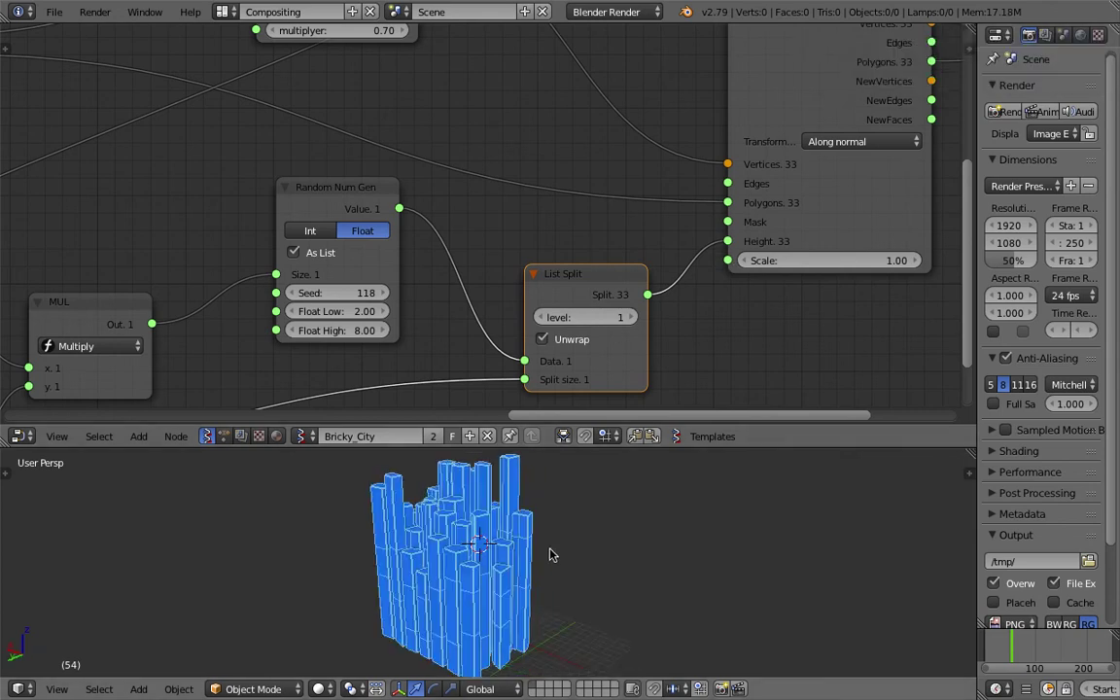
{"action": "middle_click_drag", "start_coordinate": [460, 558], "coordinate": [543, 573]}
{"action": "middle_click_drag", "start_coordinate": [397, 217], "coordinate": [415, 205]}
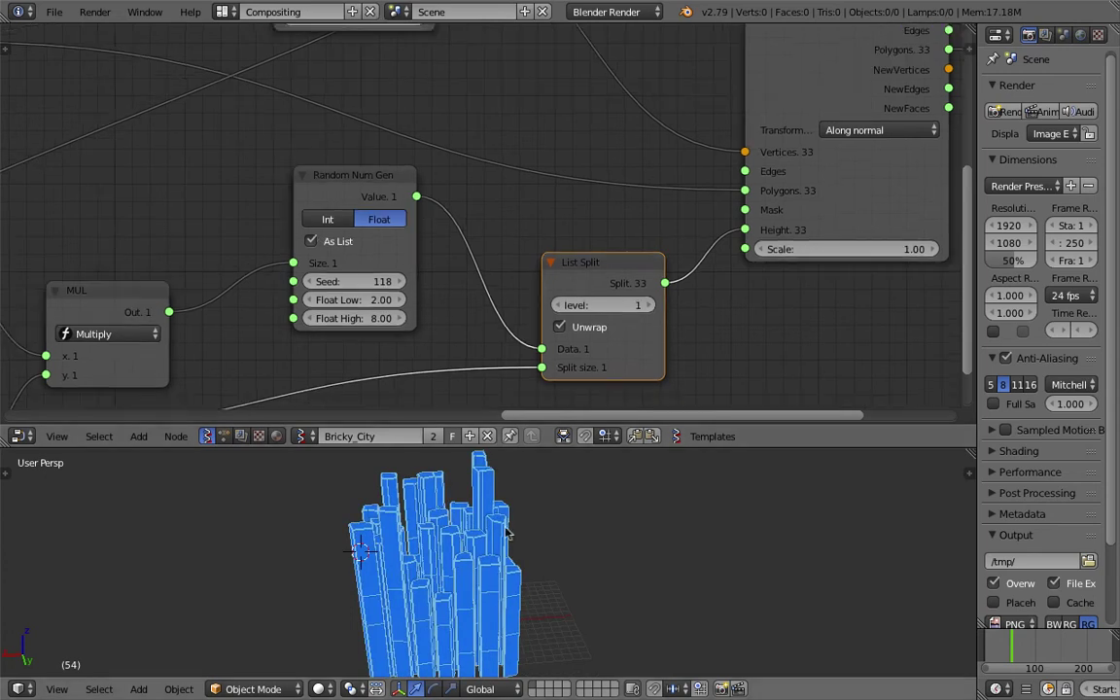
{"action": "middle_click_drag", "start_coordinate": [507, 525], "coordinate": [505, 553]}
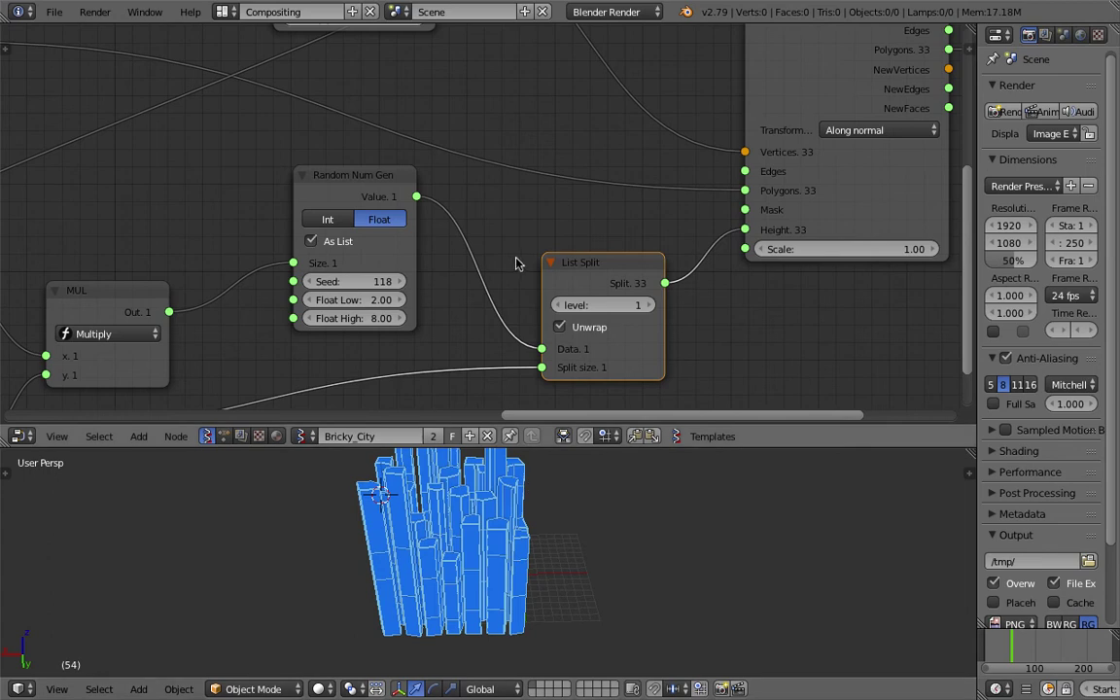
{"action": "mouse_move", "coordinate": [519, 212]}
{"action": "middle_mouse_down"}
{"action": "mouse_move", "coordinate": [527, 236]}
{"action": "mouse_move", "coordinate": [536, 214]}
{"action": "middle_mouse_up"}
{"action": "scroll", "coordinate": [533, 225], "scroll_direction": "down", "scroll_amount": 2}
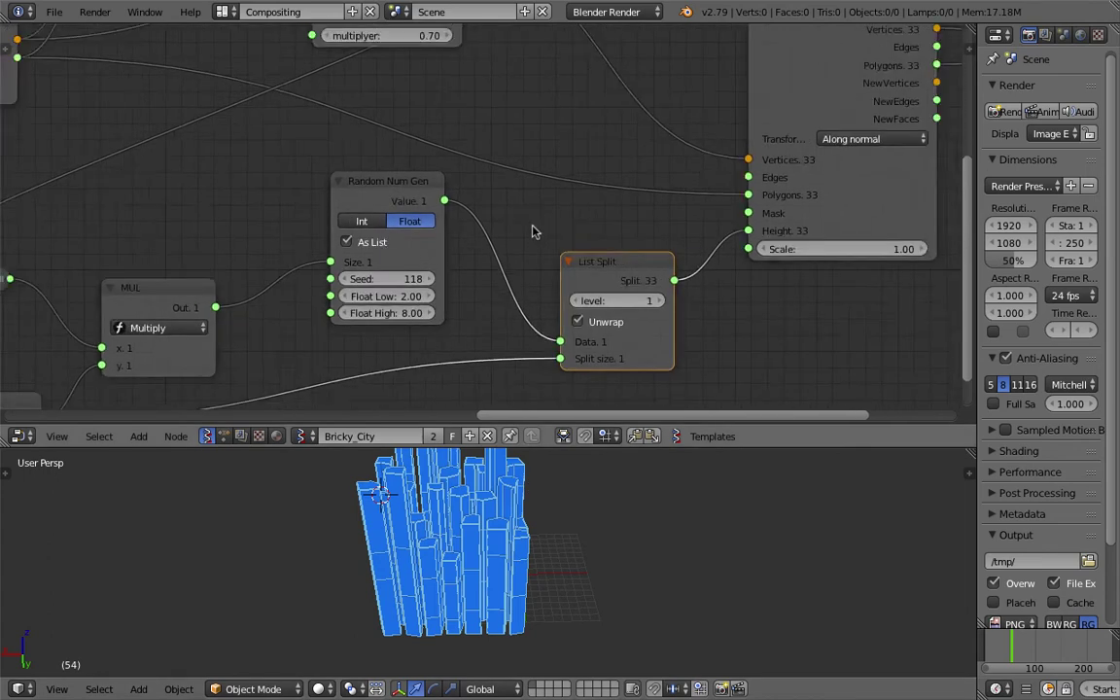
{"action": "scroll", "coordinate": [538, 226], "scroll_direction": "down", "scroll_amount": 3}
{"action": "middle_click_drag", "start_coordinate": [468, 206], "coordinate": [376, 199]}
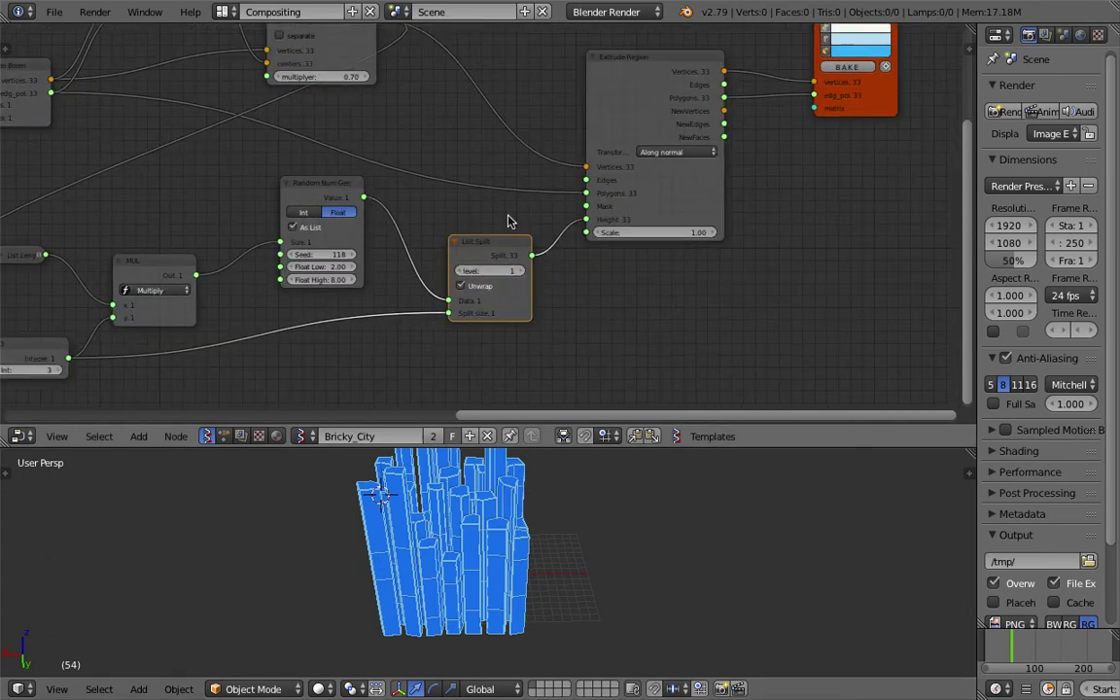
Step: Move the Extrude Region node slightly higher, closer to level with the Viewer Draw node
{"action": "mouse_move", "coordinate": [608, 140]}
{"action": "middle_mouse_down"}
{"action": "mouse_move", "coordinate": [498, 211]}
{"action": "mouse_move", "coordinate": [517, 207]}
{"action": "middle_mouse_up"}
{"action": "left_click_drag", "start_coordinate": [523, 184], "coordinate": [526, 152]}
{"action": "middle_click_drag", "start_coordinate": [528, 170], "coordinate": [399, 229]}
{"action": "scroll", "coordinate": [485, 229], "scroll_direction": "up", "scroll_amount": 3}
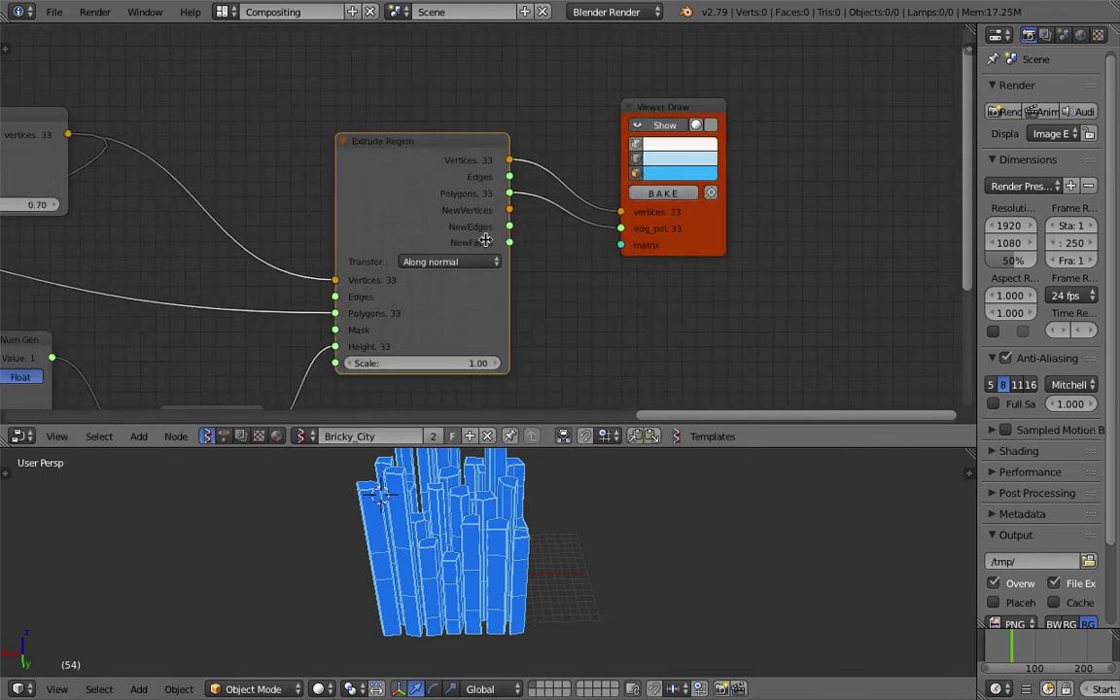
Step: Bake the towers from the Viewer Draw node and move the baked objects beside the preview
{"action": "scroll", "coordinate": [660, 202], "scroll_direction": "up", "scroll_amount": 4}
{"action": "left_click", "coordinate": [673, 189]}
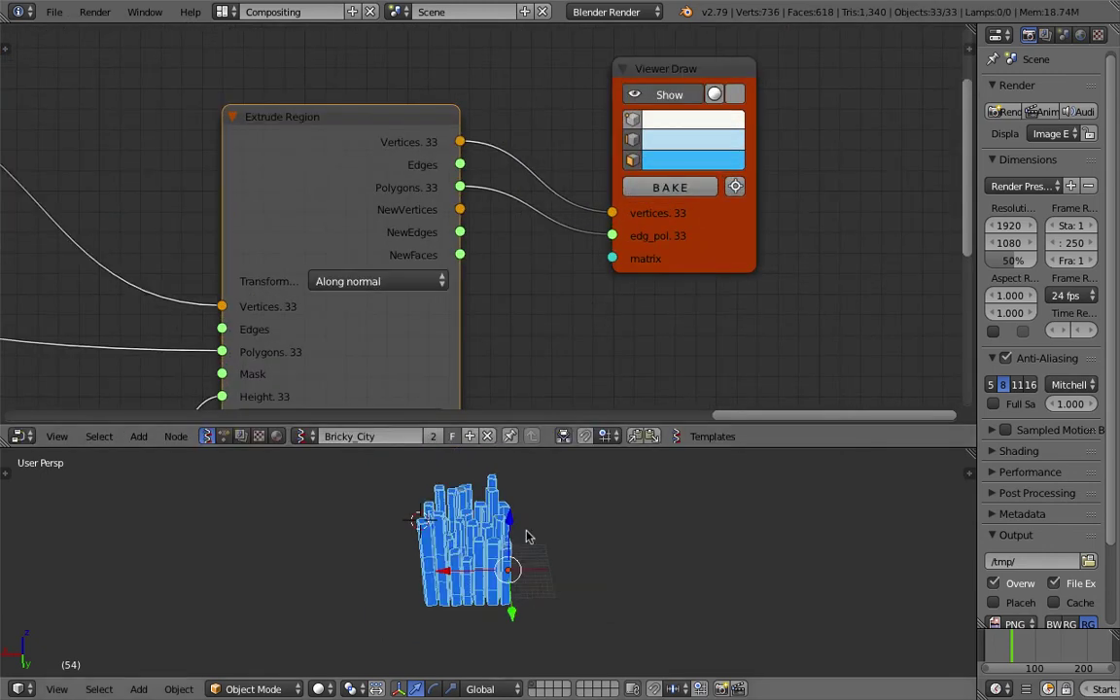
{"action": "key", "text": "g"}
{"action": "left_click", "coordinate": [678, 549]}
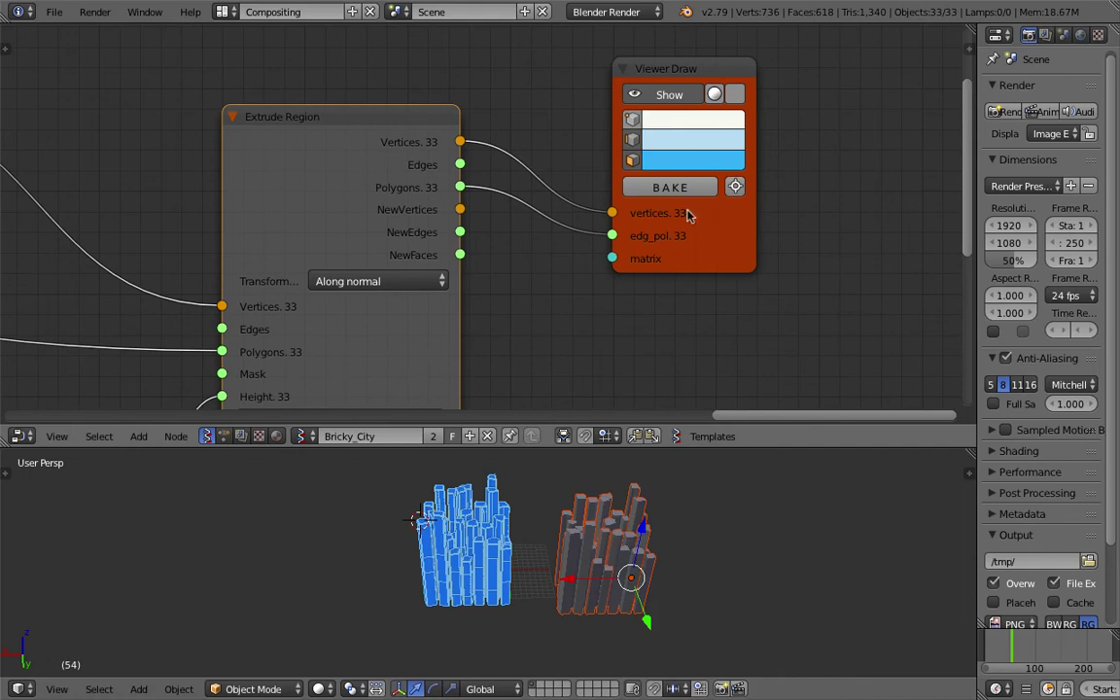
Step: Select a single baked tower and move it away from the others to test that it is a separate object
{"action": "middle_click_drag", "start_coordinate": [686, 214], "coordinate": [480, 187]}
{"action": "scroll", "coordinate": [536, 195], "scroll_direction": "up", "scroll_amount": 3}
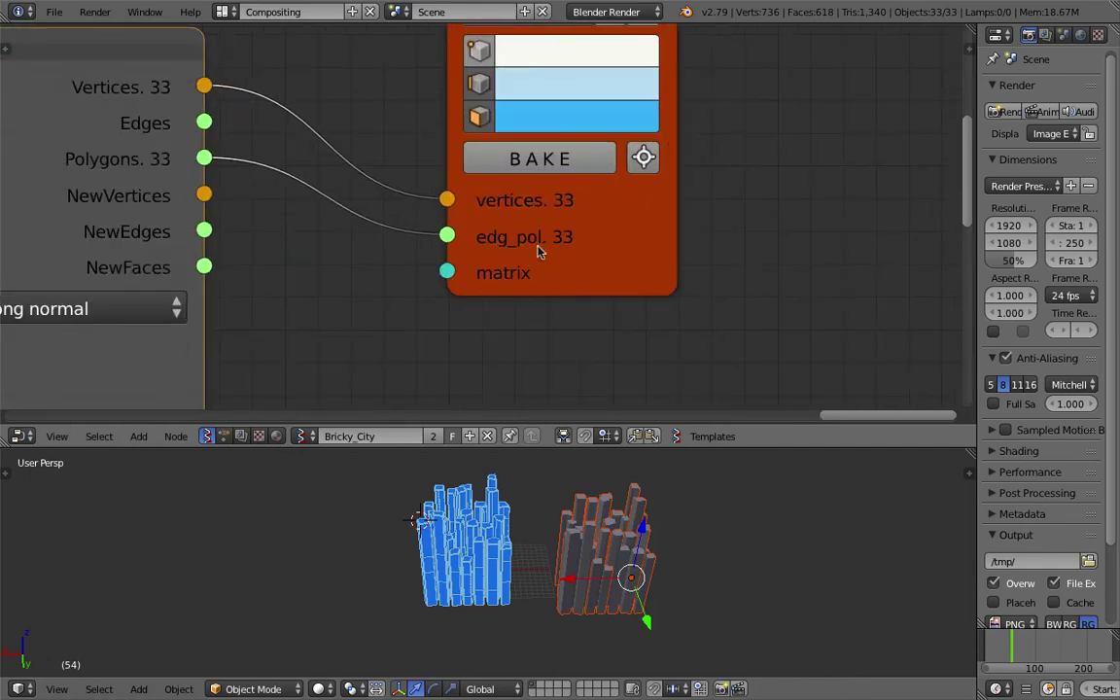
{"action": "middle_click_drag", "start_coordinate": [579, 551], "coordinate": [542, 525]}
{"action": "right_click", "coordinate": [575, 571]}
{"action": "key", "text": "g"}
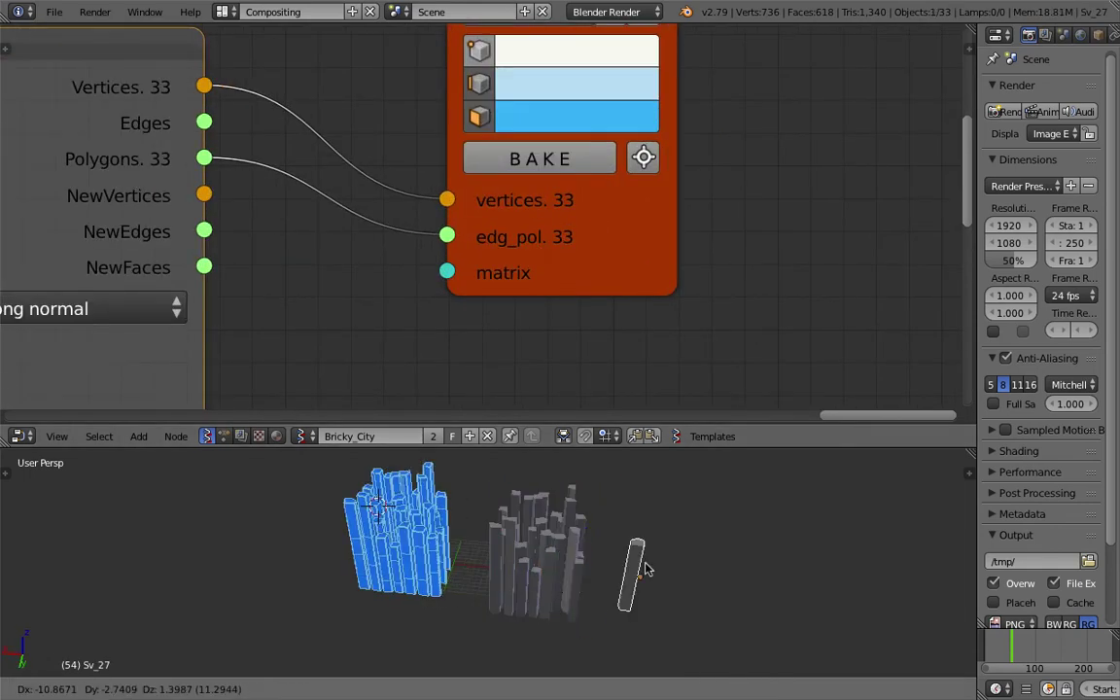
{"action": "left_click", "coordinate": [647, 569]}
Step: Select all the baked tower objects and delete them
{"action": "key", "text": "a"}
{"action": "key", "text": "a"}
{"action": "key", "text": "x"}
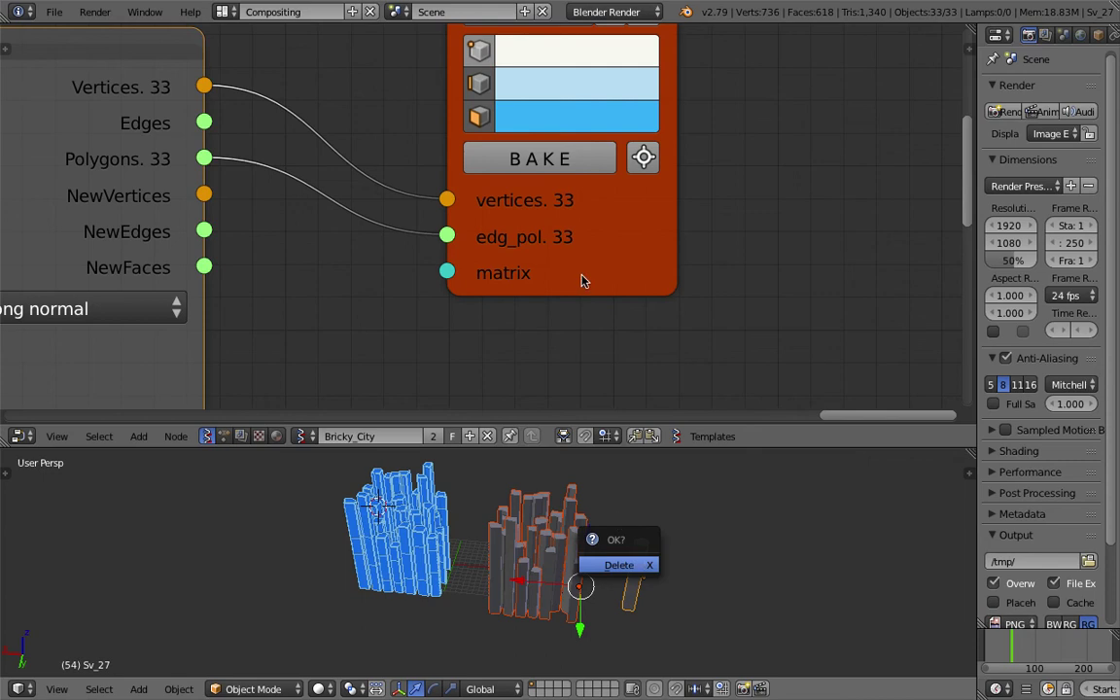
Step: Move the Viewer Draw node farther from Extrude Region to make room, and save over the existing blend file
{"action": "middle_click_drag", "start_coordinate": [599, 240], "coordinate": [672, 224]}
{"action": "left_click_drag", "start_coordinate": [675, 235], "coordinate": [768, 237]}
{"action": "scroll", "coordinate": [700, 240], "scroll_direction": "down", "scroll_amount": 4}
{"action": "key", "text": "ctrl+s"}
{"action": "left_click", "coordinate": [662, 244]}
Step: Add a Mesh Join node between the Extrude Region and Viewer Draw nodes
{"action": "middle_click_drag", "start_coordinate": [710, 201], "coordinate": [671, 360]}
{"action": "key", "text": "shift+a"}
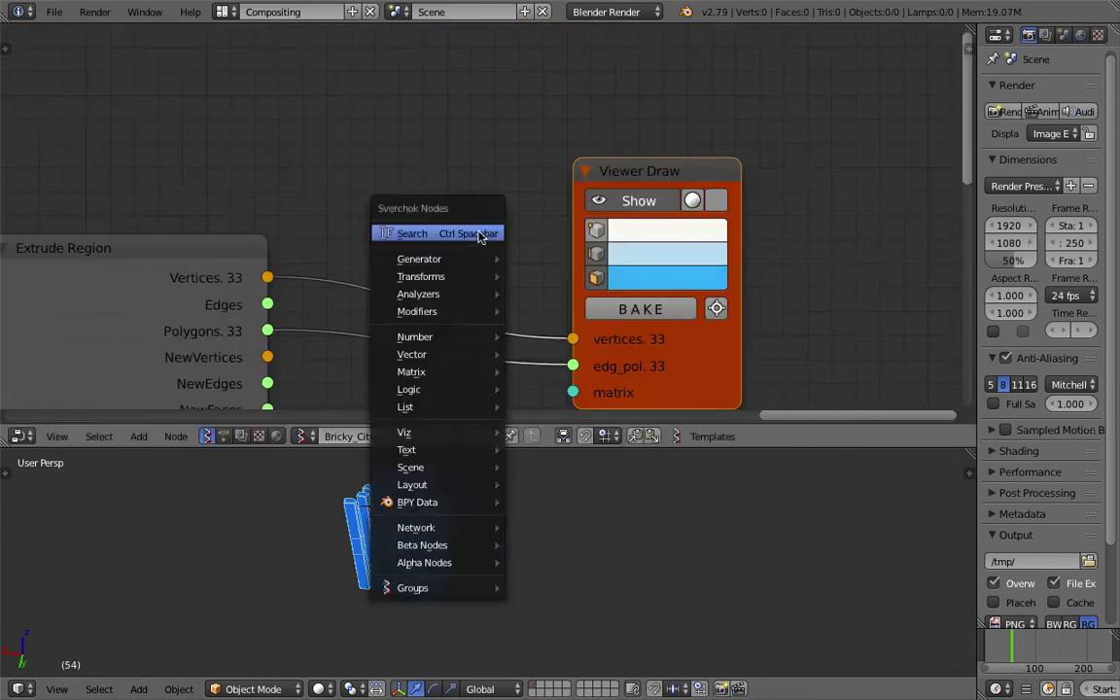
{"action": "left_click", "coordinate": [477, 231]}
{"action": "type", "text": "mesh j"}
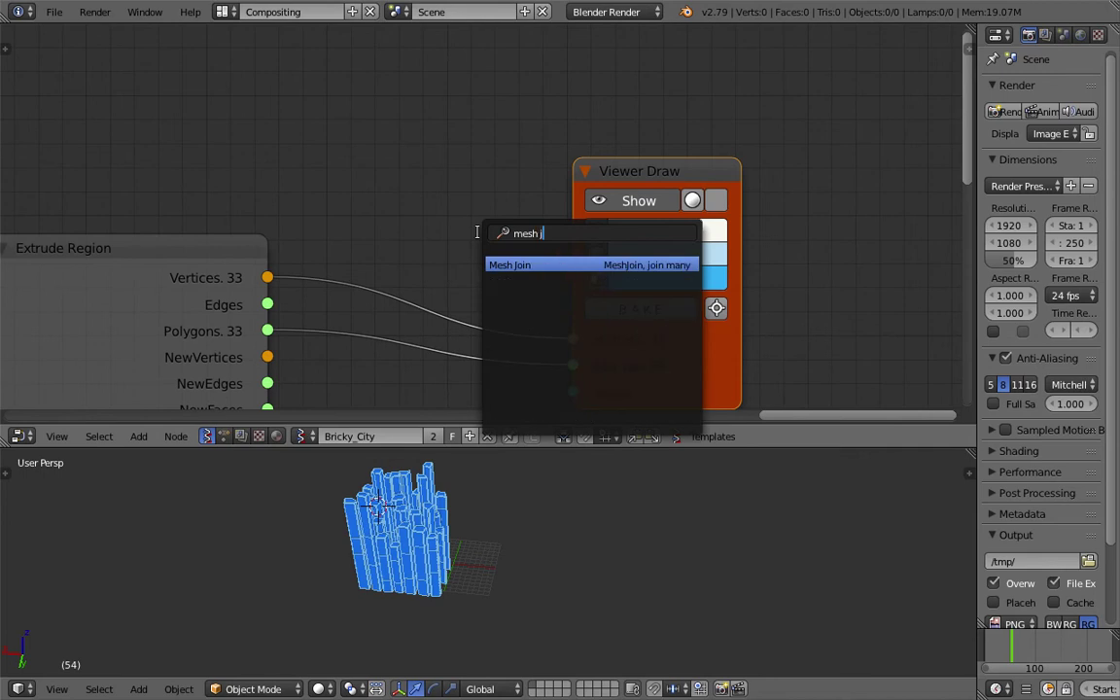
{"action": "key", "text": "Return"}
{"action": "left_click", "coordinate": [410, 121]}
Step: Link Extrude Region's Vertices and Polygons into Mesh Join, and its Vertices and PolyEdge outputs into Viewer Draw
{"action": "left_click_drag", "start_coordinate": [267, 277], "coordinate": [410, 210]}
{"action": "left_click_drag", "start_coordinate": [267, 330], "coordinate": [384, 256]}
{"action": "left_click_drag", "start_coordinate": [471, 186], "coordinate": [406, 197]}
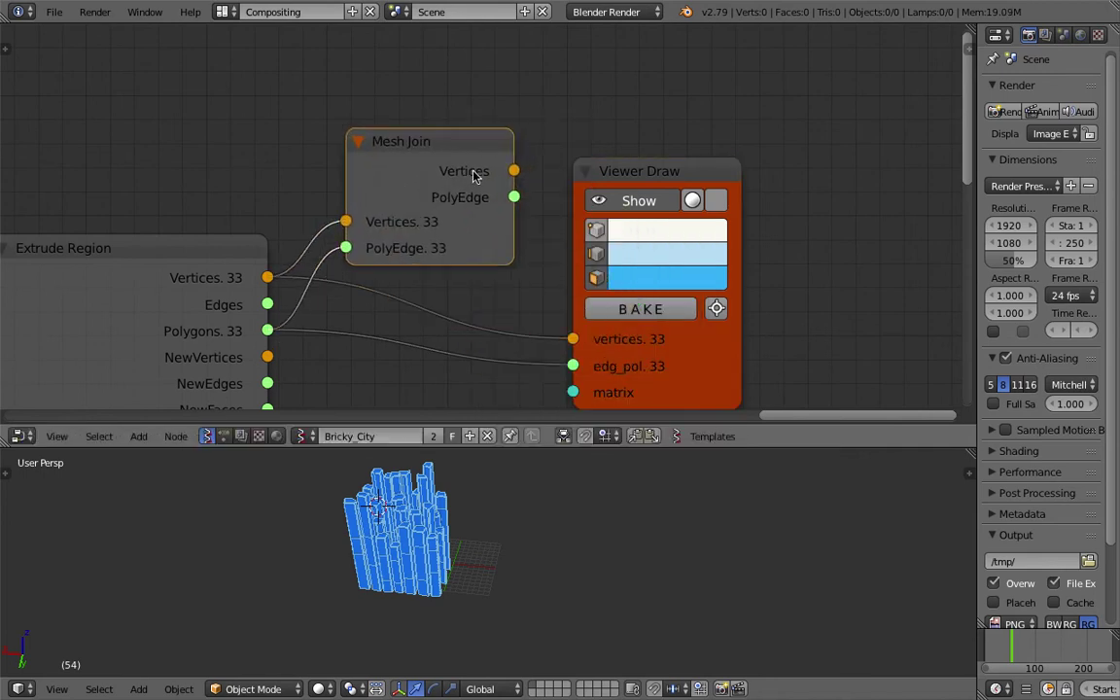
{"action": "left_click_drag", "start_coordinate": [514, 171], "coordinate": [559, 293]}
{"action": "left_click_drag", "start_coordinate": [577, 346], "coordinate": [573, 340]}
{"action": "left_click_drag", "start_coordinate": [513, 196], "coordinate": [573, 365]}
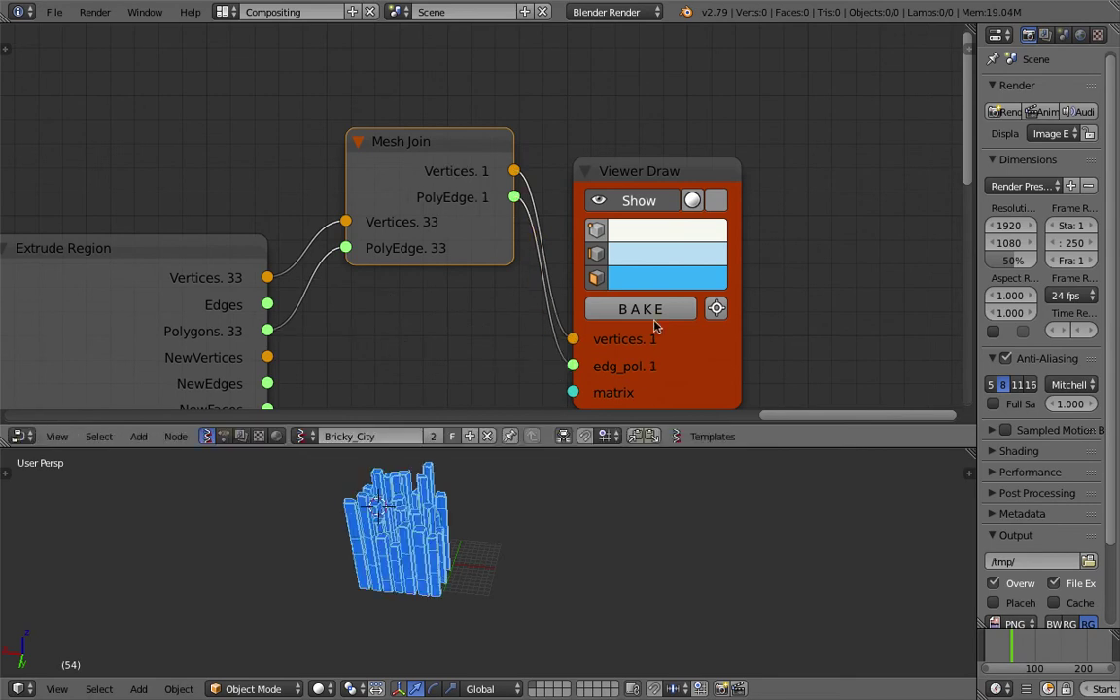
Step: Bake the joined towers as one mesh, move and rotate it as a test, and delete it
{"action": "left_click", "coordinate": [640, 518]}
{"action": "key", "text": "r"}
{"action": "key", "text": "r"}
{"action": "left_click", "coordinate": [637, 555]}
{"action": "key", "text": "x"}
{"action": "left_click", "coordinate": [630, 554]}
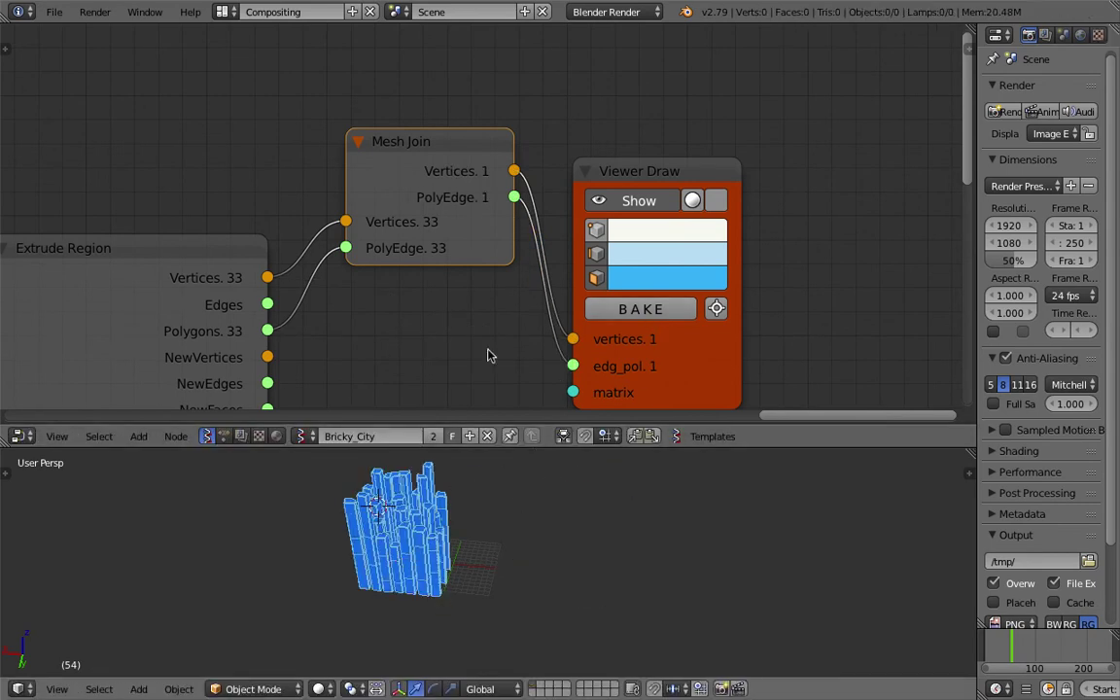
Step: Set the Vector Noise node's Seed to 146 in the NOISE frame and check the towers from another side
{"action": "scroll", "coordinate": [435, 288], "scroll_direction": "down", "scroll_amount": 8}
{"action": "middle_click_drag", "start_coordinate": [212, 225], "coordinate": [505, 183]}
{"action": "middle_click_drag", "start_coordinate": [248, 184], "coordinate": [574, 153]}
{"action": "mouse_move", "coordinate": [214, 155]}
{"action": "middle_mouse_down"}
{"action": "mouse_move", "coordinate": [538, 124]}
{"action": "mouse_move", "coordinate": [714, 85]}
{"action": "middle_mouse_up"}
{"action": "middle_click_drag", "start_coordinate": [402, 135], "coordinate": [661, 193]}
{"action": "scroll", "coordinate": [439, 174], "scroll_direction": "up", "scroll_amount": 3}
{"action": "left_click_drag", "start_coordinate": [513, 153], "coordinate": [547, 153]}
{"action": "middle_click_drag", "start_coordinate": [527, 544], "coordinate": [502, 476]}
{"action": "scroll", "coordinate": [498, 476], "scroll_direction": "up", "scroll_amount": 3}
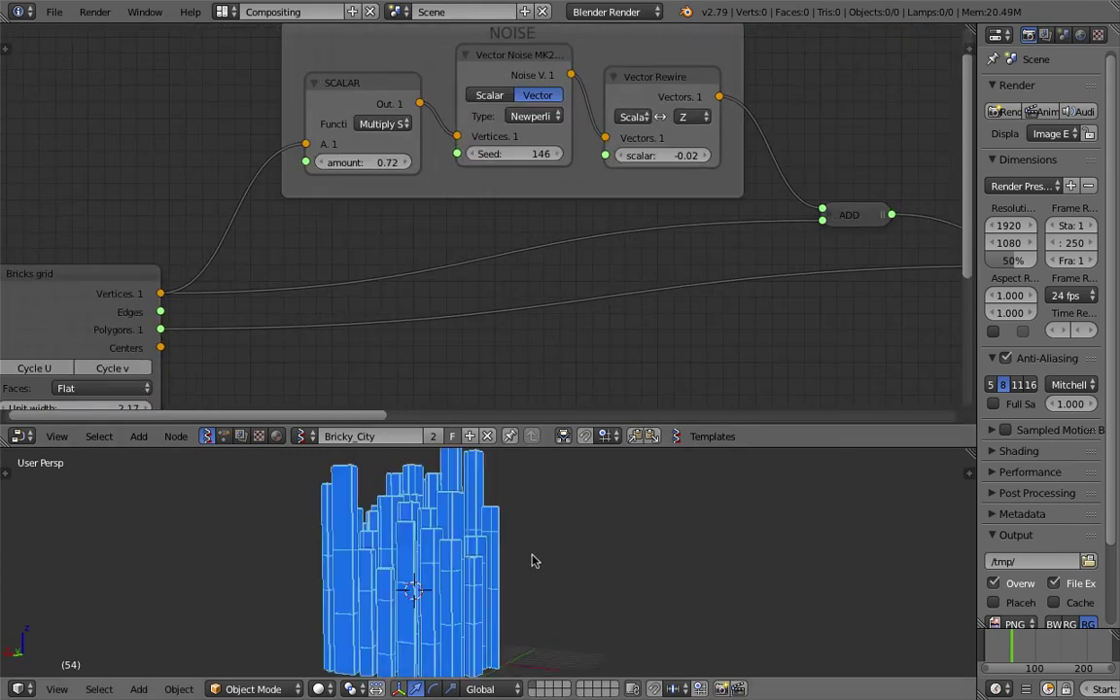
{"action": "middle_click_drag", "start_coordinate": [532, 560], "coordinate": [467, 556]}
Step: Set the Bricks grid's Random U to 0.33, Random V to 1.56 and Seed to 29
{"action": "middle_click_drag", "start_coordinate": [436, 350], "coordinate": [685, 176]}
{"action": "scroll", "coordinate": [460, 235], "scroll_direction": "up", "scroll_amount": 2}
{"action": "middle_click_drag", "start_coordinate": [507, 601], "coordinate": [486, 670]}
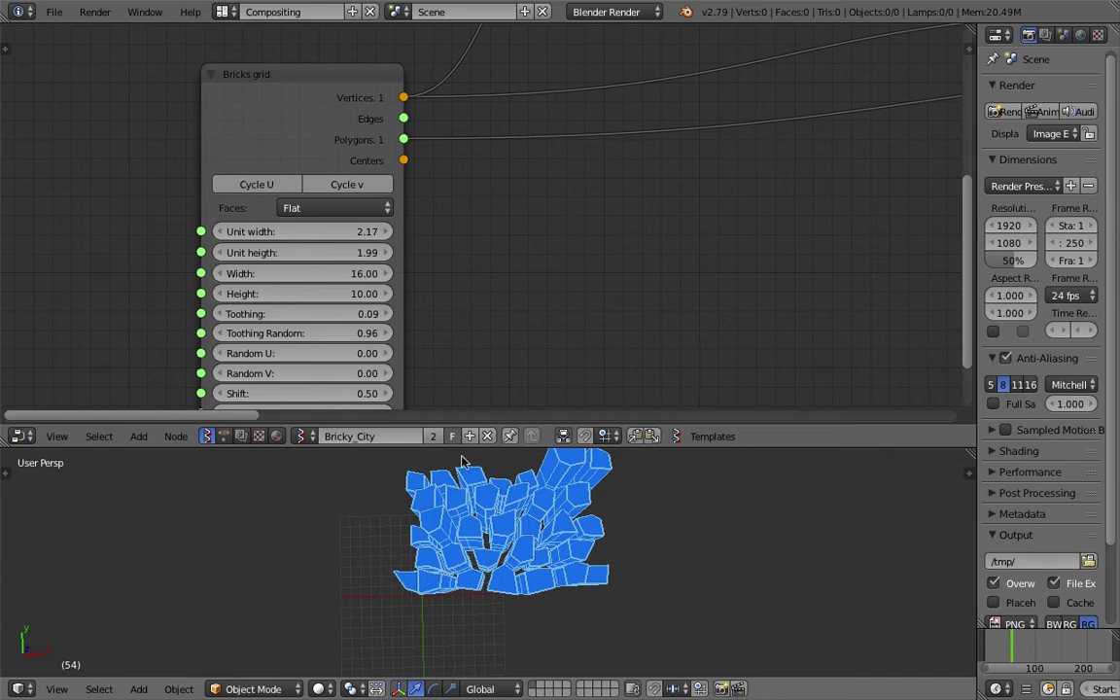
{"action": "middle_click_drag", "start_coordinate": [478, 371], "coordinate": [505, 295]}
{"action": "scroll", "coordinate": [491, 296], "scroll_direction": "up", "scroll_amount": 2}
{"action": "left_click_drag", "start_coordinate": [373, 289], "coordinate": [497, 309]}
{"action": "left_click_drag", "start_coordinate": [335, 357], "coordinate": [364, 356]}
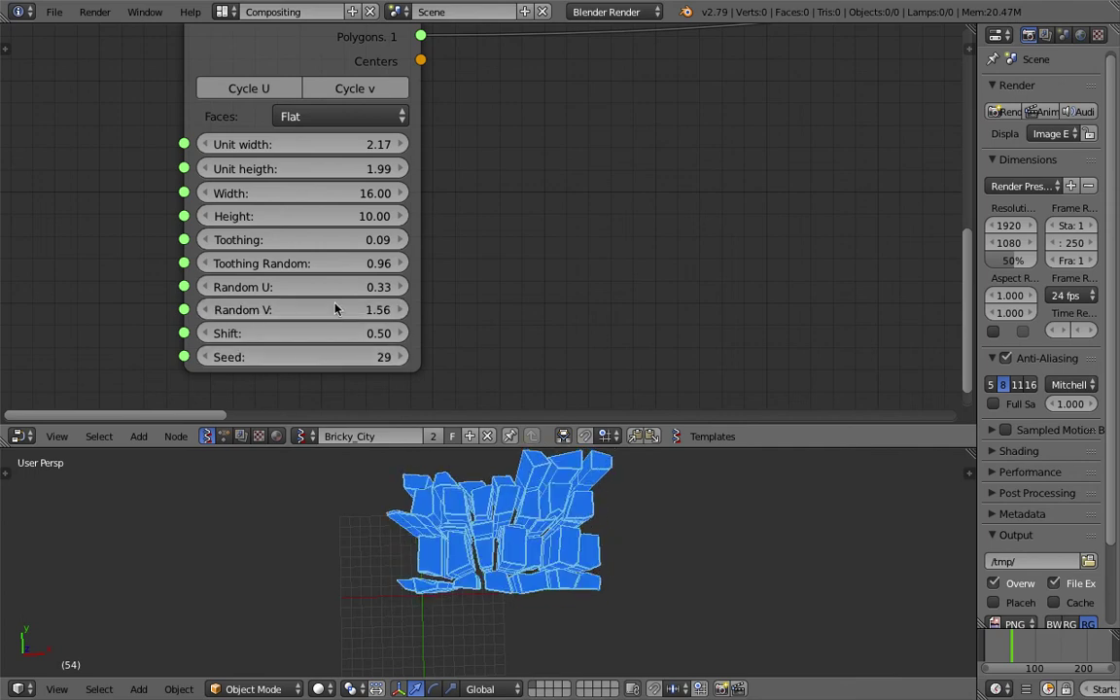
Step: Set the Bricks grid's Toothing Random to 0.30, Height to 10.57 and Width to 13.96
{"action": "middle_click_drag", "start_coordinate": [494, 289], "coordinate": [471, 269]}
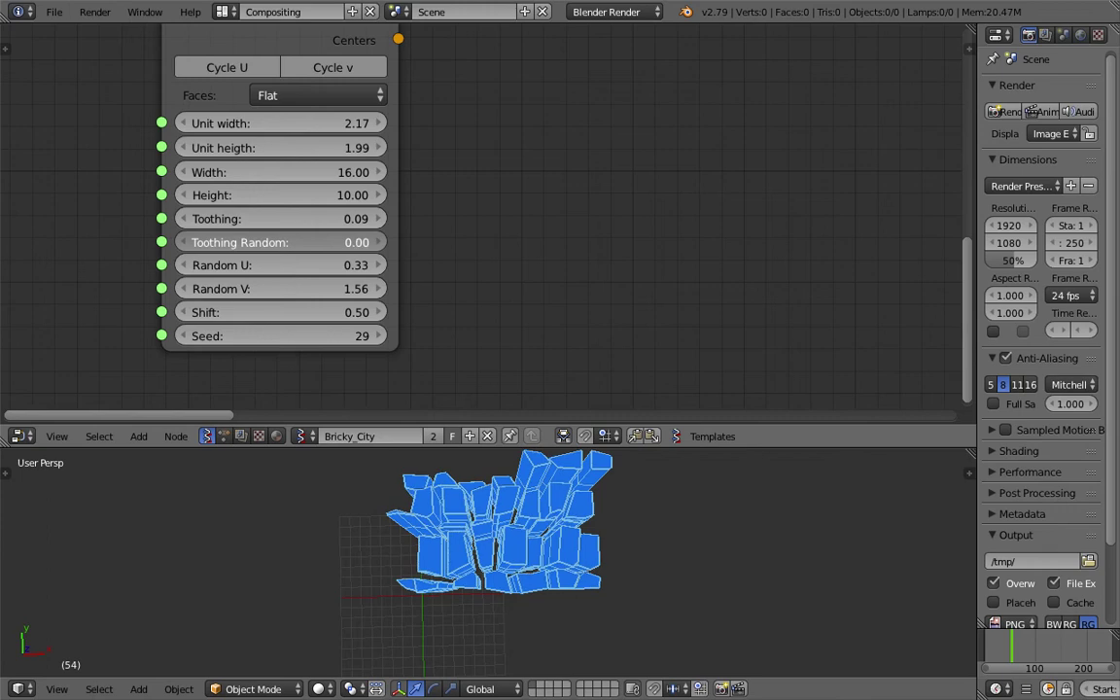
{"action": "left_click_drag", "start_coordinate": [331, 242], "coordinate": [337, 242]}
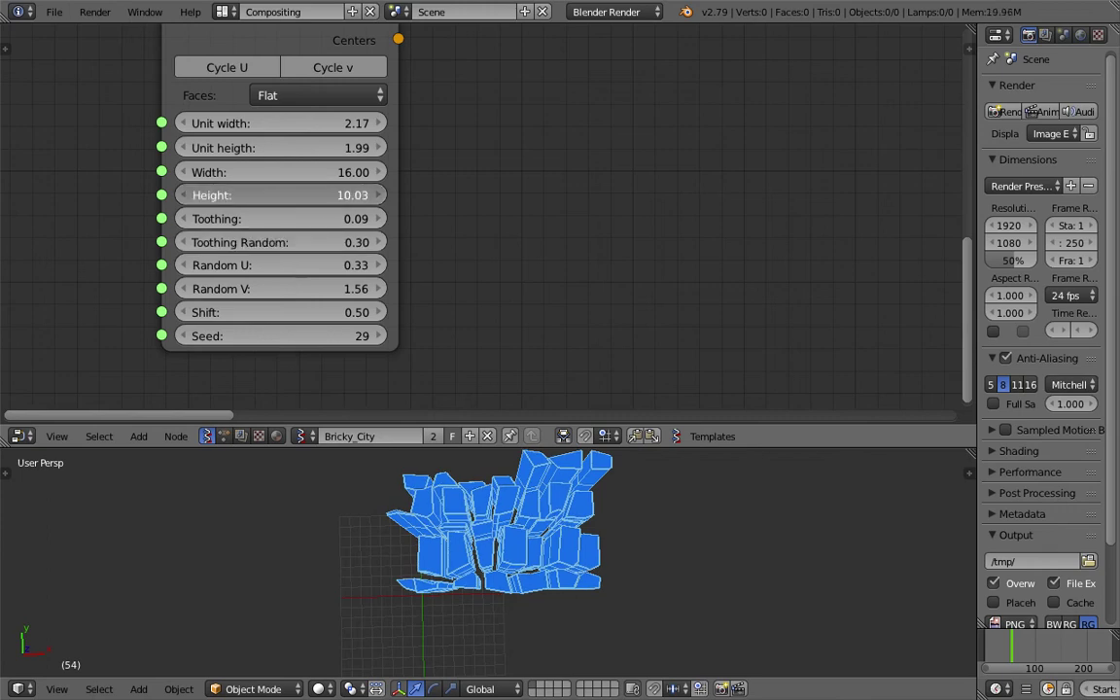
{"action": "left_click_drag", "start_coordinate": [337, 196], "coordinate": [337, 196]}
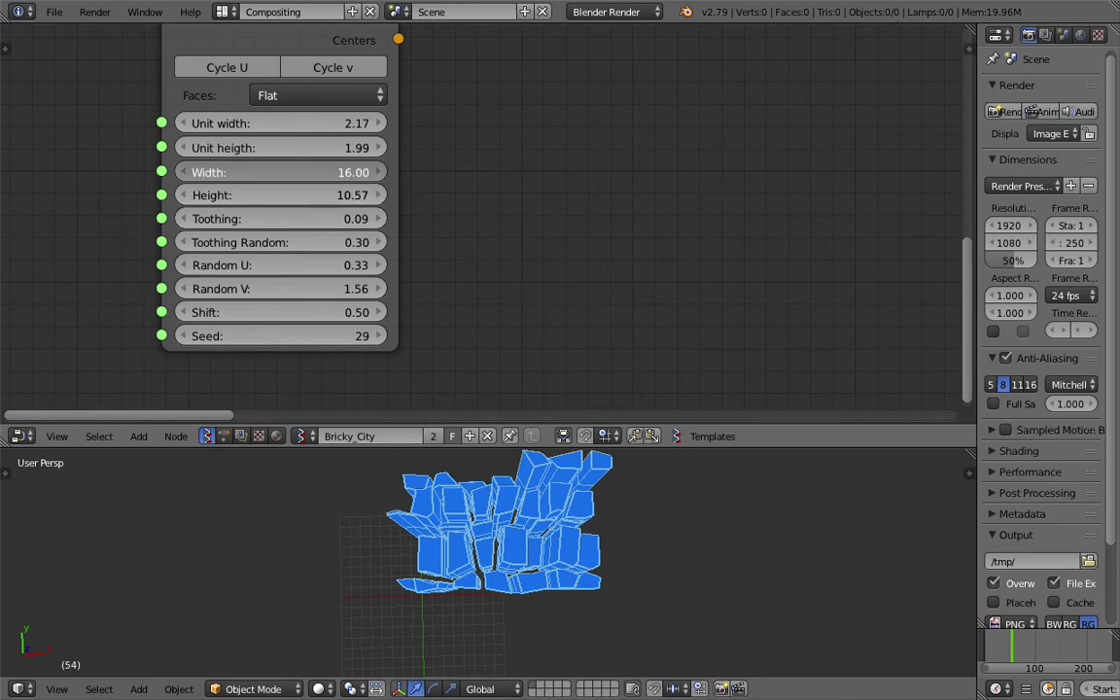
{"action": "left_click_drag", "start_coordinate": [324, 172], "coordinate": [304, 172]}
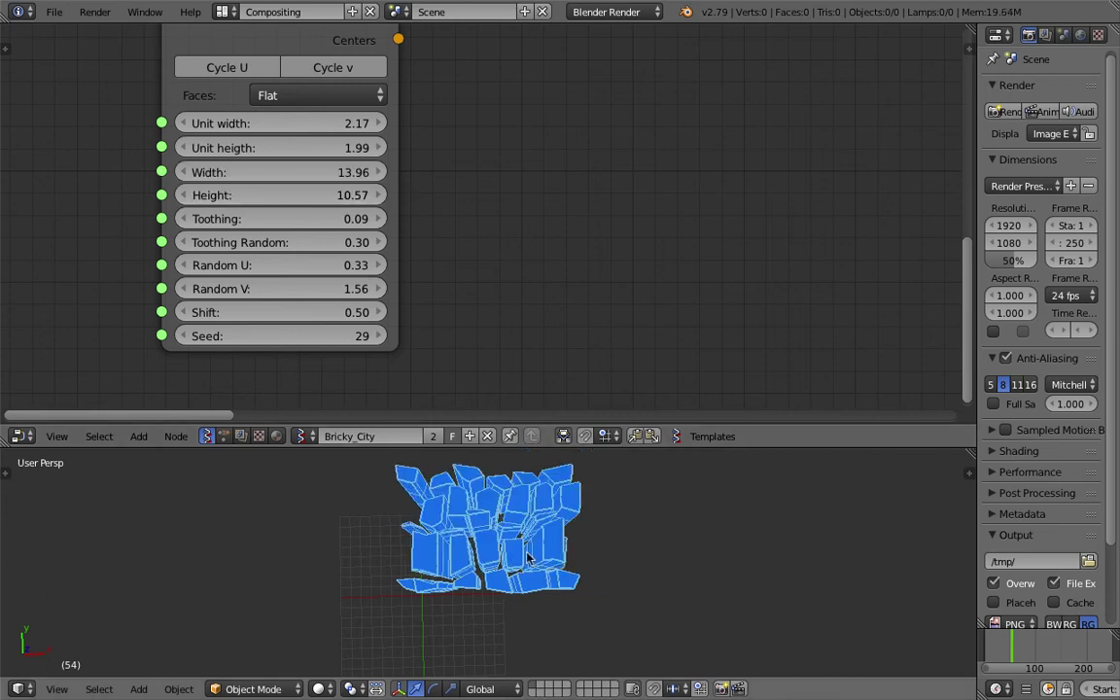
Step: Save the adjusted Bricks grid settings over the existing blend file
{"action": "key", "text": "ctrl+s"}
{"action": "middle_click_drag", "start_coordinate": [530, 555], "coordinate": [509, 440]}
{"action": "left_click", "coordinate": [630, 474]}
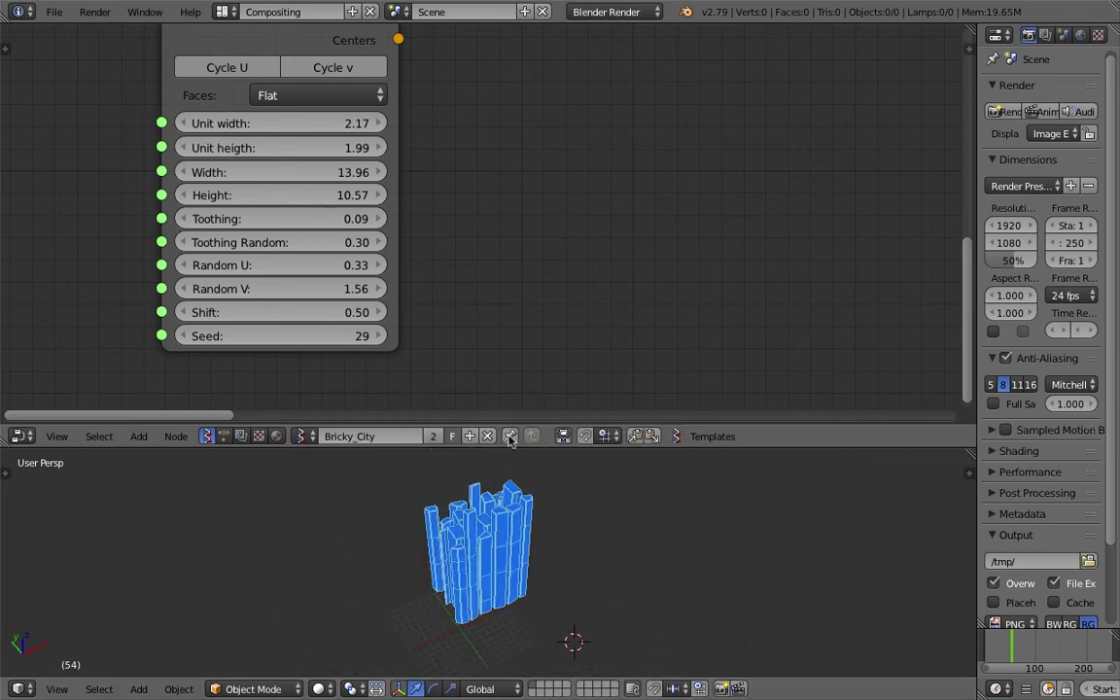
Step: Move the Bricks grid node well away from the NOISE frame to open up space for its links
{"action": "scroll", "coordinate": [420, 216], "scroll_direction": "down", "scroll_amount": 2}
{"action": "middle_click_drag", "start_coordinate": [390, 163], "coordinate": [428, 269]}
{"action": "middle_click_drag", "start_coordinate": [380, 210], "coordinate": [384, 229]}
{"action": "left_click_drag", "start_coordinate": [347, 146], "coordinate": [265, 105]}
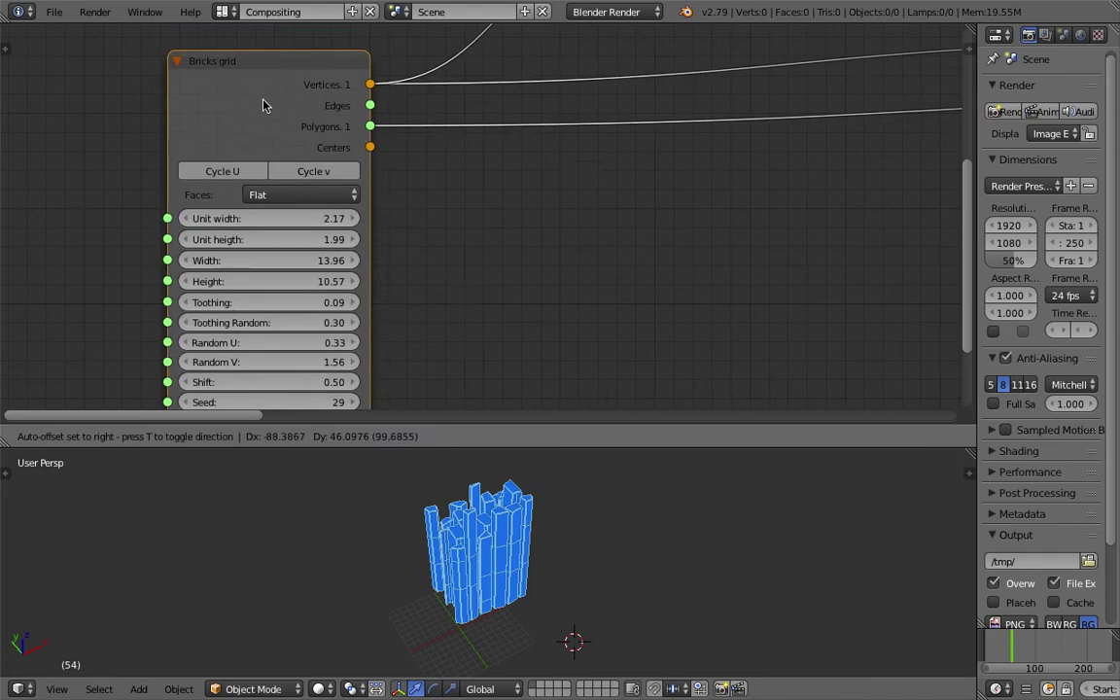
{"action": "scroll", "coordinate": [307, 147], "scroll_direction": "down", "scroll_amount": 1}
{"action": "middle_click_drag", "start_coordinate": [307, 147], "coordinate": [287, 177]}
{"action": "left_click_drag", "start_coordinate": [267, 122], "coordinate": [192, 118]}
{"action": "scroll", "coordinate": [329, 144], "scroll_direction": "down", "scroll_amount": 3}
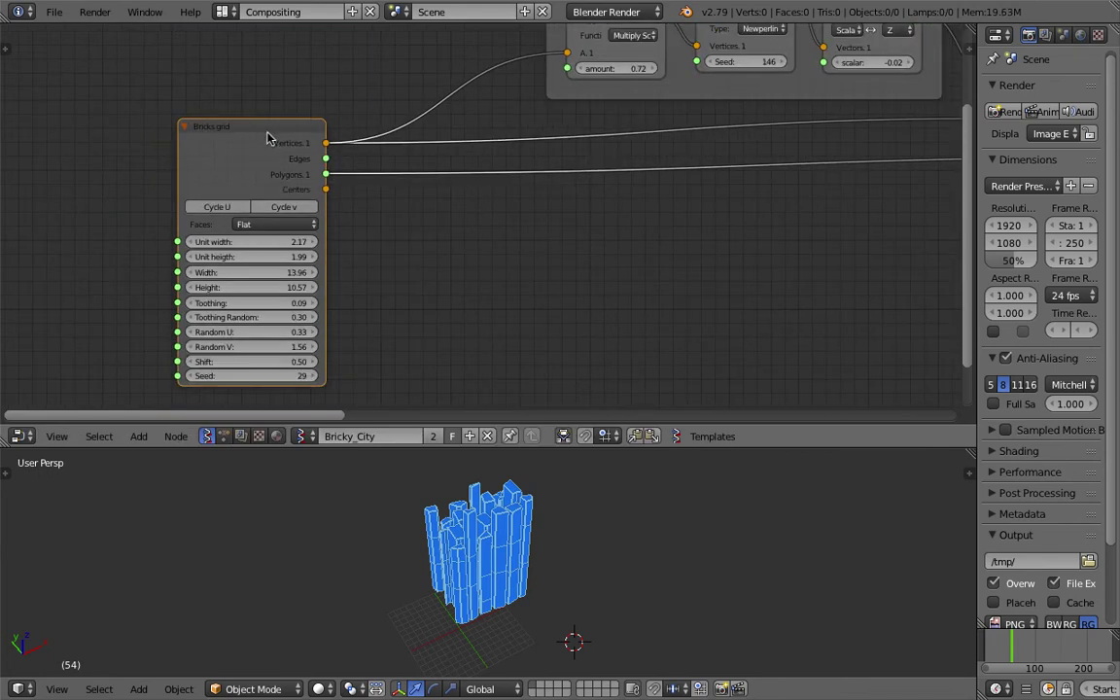
{"action": "left_click_drag", "start_coordinate": [266, 132], "coordinate": [206, 124]}
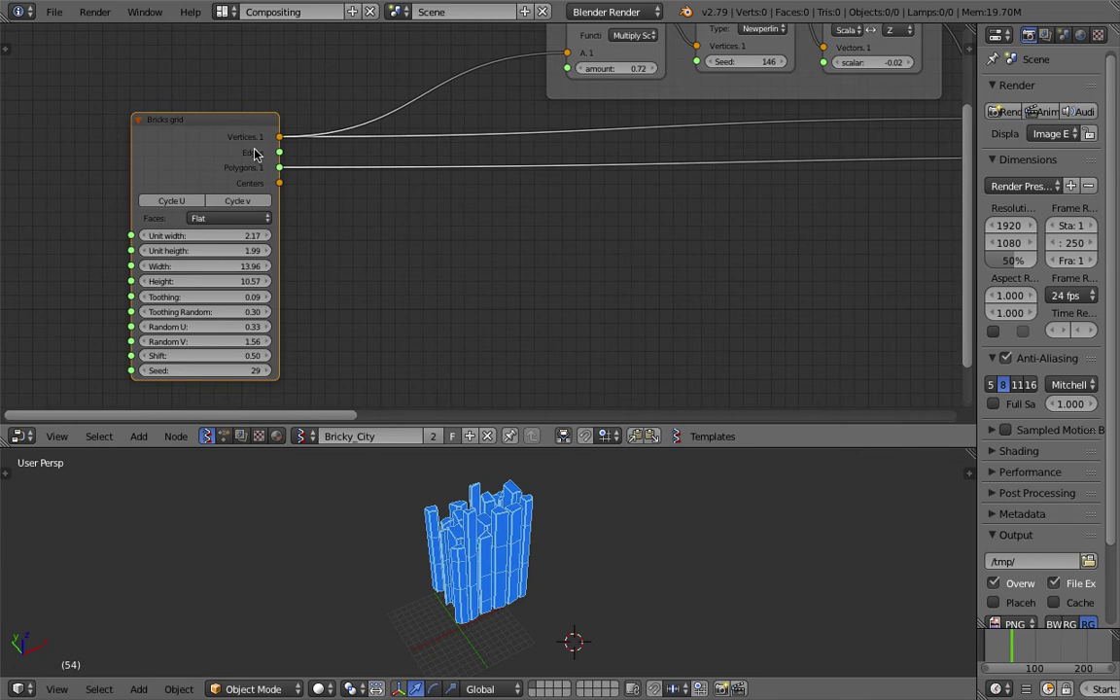
Step: View the towers up close from the side and save the new node layout over the existing blend file
{"action": "middle_click_drag", "start_coordinate": [499, 554], "coordinate": [395, 618]}
{"action": "key", "text": "ctrl+s"}
{"action": "left_click", "coordinate": [435, 589]}
{"action": "mouse_move", "coordinate": [482, 615]}
{"action": "middle_mouse_down"}
{"action": "mouse_move", "coordinate": [554, 510]}
{"action": "mouse_move", "coordinate": [703, 468]}
{"action": "mouse_move", "coordinate": [548, 477]}
{"action": "mouse_move", "coordinate": [522, 564]}
{"action": "mouse_move", "coordinate": [591, 521]}
{"action": "mouse_move", "coordinate": [478, 591]}
{"action": "middle_mouse_up"}
{"action": "scroll", "coordinate": [522, 563], "scroll_direction": "up", "scroll_amount": 2}
{"action": "key", "text": "ctrl+s"}
{"action": "left_click", "coordinate": [478, 591]}
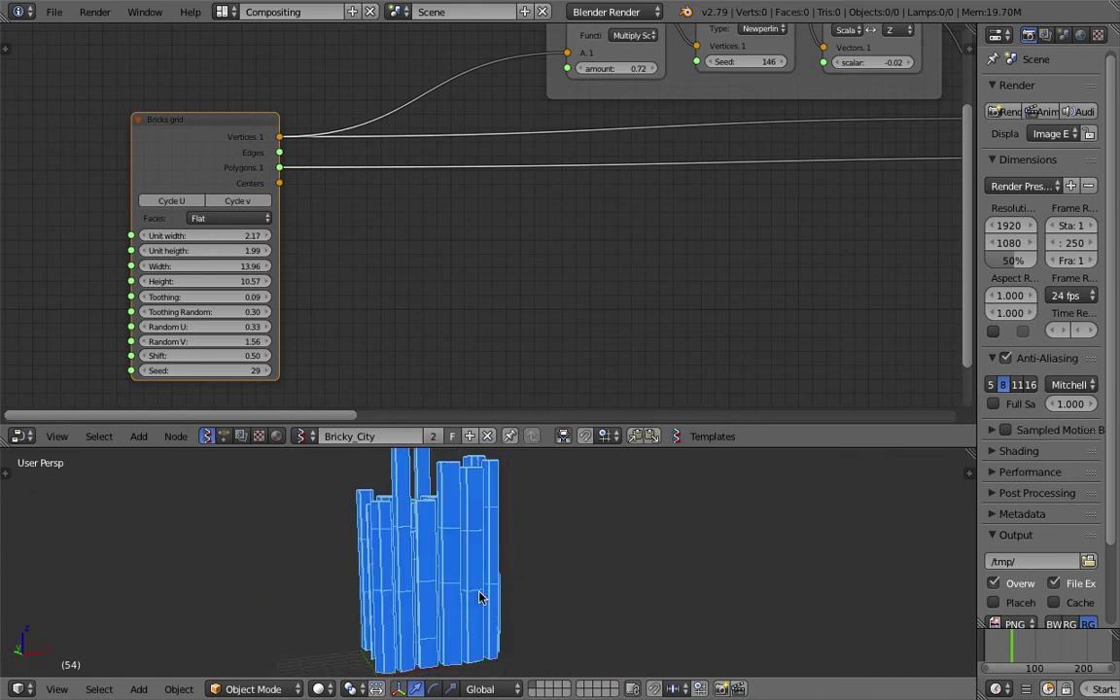
Step: Move the Bricks grid node still farther from the NOISE frame, lengthening its output links
{"action": "middle_click_drag", "start_coordinate": [310, 213], "coordinate": [339, 202]}
{"action": "left_click_drag", "start_coordinate": [264, 123], "coordinate": [172, 145]}
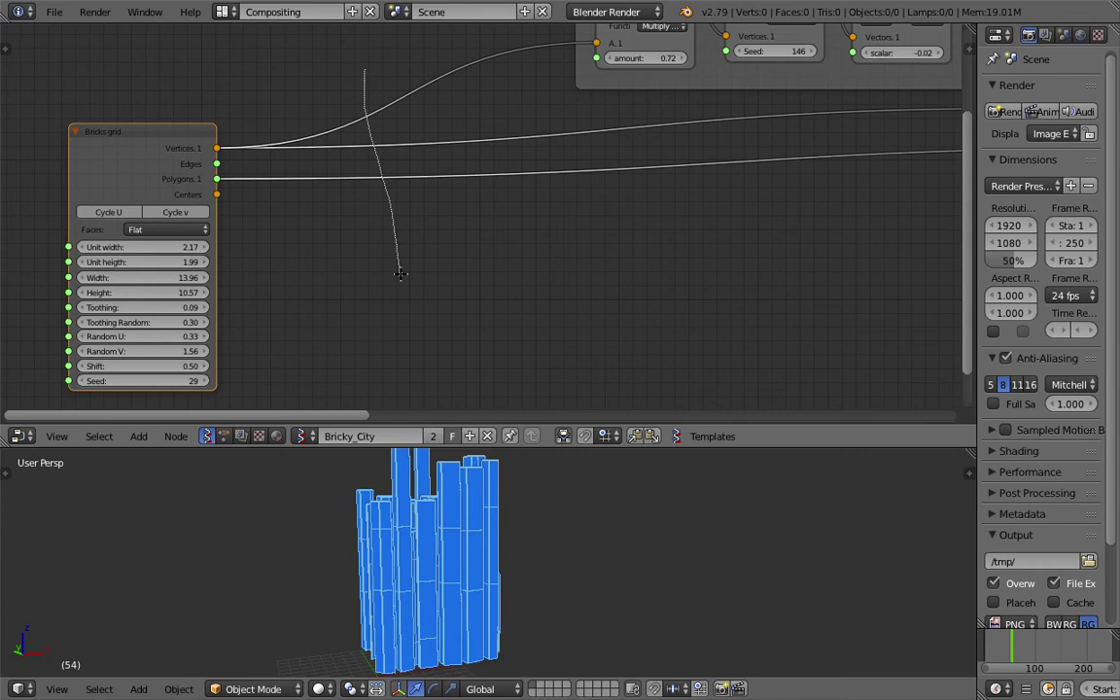
Step: Insert reroute points on the Bricks grid's Vertices and Polygons links and shift the node slightly away from them
{"action": "right_click_drag", "start_coordinate": [400, 274], "coordinate": [400, 274], "text": "shift"}
{"action": "left_click_drag", "start_coordinate": [201, 142], "coordinate": [186, 143]}
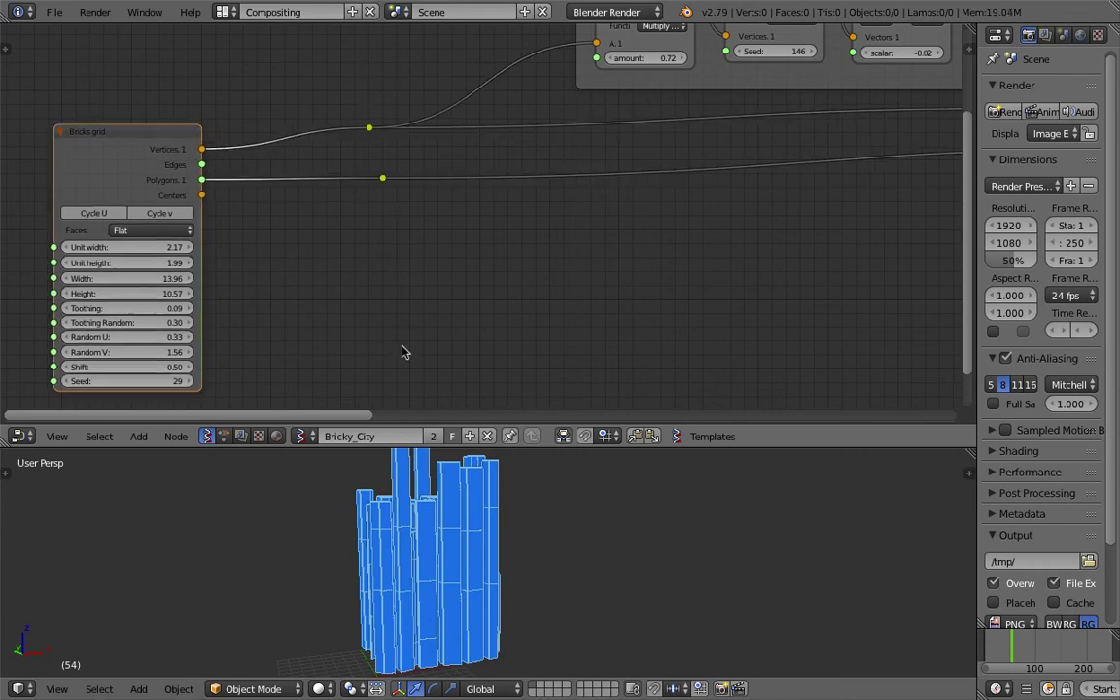
Step: Add a Plane MK2 node beside Bricks grid and link its Vertices and Polygons to the two reroute points
{"action": "key", "text": "shift+a"}
{"action": "left_click", "coordinate": [301, 243]}
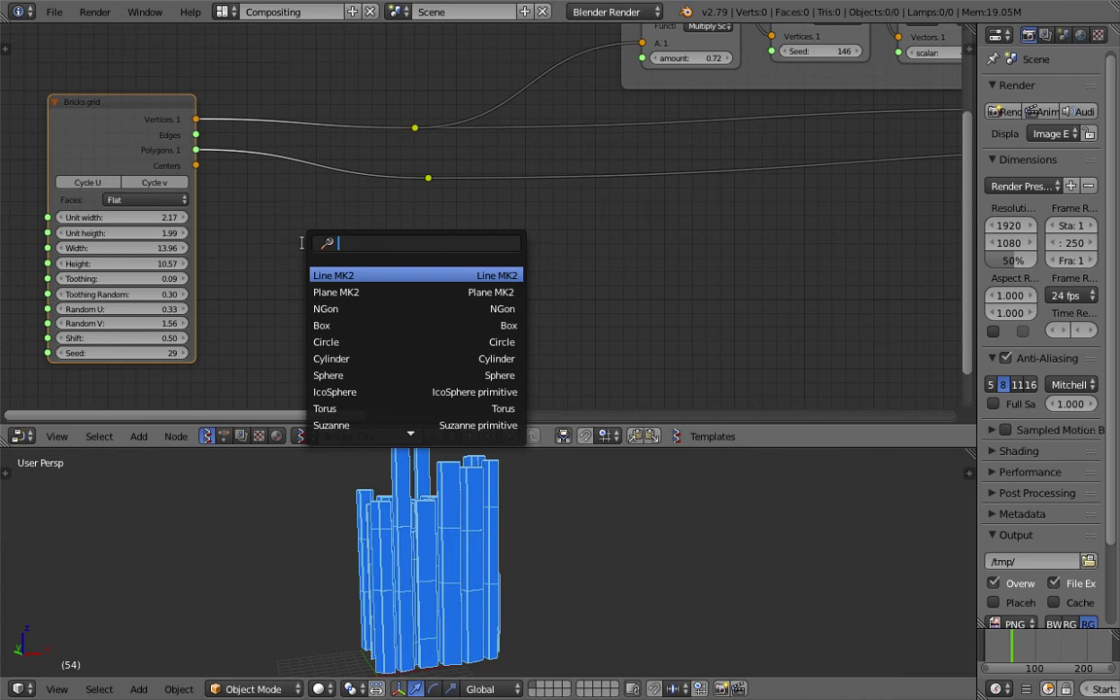
{"action": "type", "text": "plane"}
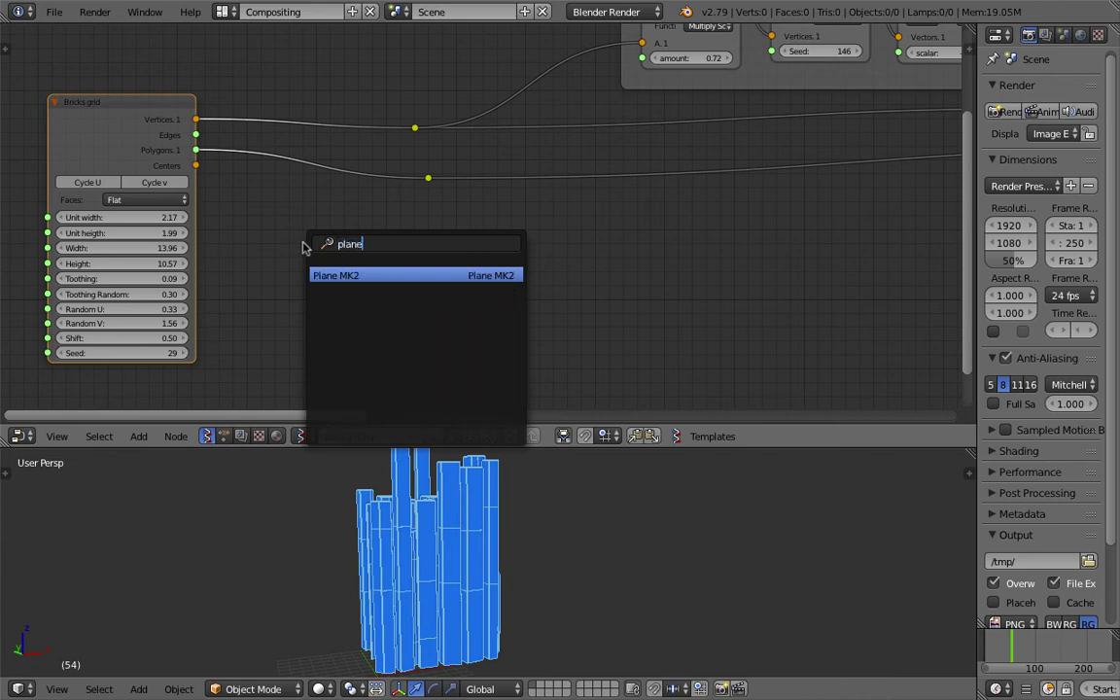
{"action": "key", "text": "Return"}
{"action": "left_click", "coordinate": [247, 198]}
{"action": "left_click_drag", "start_coordinate": [344, 217], "coordinate": [372, 181]}
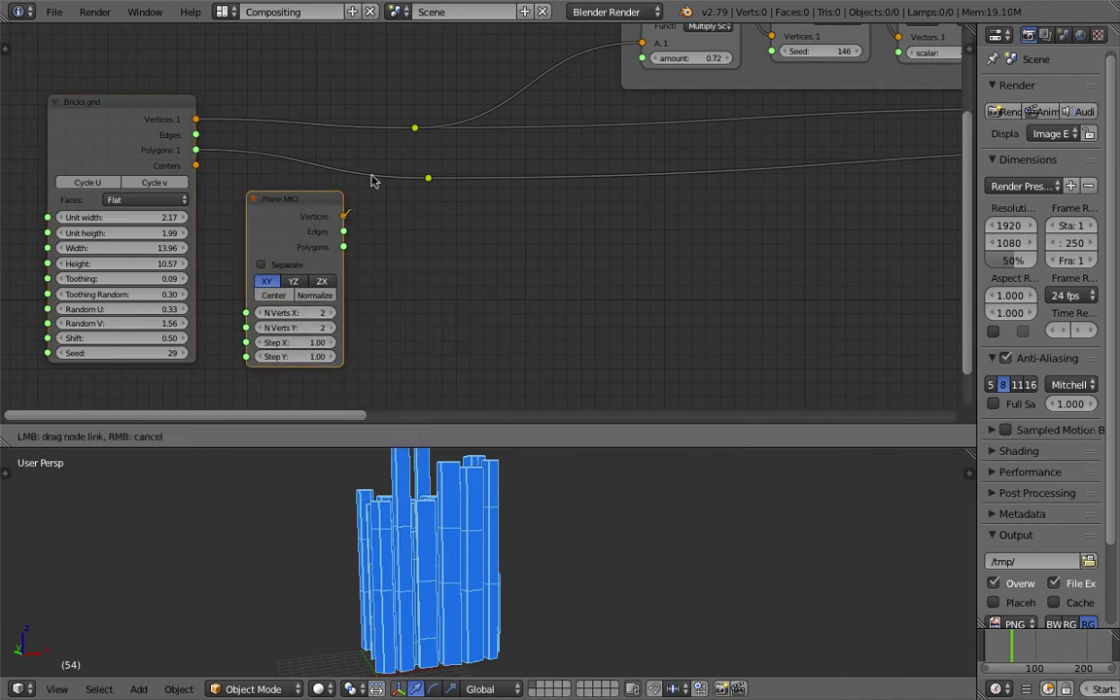
{"action": "left_click_drag", "start_coordinate": [415, 134], "coordinate": [414, 129]}
{"action": "left_click_drag", "start_coordinate": [344, 246], "coordinate": [428, 177]}
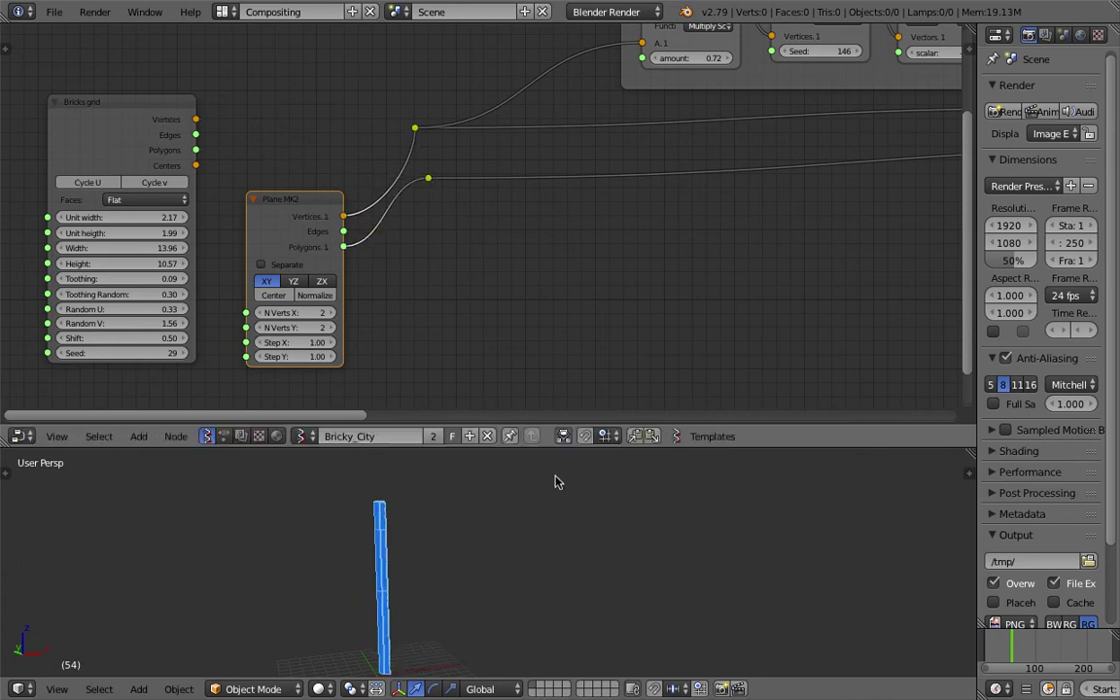
Step: Set the Plane MK2 node's N Verts X to 15 and N Verts Y to 14
{"action": "middle_click_drag", "start_coordinate": [503, 588], "coordinate": [560, 557], "text": "shift"}
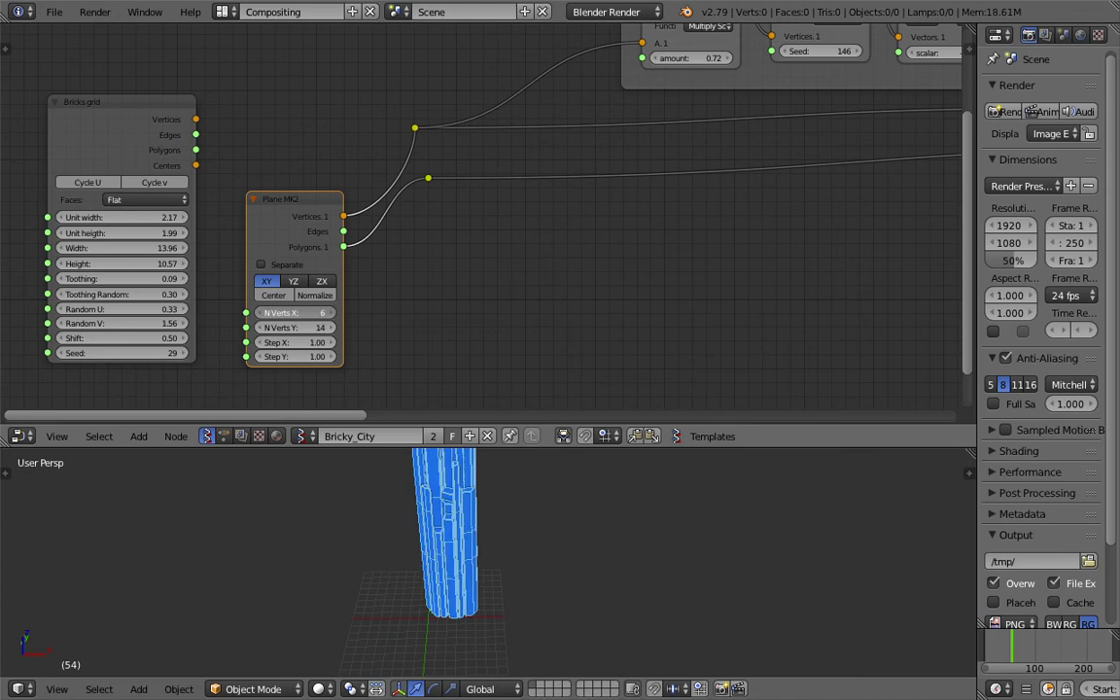
{"action": "left_click_drag", "start_coordinate": [326, 357], "coordinate": [369, 377]}
{"action": "middle_click_drag", "start_coordinate": [495, 583], "coordinate": [439, 628], "text": "shift"}
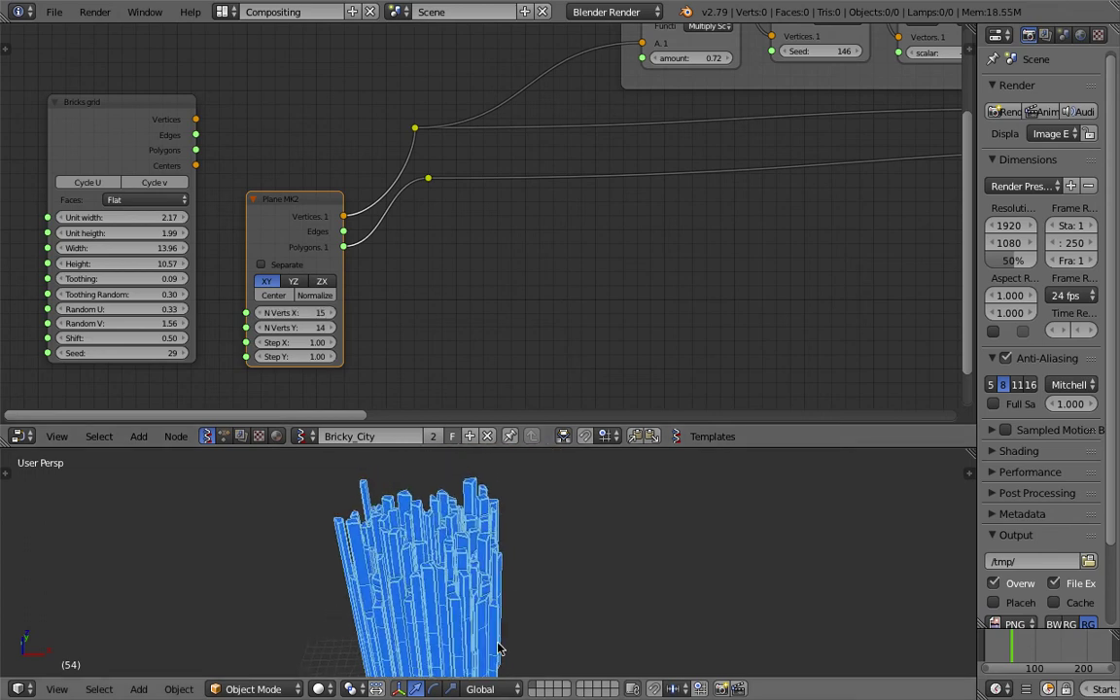
{"action": "middle_click_drag", "start_coordinate": [499, 652], "coordinate": [517, 532]}
{"action": "scroll", "coordinate": [525, 537], "scroll_direction": "up", "scroll_amount": 3}
{"action": "scroll", "coordinate": [532, 538], "scroll_direction": "down", "scroll_amount": 3}
{"action": "scroll", "coordinate": [311, 209], "scroll_direction": "up", "scroll_amount": 2}
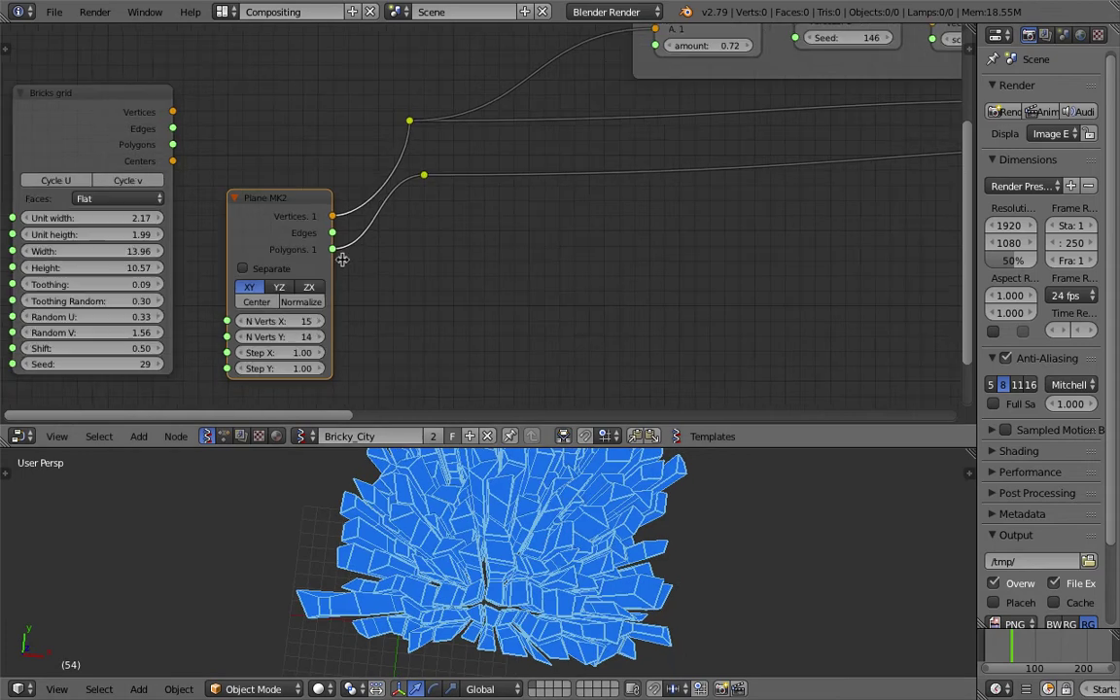
Step: Reposition the Plane MK2 node and, in the NOISE frame, set the seed to 205, the rewire scalar to 0.00 and the multiply amount to 1.20
{"action": "mouse_move", "coordinate": [267, 214]}
{"action": "left_mouse_down"}
{"action": "mouse_move", "coordinate": [237, 170]}
{"action": "mouse_move", "coordinate": [249, 201]}
{"action": "left_mouse_up"}
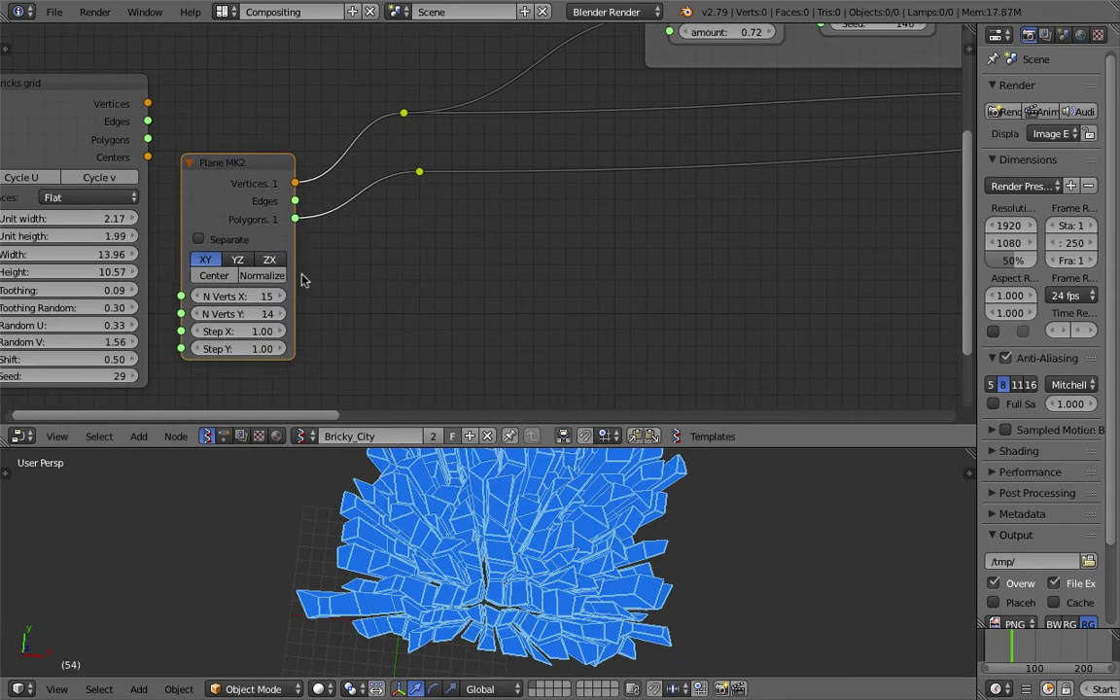
{"action": "middle_click_drag", "start_coordinate": [457, 506], "coordinate": [529, 559]}
{"action": "middle_click_drag", "start_coordinate": [525, 291], "coordinate": [316, 403]}
{"action": "middle_click_drag", "start_coordinate": [691, 171], "coordinate": [630, 202]}
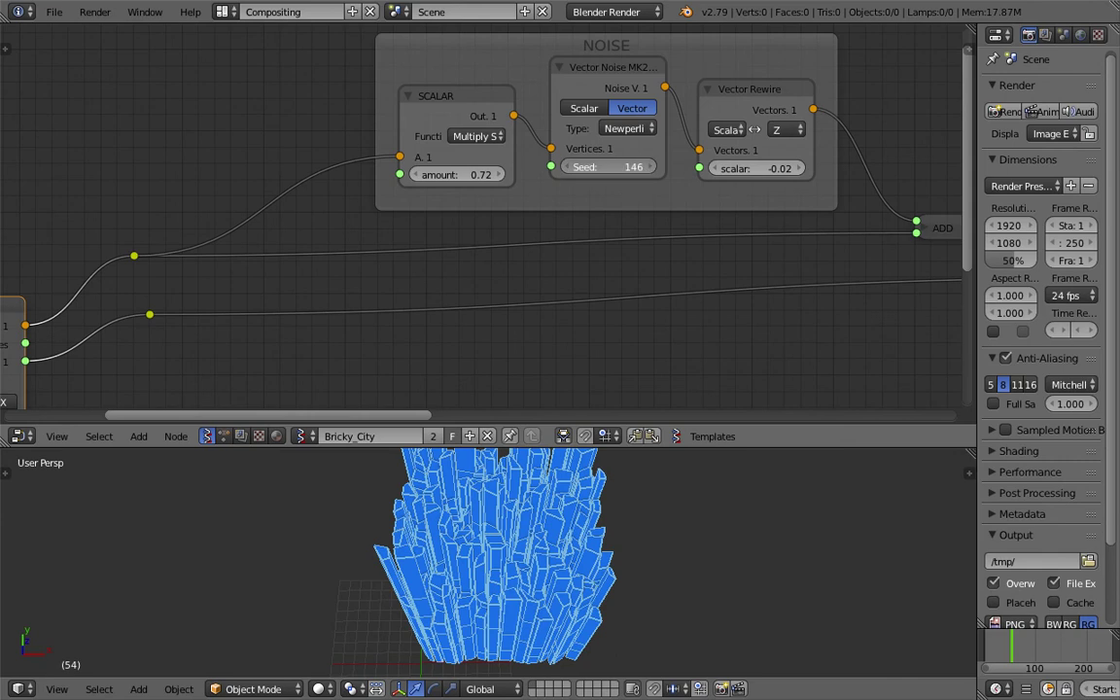
{"action": "left_click", "coordinate": [651, 167]}
{"action": "left_click_drag", "start_coordinate": [754, 130], "coordinate": [738, 178]}
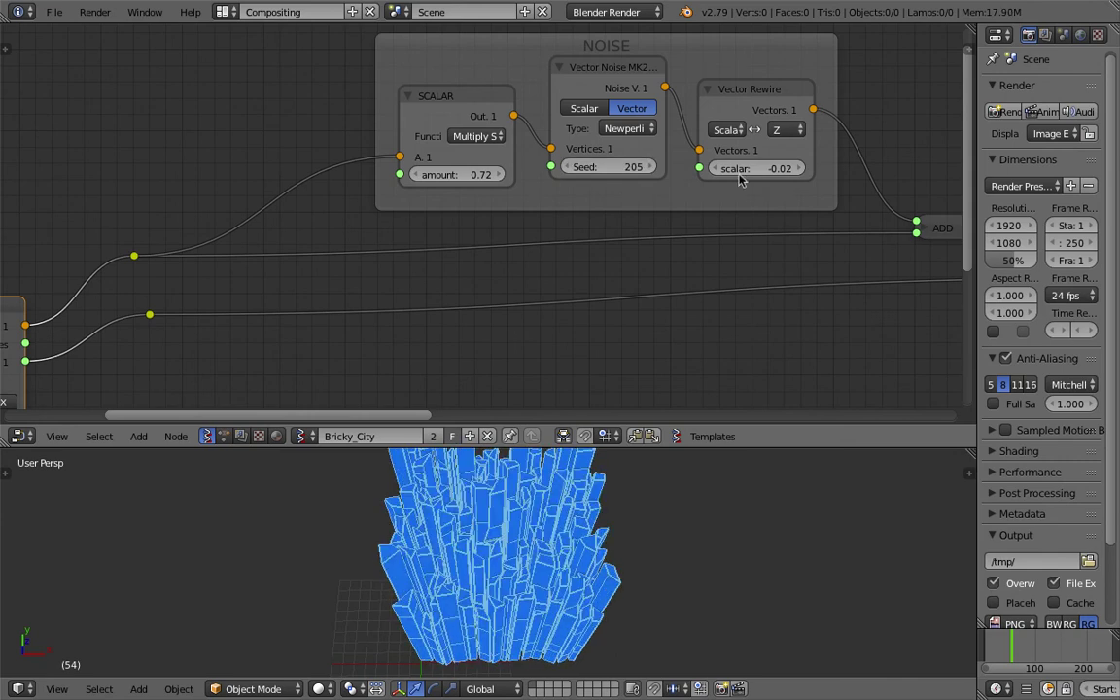
{"action": "key", "text": "Return"}
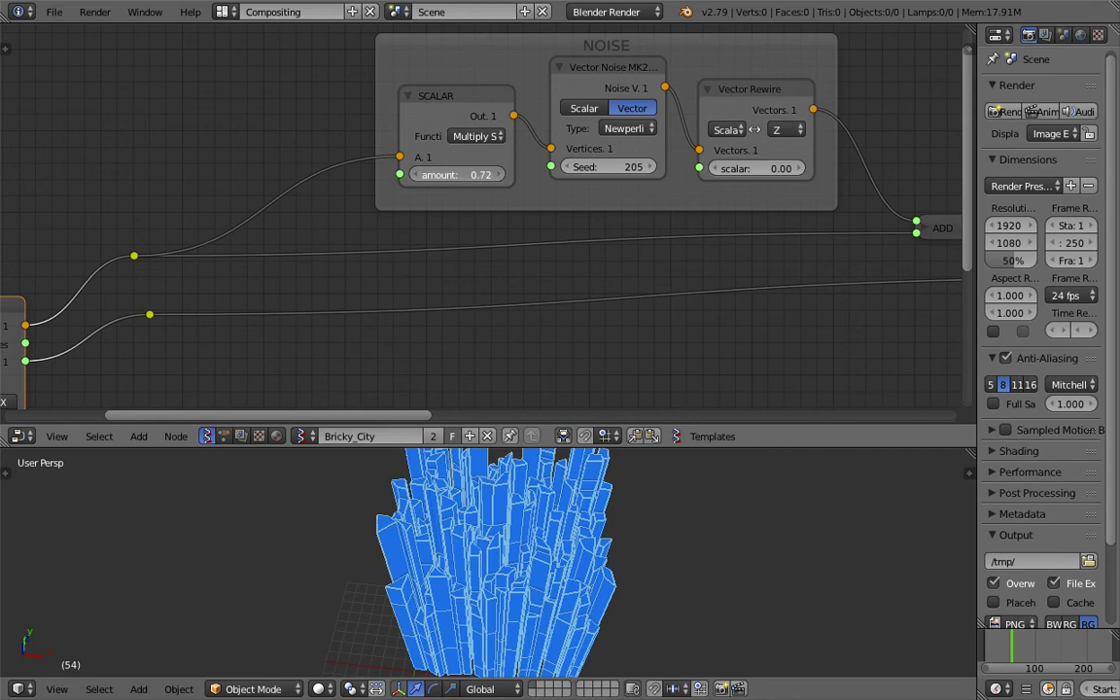
{"action": "left_click_drag", "start_coordinate": [457, 175], "coordinate": [505, 175]}
{"action": "scroll", "coordinate": [498, 505], "scroll_direction": "down", "scroll_amount": 2}
{"action": "middle_click_drag", "start_coordinate": [498, 505], "coordinate": [590, 433]}
{"action": "middle_click_drag", "start_coordinate": [435, 294], "coordinate": [343, 284]}
{"action": "scroll", "coordinate": [343, 284], "scroll_direction": "down", "scroll_amount": 4}
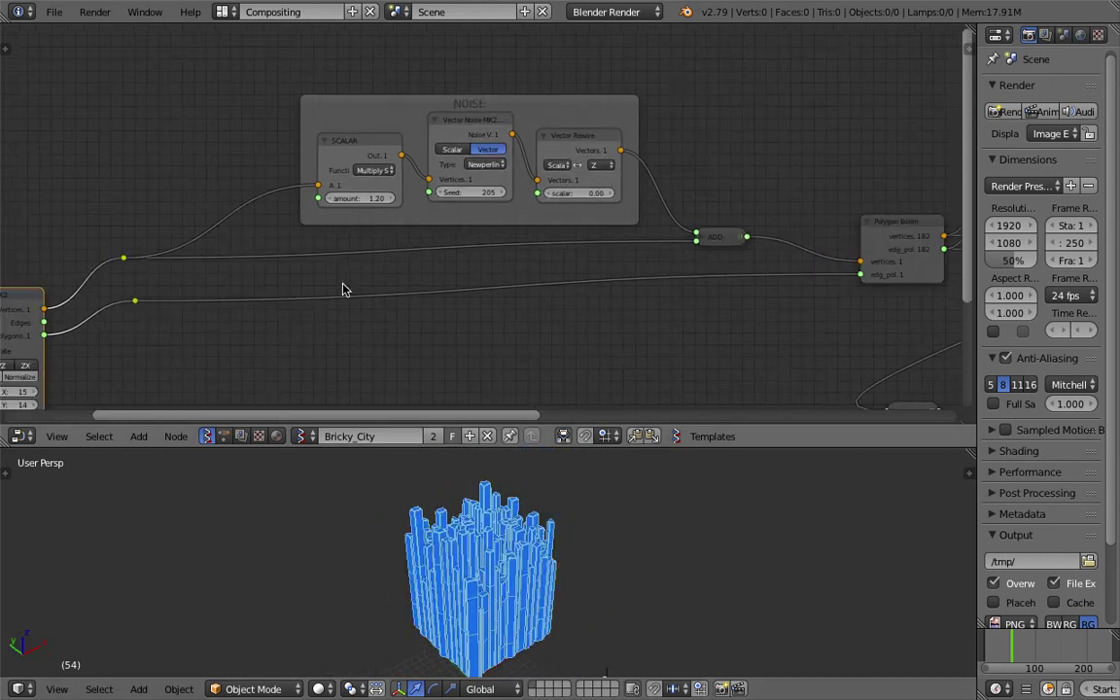
Step: Bake the plane-based towers into a mesh and move the baked object along X beside the preview
{"action": "middle_click_drag", "start_coordinate": [851, 191], "coordinate": [153, 165]}
{"action": "middle_click_drag", "start_coordinate": [875, 283], "coordinate": [308, 187]}
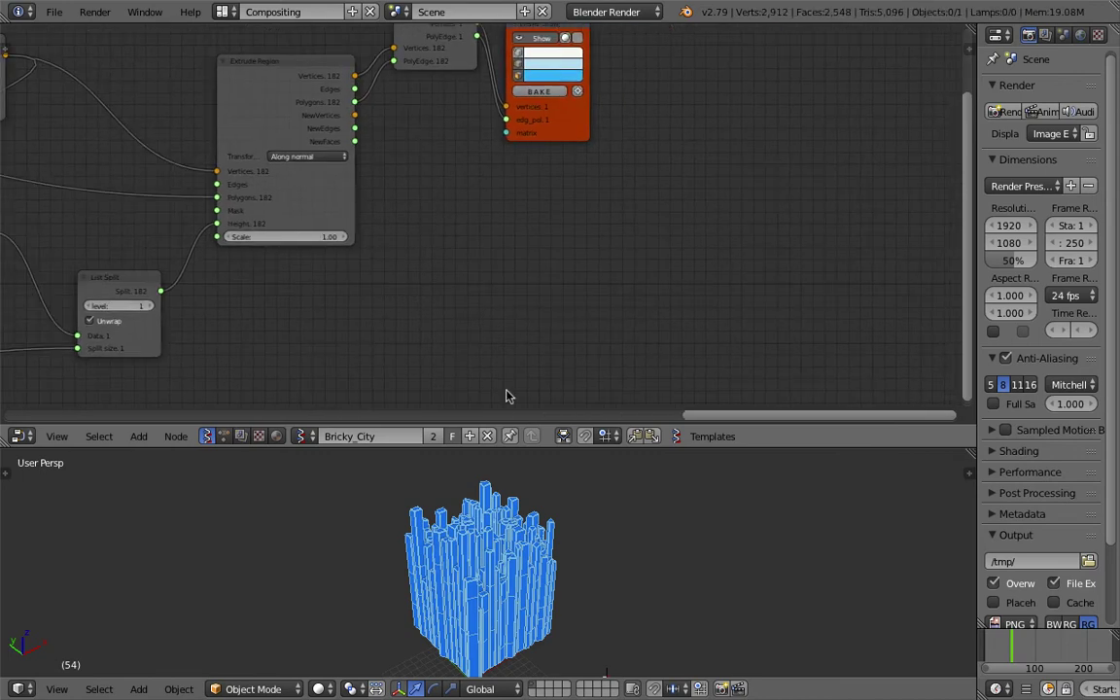
{"action": "right_click", "coordinate": [495, 614]}
{"action": "scroll", "coordinate": [495, 614], "scroll_direction": "down", "scroll_amount": 4}
{"action": "middle_click_drag", "start_coordinate": [494, 614], "coordinate": [466, 605]}
{"action": "key", "text": "g"}
{"action": "key", "text": "x"}
{"action": "left_click", "coordinate": [539, 598]}
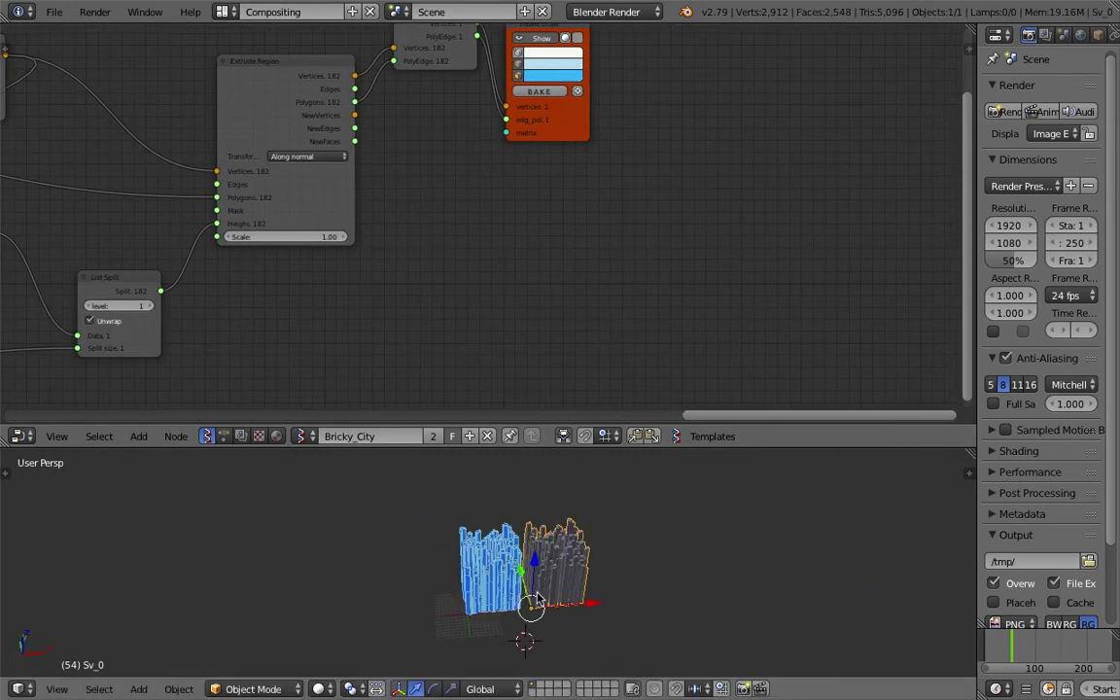
Step: View the baked towers up close and delete the baked object
{"action": "scroll", "coordinate": [483, 565], "scroll_direction": "up", "scroll_amount": 6}
{"action": "middle_click_drag", "start_coordinate": [540, 598], "coordinate": [489, 566]}
{"action": "scroll", "coordinate": [486, 570], "scroll_direction": "down", "scroll_amount": 4}
{"action": "key", "text": "x"}
{"action": "scroll", "coordinate": [306, 283], "scroll_direction": "down", "scroll_amount": 2}
Step: Reconnect the Bricks grid's Vertices and Polygons outputs to the two reroute points in place of the Plane MK2 links
{"action": "middle_click_drag", "start_coordinate": [306, 283], "coordinate": [729, 280]}
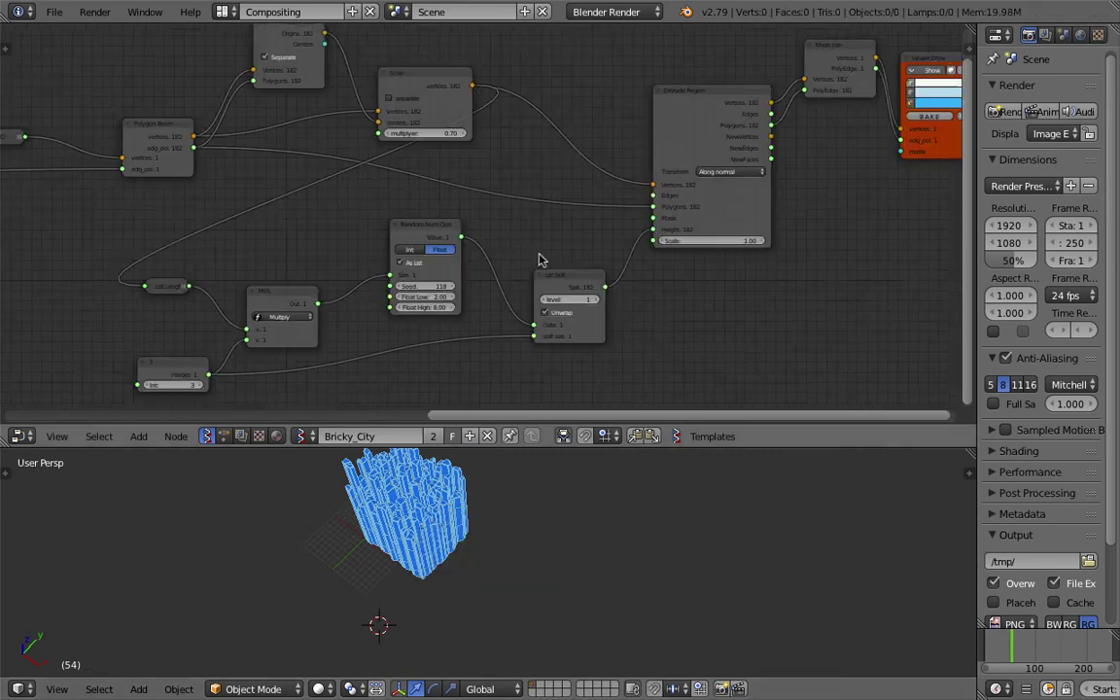
{"action": "middle_click_drag", "start_coordinate": [242, 193], "coordinate": [952, 251]}
{"action": "middle_click_drag", "start_coordinate": [173, 281], "coordinate": [426, 229]}
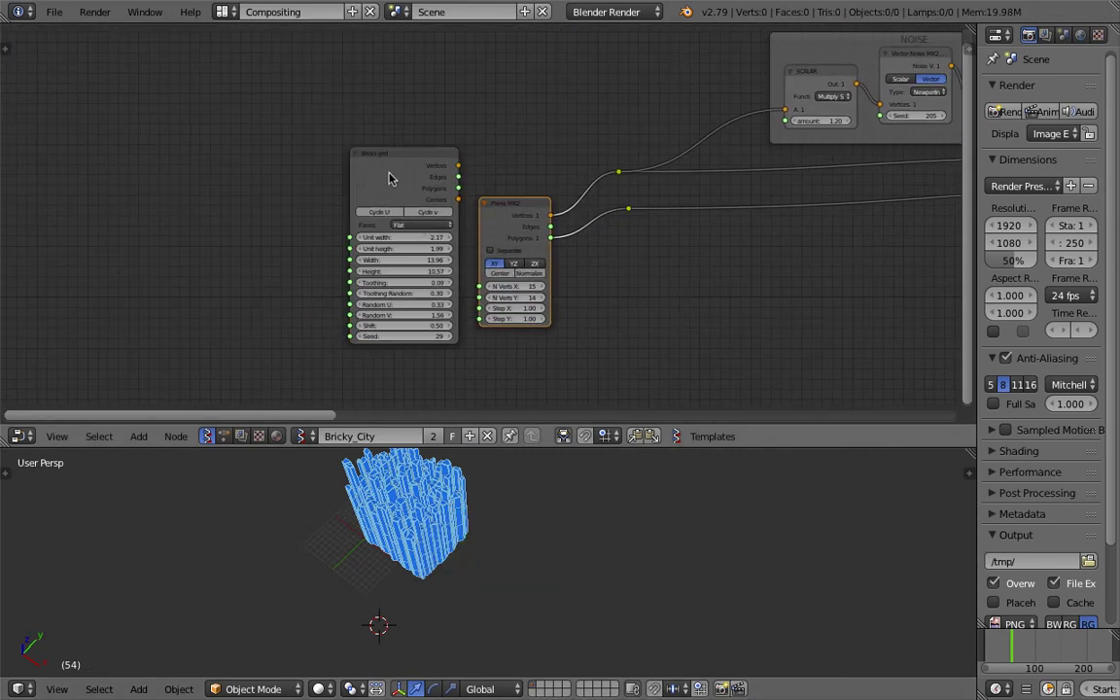
{"action": "scroll", "coordinate": [388, 178], "scroll_direction": "up", "scroll_amount": 3}
{"action": "left_click_drag", "start_coordinate": [373, 177], "coordinate": [657, 242]}
{"action": "left_click_drag", "start_coordinate": [373, 208], "coordinate": [659, 288]}
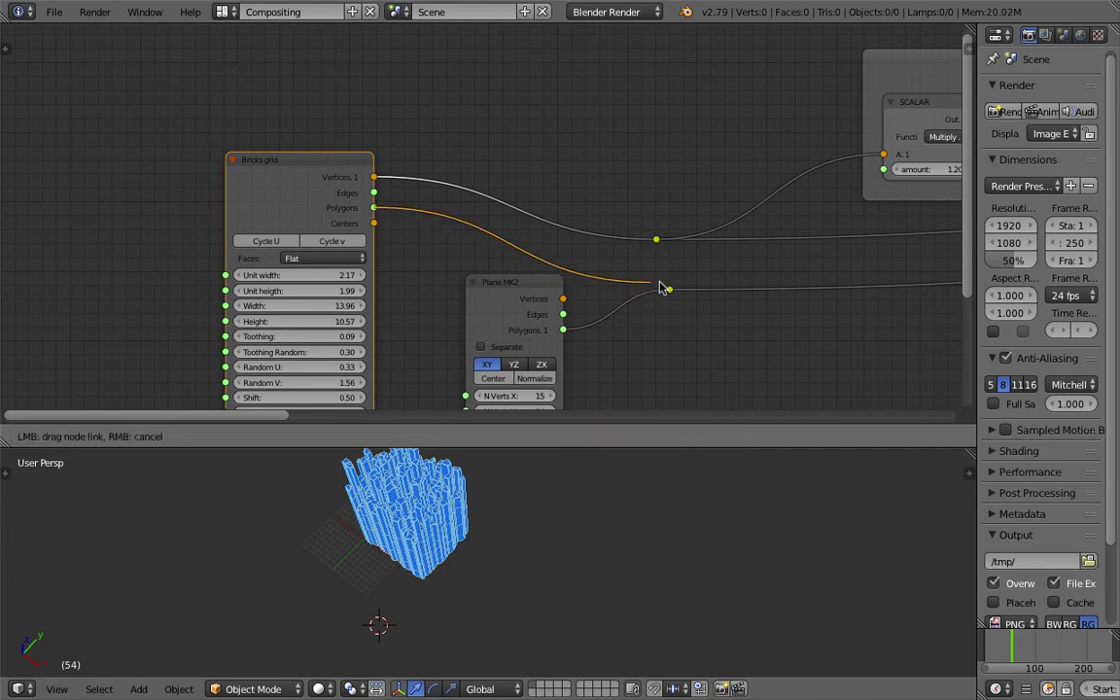
{"action": "left_click_drag", "start_coordinate": [520, 289], "coordinate": [479, 289]}
Step: Examine the brick-based towers and follow the node tree from the grid through to the viewer
{"action": "scroll", "coordinate": [520, 499], "scroll_direction": "up", "scroll_amount": 4}
{"action": "middle_click_drag", "start_coordinate": [417, 528], "coordinate": [515, 544]}
{"action": "scroll", "coordinate": [544, 245], "scroll_direction": "down", "scroll_amount": 3}
{"action": "scroll", "coordinate": [404, 225], "scroll_direction": "down", "scroll_amount": 2}
{"action": "middle_click_drag", "start_coordinate": [378, 204], "coordinate": [265, 218]}
{"action": "left_click", "coordinate": [266, 217]}
{"action": "middle_click_drag", "start_coordinate": [332, 186], "coordinate": [12, 147]}
{"action": "scroll", "coordinate": [504, 245], "scroll_direction": "down", "scroll_amount": 3}
{"action": "middle_click_drag", "start_coordinate": [505, 244], "coordinate": [321, 233]}
{"action": "scroll", "coordinate": [357, 245], "scroll_direction": "down", "scroll_amount": 3}
{"action": "middle_click_drag", "start_coordinate": [450, 245], "coordinate": [182, 252]}
Step: Move the Viewer Draw node farther from Mesh Join and enlarge the node editor area
{"action": "left_click_drag", "start_coordinate": [703, 217], "coordinate": [769, 230]}
{"action": "middle_click_drag", "start_coordinate": [647, 266], "coordinate": [770, 249]}
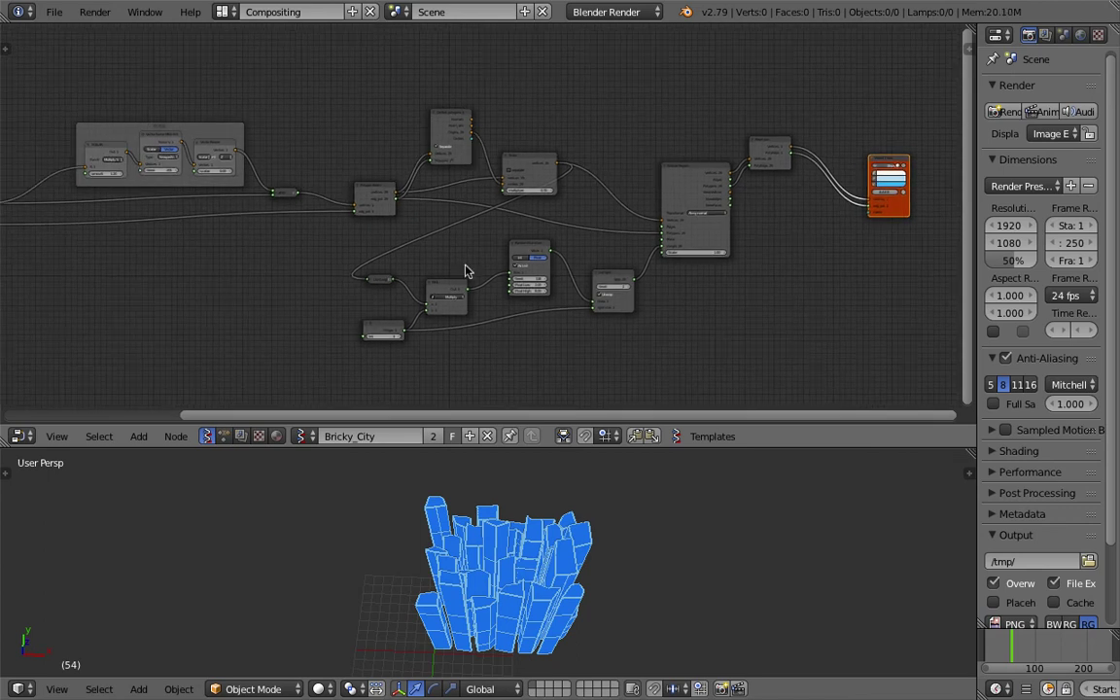
{"action": "scroll", "coordinate": [448, 272], "scroll_direction": "down", "scroll_amount": 3}
{"action": "middle_click_drag", "start_coordinate": [389, 279], "coordinate": [645, 265]}
{"action": "scroll", "coordinate": [275, 250], "scroll_direction": "down", "scroll_amount": 2, "text": "ctrl"}
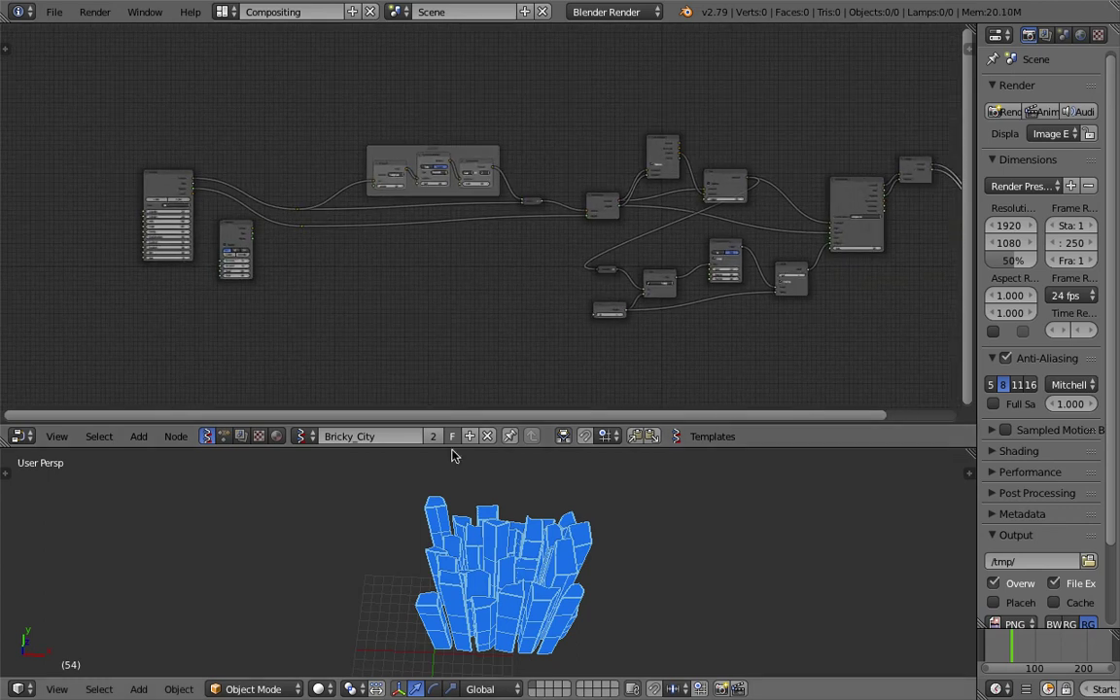
{"action": "left_click_drag", "start_coordinate": [456, 448], "coordinate": [456, 487]}
Step: Delete the Mesh Join node and link Extrude Region's Vertices and Polygons directly to Viewer Draw's vertices and edg_pol inputs
{"action": "scroll", "coordinate": [381, 233], "scroll_direction": "up", "scroll_amount": 5}
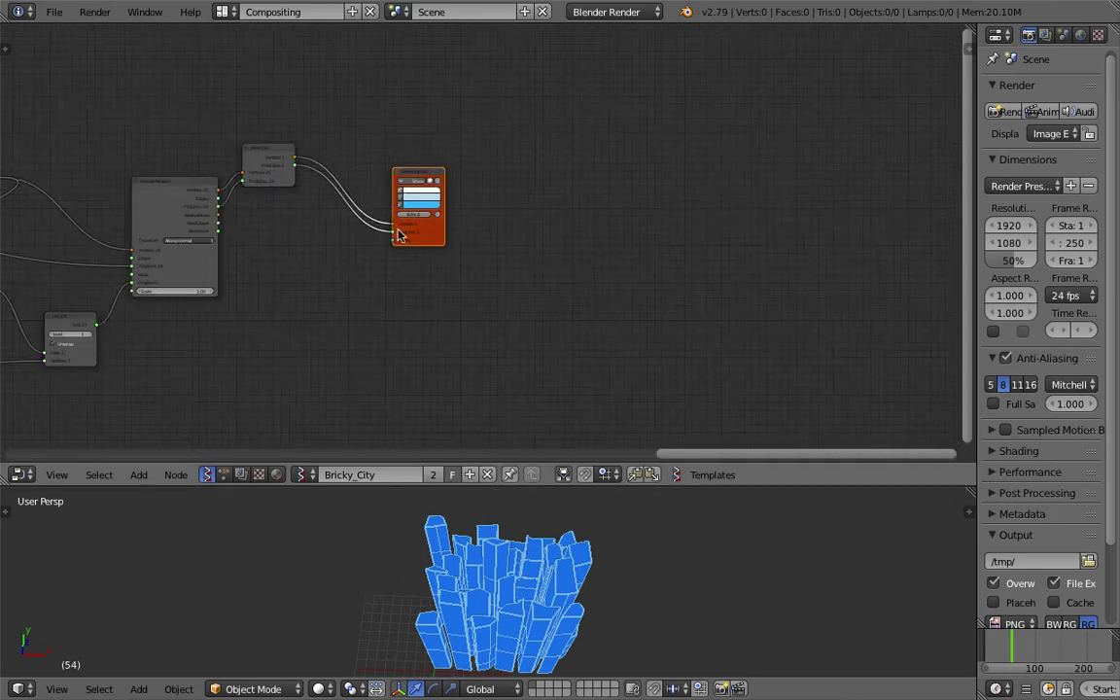
{"action": "scroll", "coordinate": [383, 232], "scroll_direction": "up", "scroll_amount": 5}
{"action": "middle_click_drag", "start_coordinate": [218, 212], "coordinate": [463, 227]}
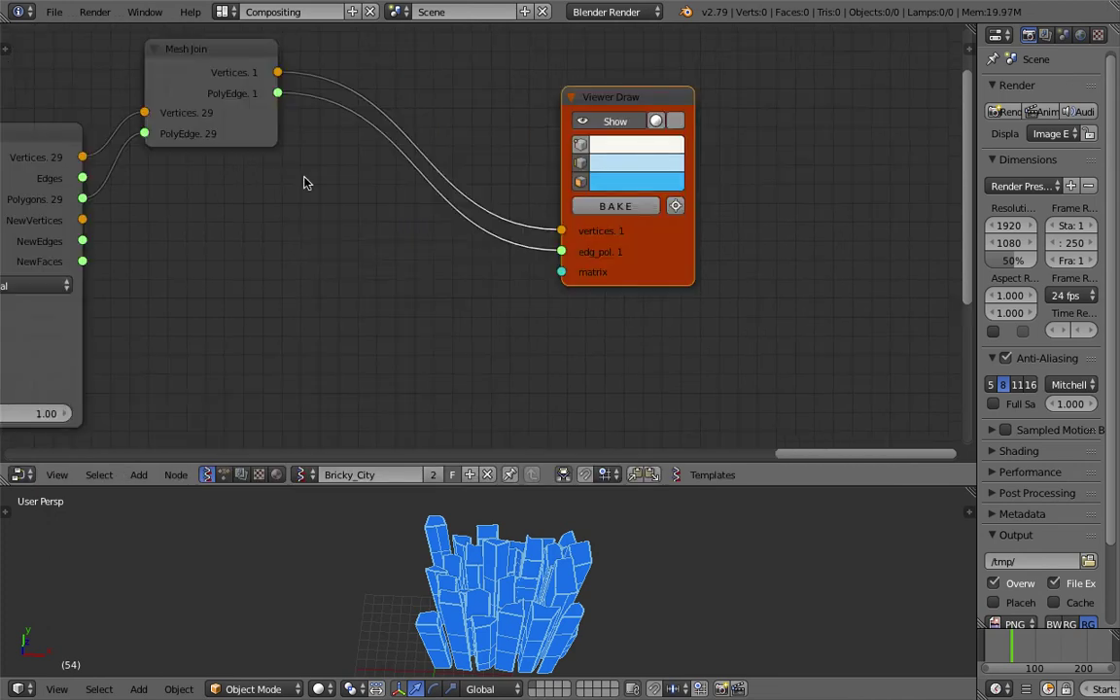
{"action": "middle_click_drag", "start_coordinate": [234, 123], "coordinate": [375, 172]}
{"action": "left_click_drag", "start_coordinate": [348, 179], "coordinate": [411, 183]}
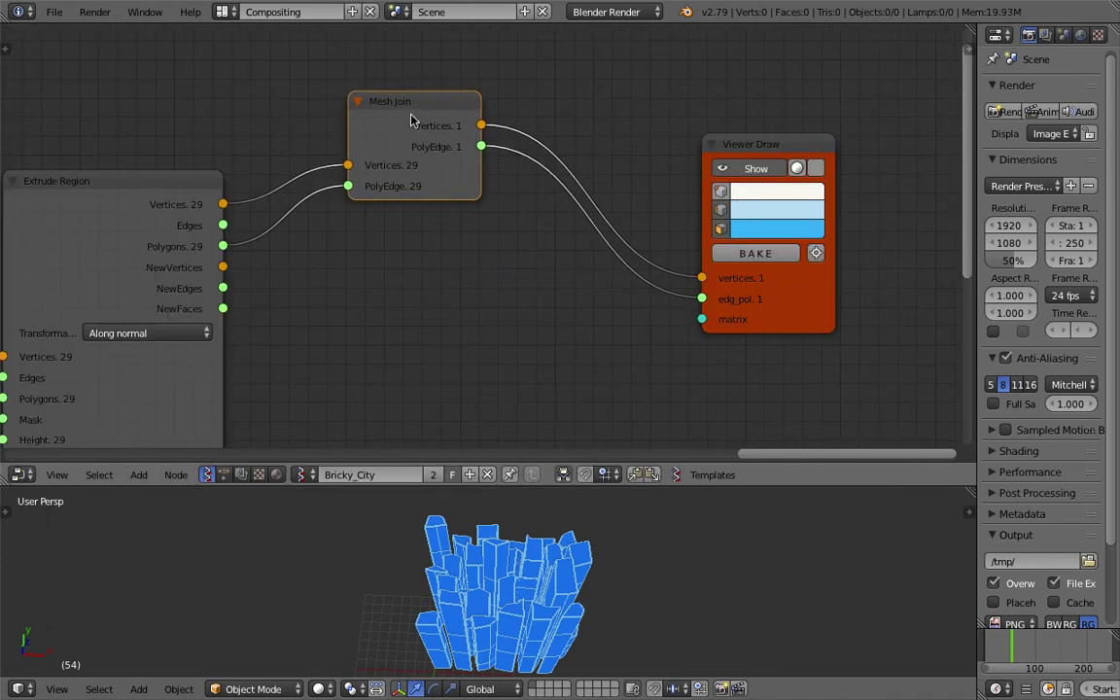
{"action": "left_click_drag", "start_coordinate": [410, 118], "coordinate": [430, 125]}
{"action": "key", "text": "x"}
{"action": "left_click_drag", "start_coordinate": [731, 147], "coordinate": [509, 115]}
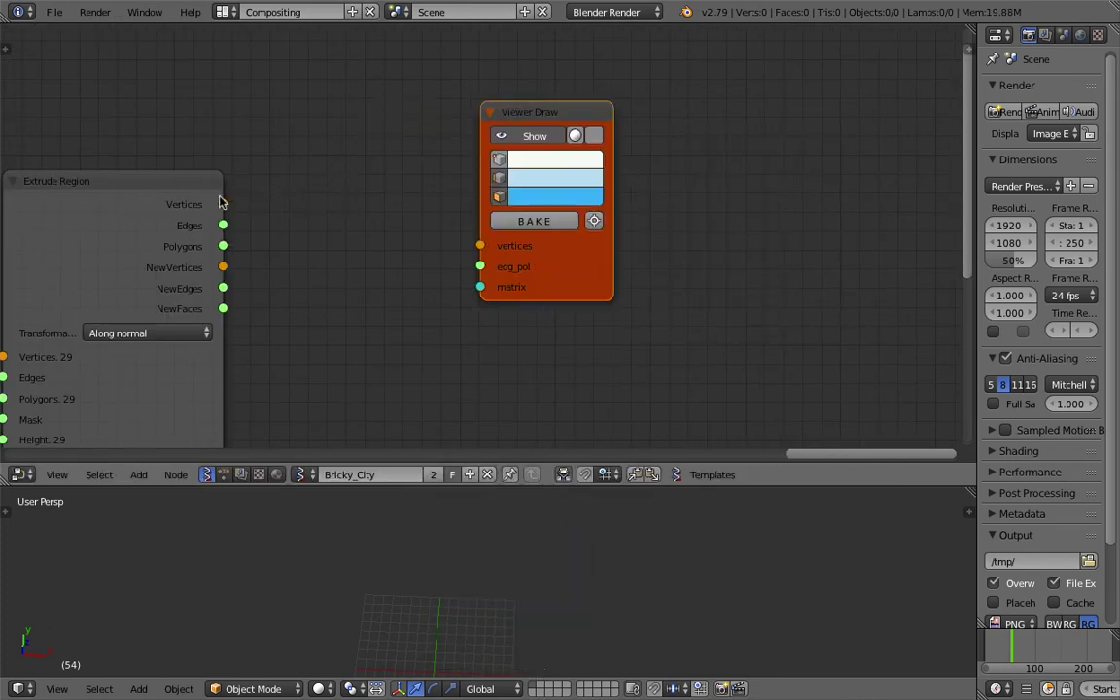
{"action": "left_click_drag", "start_coordinate": [222, 204], "coordinate": [480, 245]}
{"action": "mouse_move", "coordinate": [223, 246]}
{"action": "left_mouse_down"}
{"action": "mouse_move", "coordinate": [270, 235]}
{"action": "mouse_move", "coordinate": [425, 260]}
{"action": "mouse_move", "coordinate": [465, 280]}
{"action": "left_mouse_up"}
Step: Save the rewired tree over the existing blend file and shift Viewer Draw slightly away from Extrude Region
{"action": "middle_click_drag", "start_coordinate": [464, 280], "coordinate": [527, 243]}
{"action": "key", "text": "ctrl+s"}
{"action": "left_click", "coordinate": [528, 242]}
{"action": "left_click_drag", "start_coordinate": [598, 257], "coordinate": [616, 250]}
{"action": "middle_click_drag", "start_coordinate": [445, 310], "coordinate": [459, 256]}
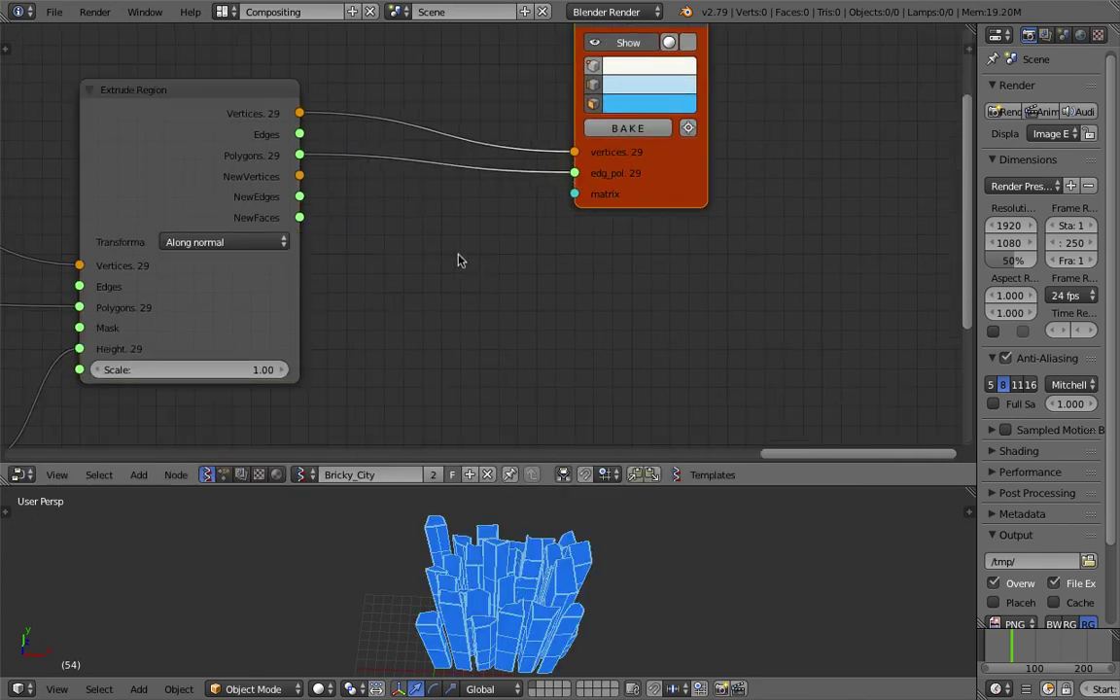
Step: Add a Random Vector MK2 node between Extrude Region and Viewer Draw, moving the viewer away to make room
{"action": "key", "text": "alt+space"}
{"action": "type", "text": "random"}
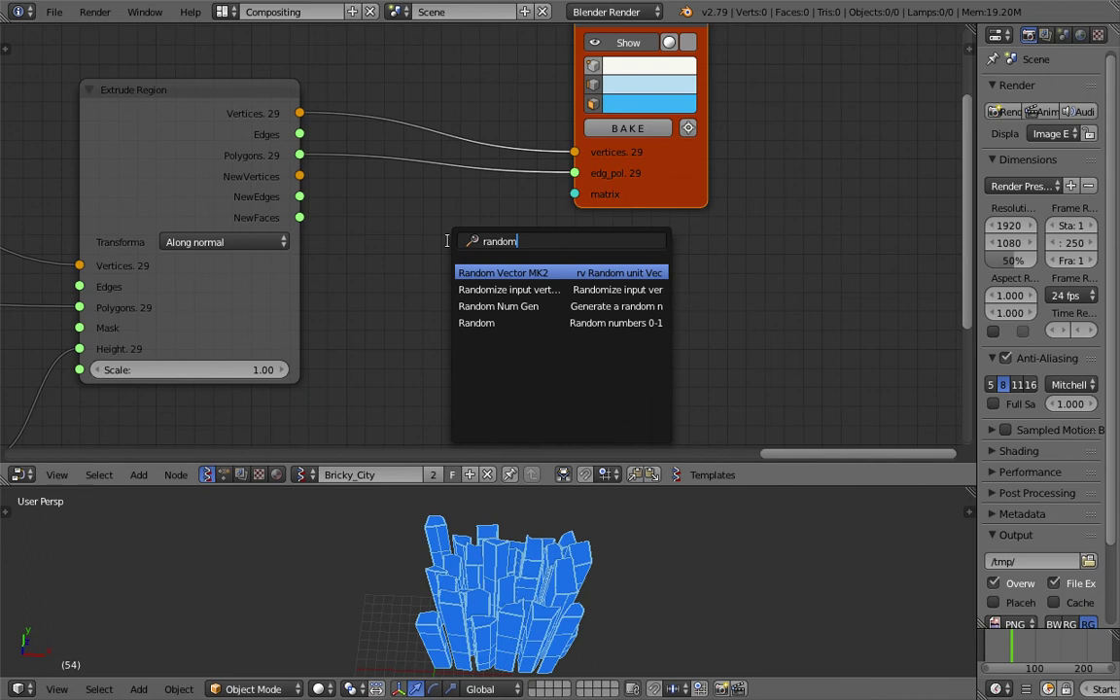
{"action": "key", "text": "Return"}
{"action": "key", "text": "g"}
{"action": "left_click", "coordinate": [347, 245]}
{"action": "left_click_drag", "start_coordinate": [590, 203], "coordinate": [629, 185]}
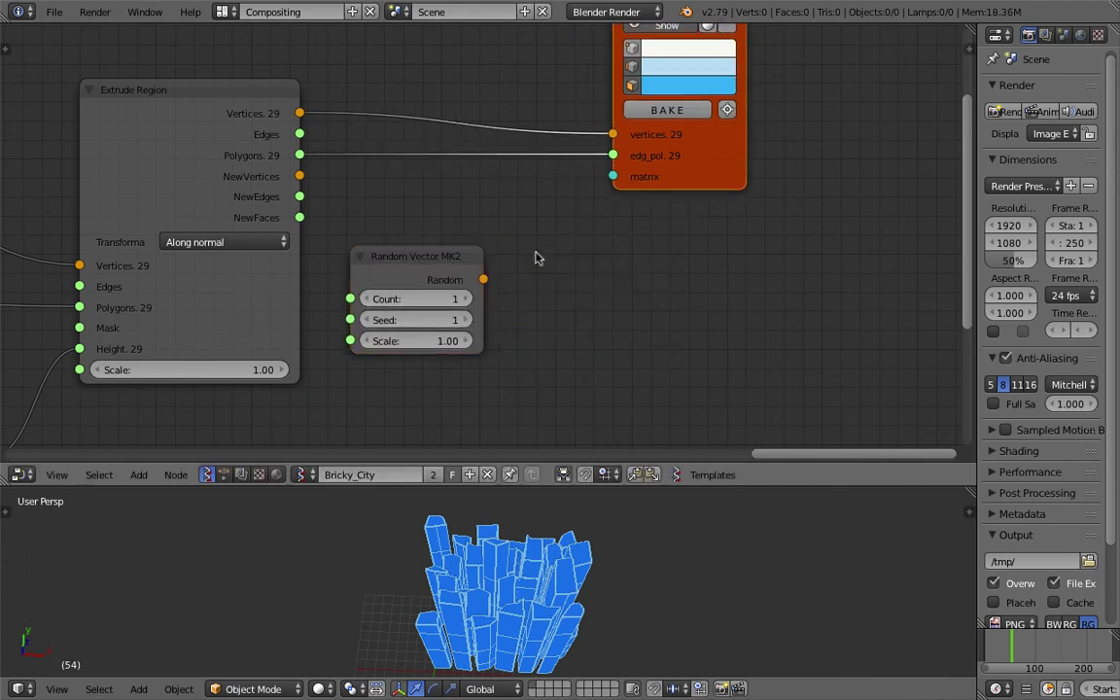
Step: Feed the random vectors into Viewer Draw's matrix input with a count of 19 and a seed of 64
{"action": "left_click_drag", "start_coordinate": [482, 280], "coordinate": [612, 176]}
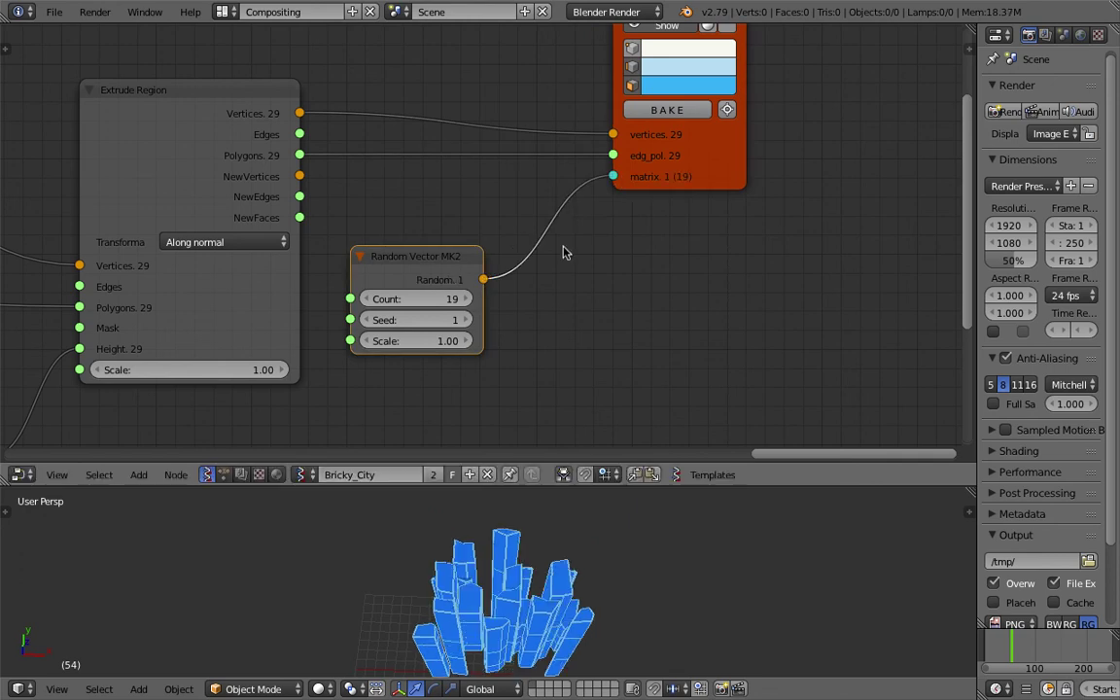
{"action": "middle_click_drag", "start_coordinate": [561, 596], "coordinate": [540, 622]}
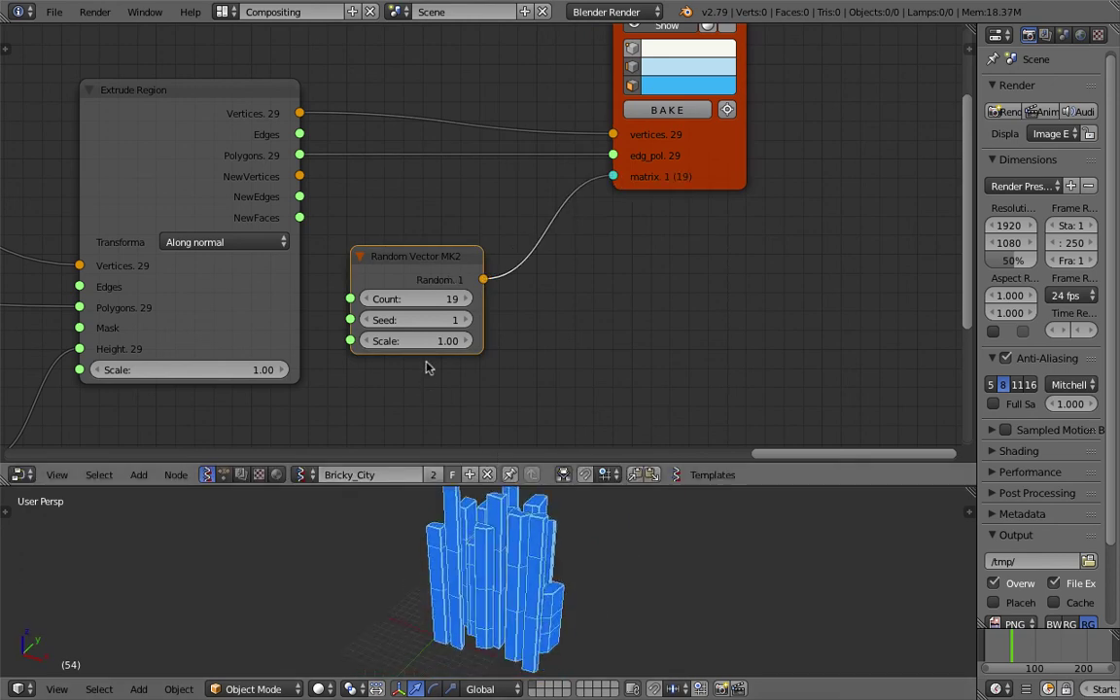
{"action": "left_click_drag", "start_coordinate": [416, 320], "coordinate": [574, 320]}
Step: Detach the random vectors from the viewer, spread the nodes apart and add a Vector Rewire node set from Scalar to Z
{"action": "left_click_drag", "start_coordinate": [410, 283], "coordinate": [395, 284]}
{"action": "left_click_drag", "start_coordinate": [612, 177], "coordinate": [599, 194]}
{"action": "left_click_drag", "start_coordinate": [677, 179], "coordinate": [732, 172]}
{"action": "key", "text": "alt+space"}
{"action": "type", "text": "rewi"}
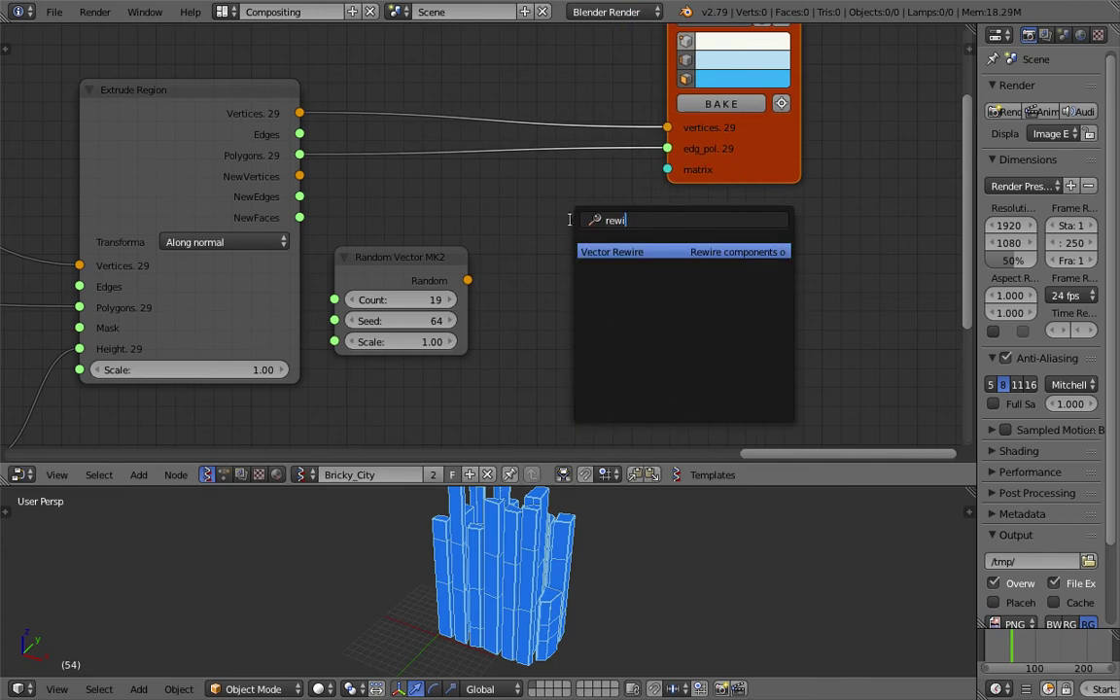
{"action": "key", "text": "Return"}
{"action": "left_click", "coordinate": [569, 262]}
{"action": "left_click", "coordinate": [583, 274]}
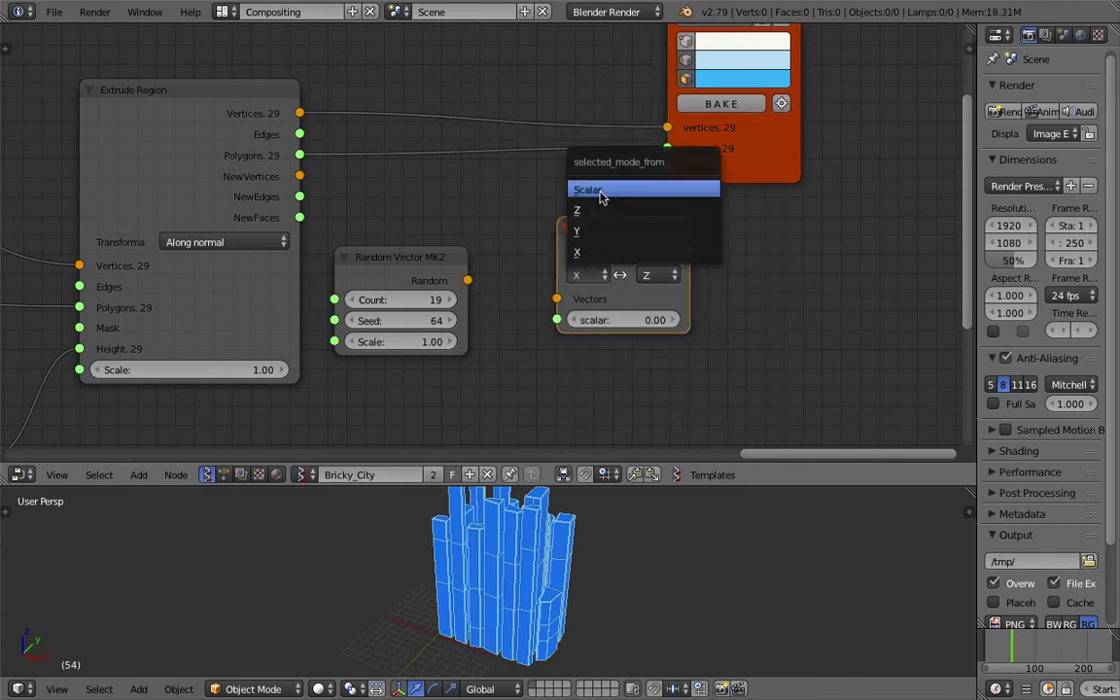
{"action": "left_click", "coordinate": [600, 191]}
Step: Link Random Vector MK2 into the new Vector Rewire node and its Vectors output into Viewer Draw's matrix input
{"action": "left_click_drag", "start_coordinate": [468, 279], "coordinate": [549, 298]}
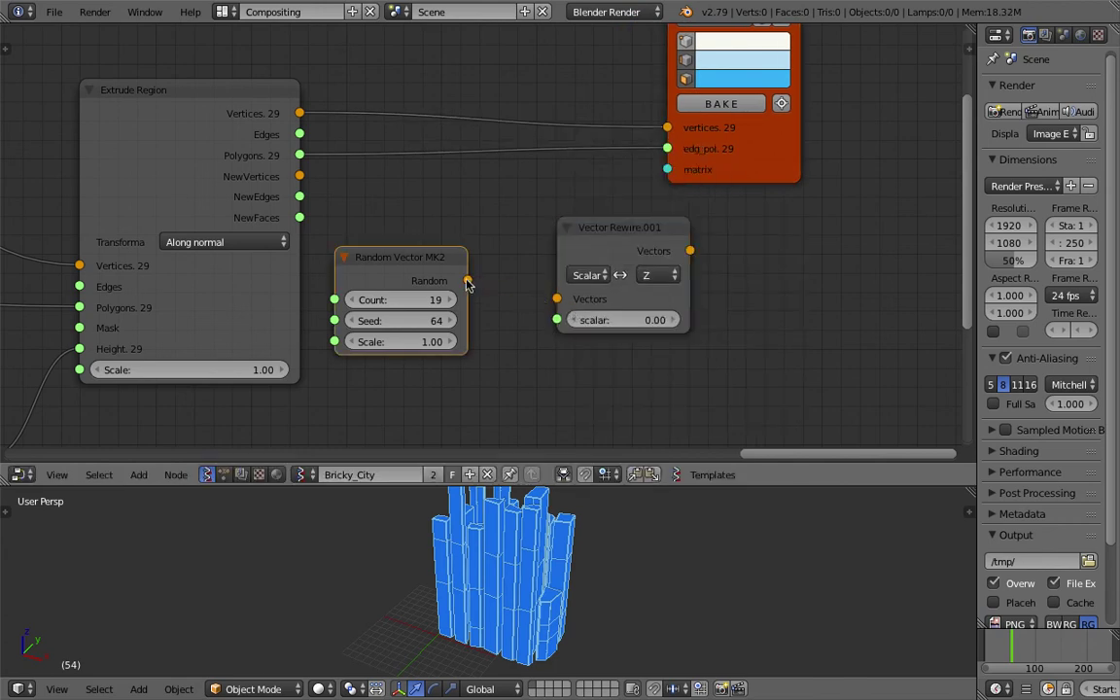
{"action": "left_click_drag", "start_coordinate": [467, 282], "coordinate": [556, 298]}
{"action": "left_click_drag", "start_coordinate": [612, 228], "coordinate": [663, 181]}
Step: Set the Random Vector MK2 node's count to 29, scale to 25.09 and seed to 141
{"action": "mouse_move", "coordinate": [403, 320]}
{"action": "left_mouse_down"}
{"action": "mouse_move", "coordinate": [427, 321]}
{"action": "mouse_move", "coordinate": [402, 318]}
{"action": "left_mouse_up"}
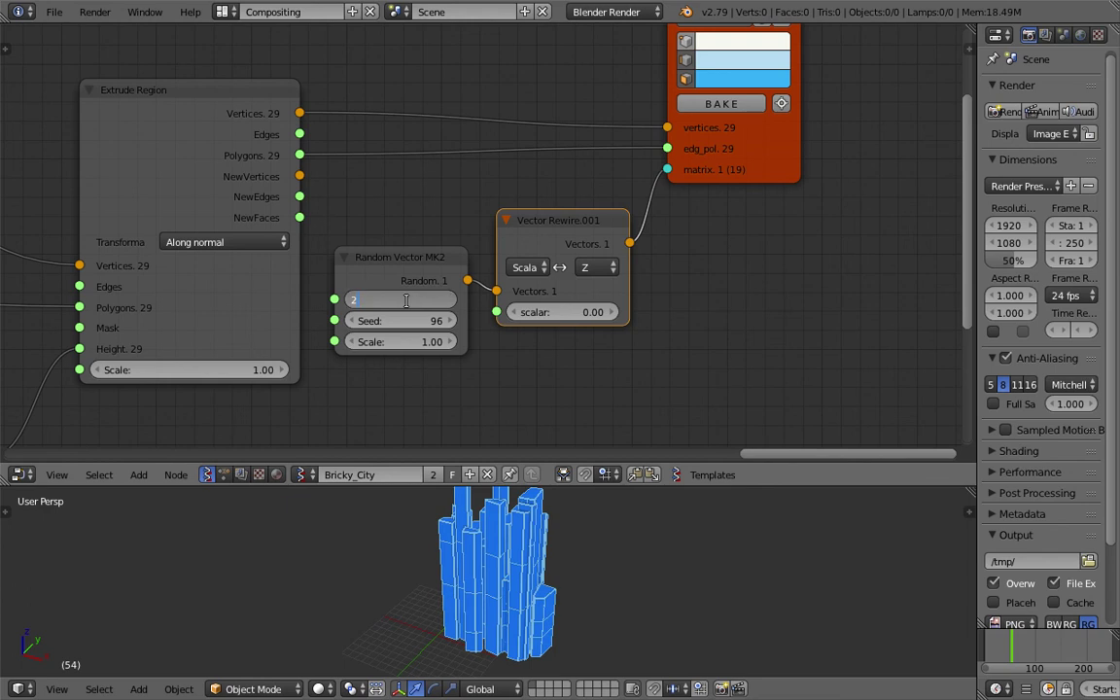
{"action": "scroll", "coordinate": [407, 622], "scroll_direction": "down", "scroll_amount": 3}
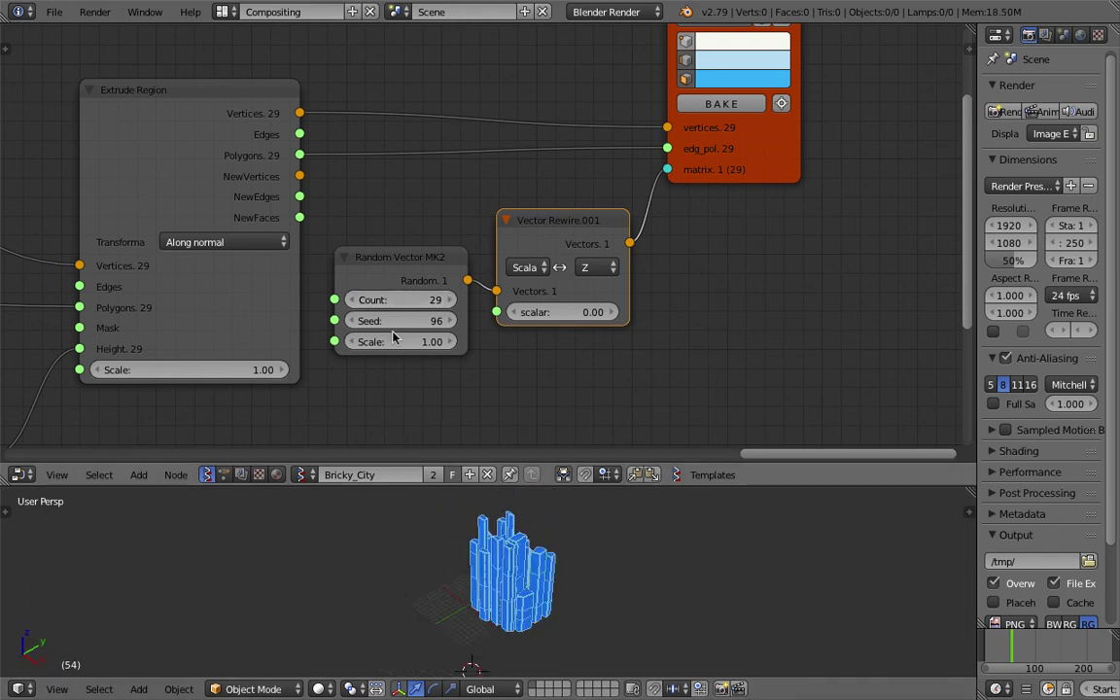
{"action": "left_click_drag", "start_coordinate": [399, 341], "coordinate": [512, 341]}
{"action": "scroll", "coordinate": [537, 565], "scroll_direction": "down", "scroll_amount": 2}
{"action": "middle_click_drag", "start_coordinate": [537, 565], "coordinate": [352, 597]}
{"action": "left_click_drag", "start_coordinate": [408, 321], "coordinate": [457, 320]}
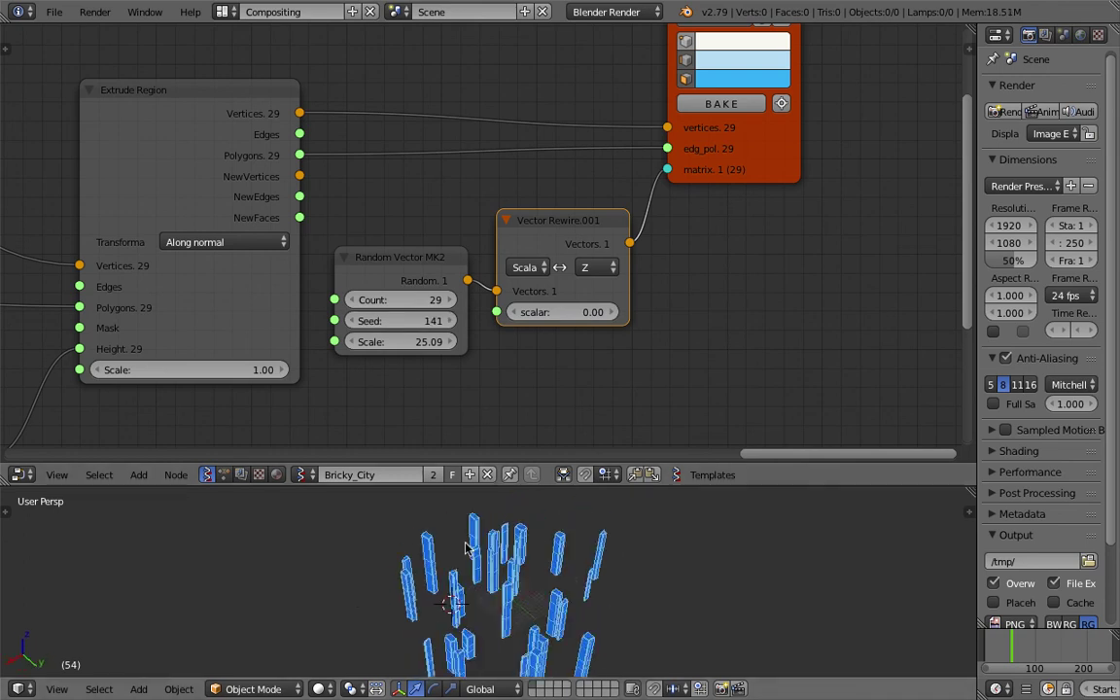
Step: Move Vector Rewire.001 and Viewer Draw farther apart and inspect Viewer Draw's vertices, edg_pol and matrix inputs
{"action": "left_click_drag", "start_coordinate": [530, 230], "coordinate": [547, 220]}
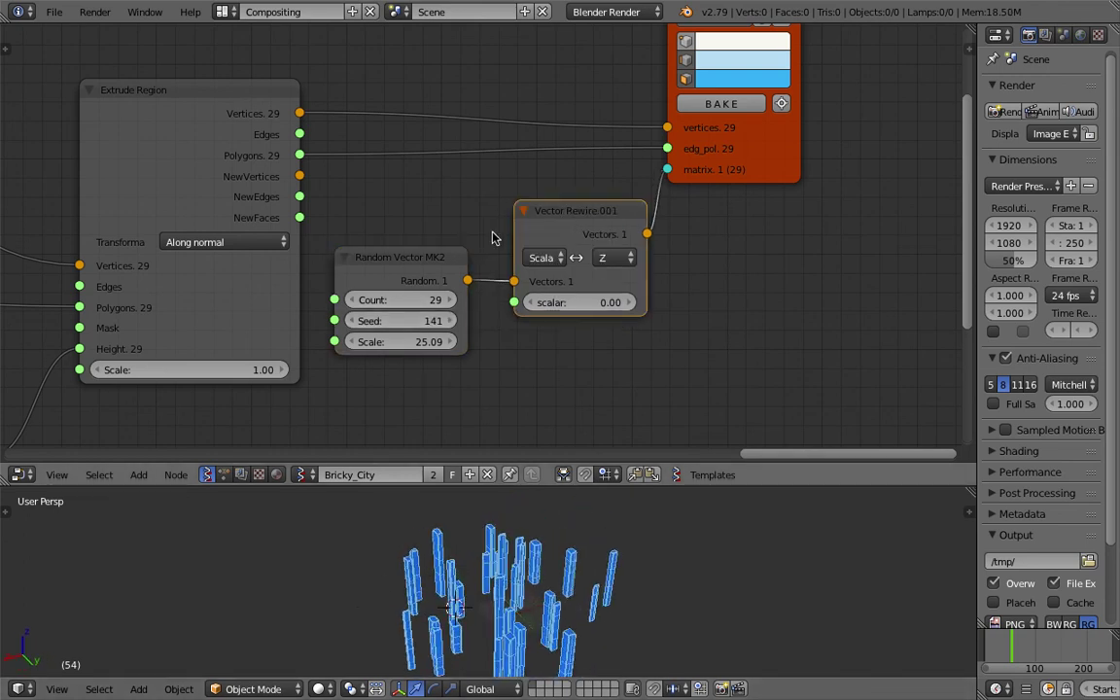
{"action": "left_click_drag", "start_coordinate": [743, 153], "coordinate": [773, 147]}
{"action": "middle_click_drag", "start_coordinate": [704, 176], "coordinate": [457, 251]}
{"action": "scroll", "coordinate": [488, 246], "scroll_direction": "up", "scroll_amount": 3}
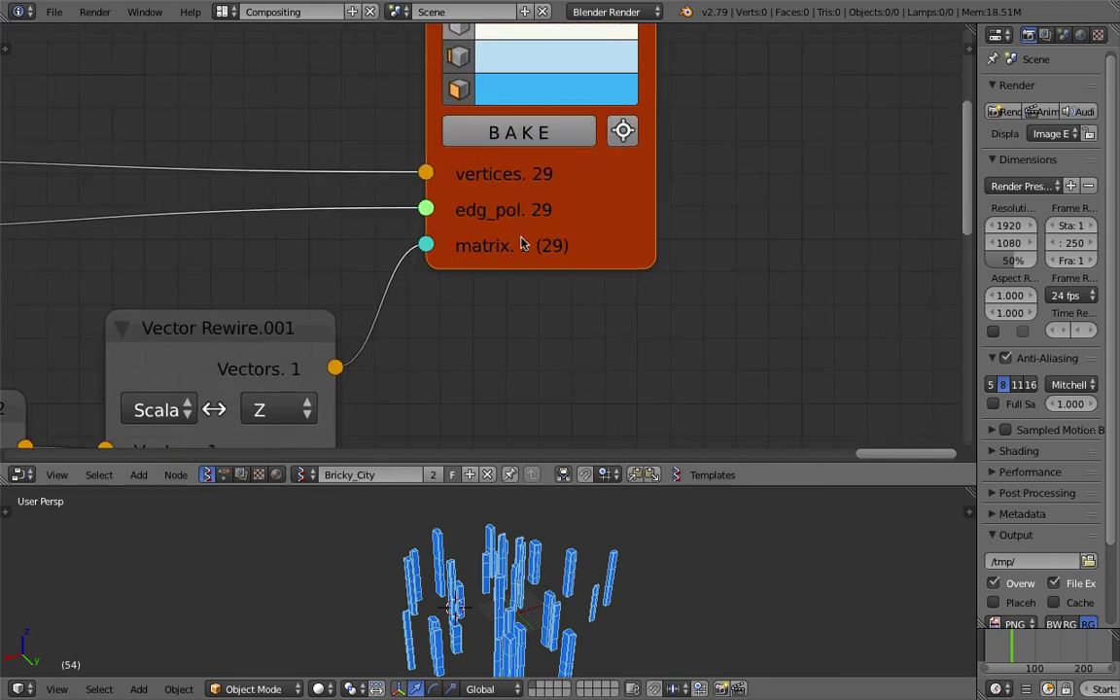
{"action": "scroll", "coordinate": [520, 243], "scroll_direction": "up", "scroll_amount": 1}
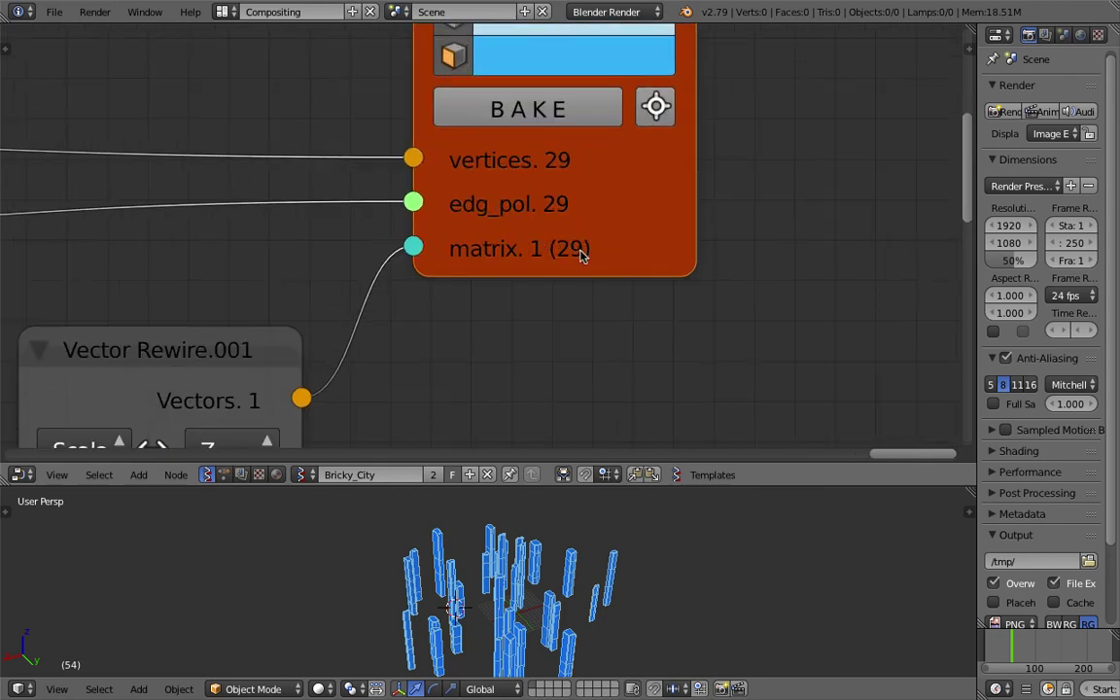
{"action": "middle_click_drag", "start_coordinate": [537, 218], "coordinate": [577, 265]}
{"action": "scroll", "coordinate": [559, 236], "scroll_direction": "down", "scroll_amount": 1}
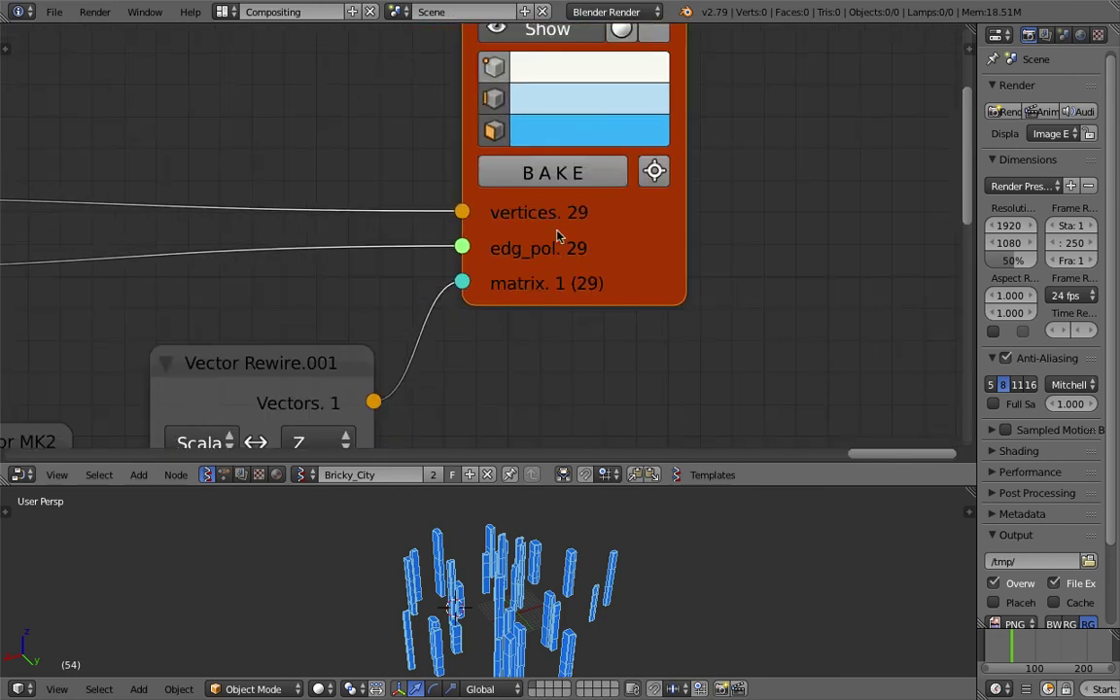
{"action": "middle_click_drag", "start_coordinate": [546, 572], "coordinate": [583, 573]}
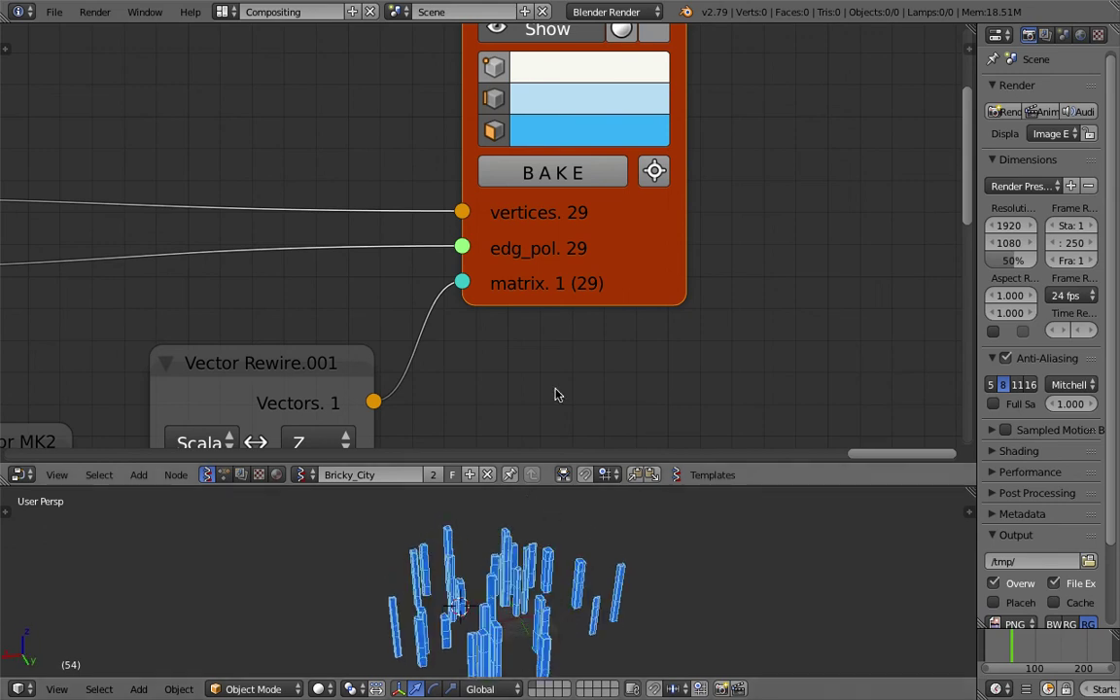
{"action": "scroll", "coordinate": [615, 252], "scroll_direction": "down", "scroll_amount": 1}
{"action": "left_click_drag", "start_coordinate": [616, 253], "coordinate": [778, 211]}
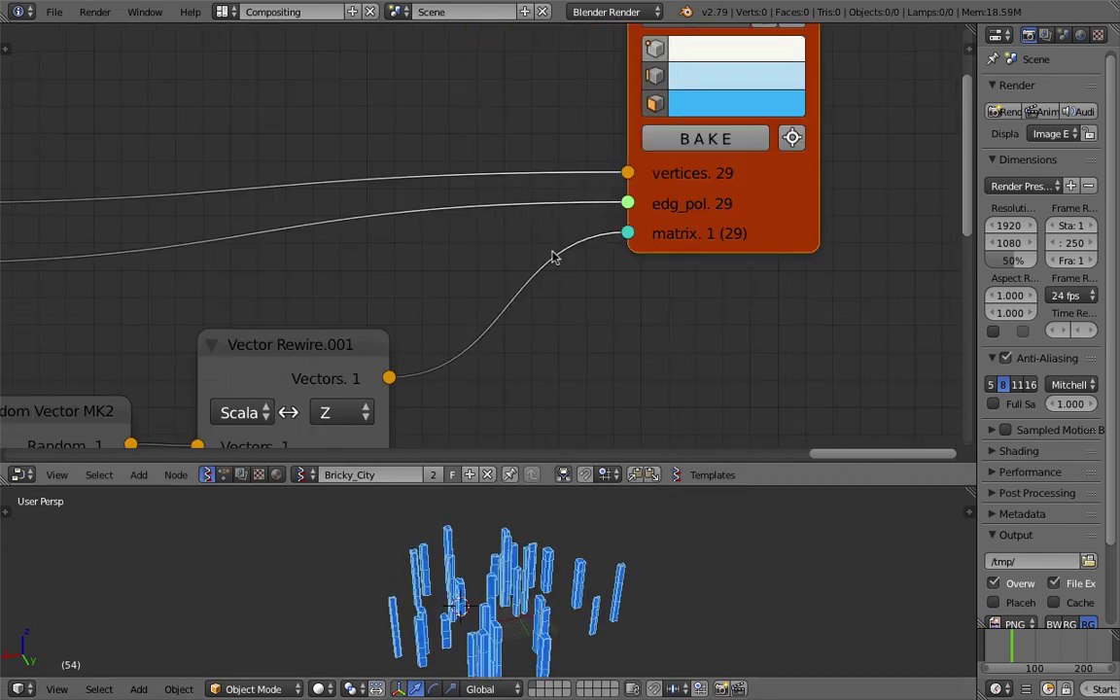
Step: Shift the Extrude Region node upward and set the Random Vector MK2 node's scale to 5.89
{"action": "scroll", "coordinate": [550, 238], "scroll_direction": "down", "scroll_amount": 1}
{"action": "scroll", "coordinate": [134, 167], "scroll_direction": "down", "scroll_amount": 2}
{"action": "middle_click_drag", "start_coordinate": [79, 184], "coordinate": [175, 202]}
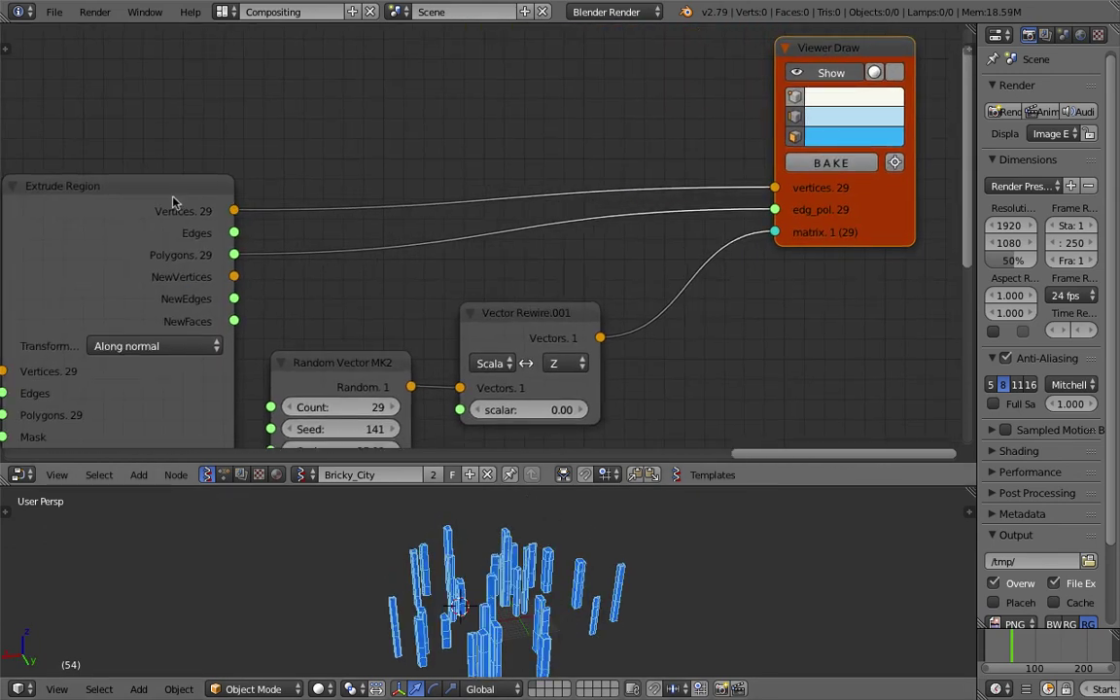
{"action": "left_click_drag", "start_coordinate": [175, 202], "coordinate": [175, 170]}
{"action": "scroll", "coordinate": [362, 245], "scroll_direction": "down", "scroll_amount": 1}
{"action": "middle_click_drag", "start_coordinate": [361, 245], "coordinate": [371, 152]}
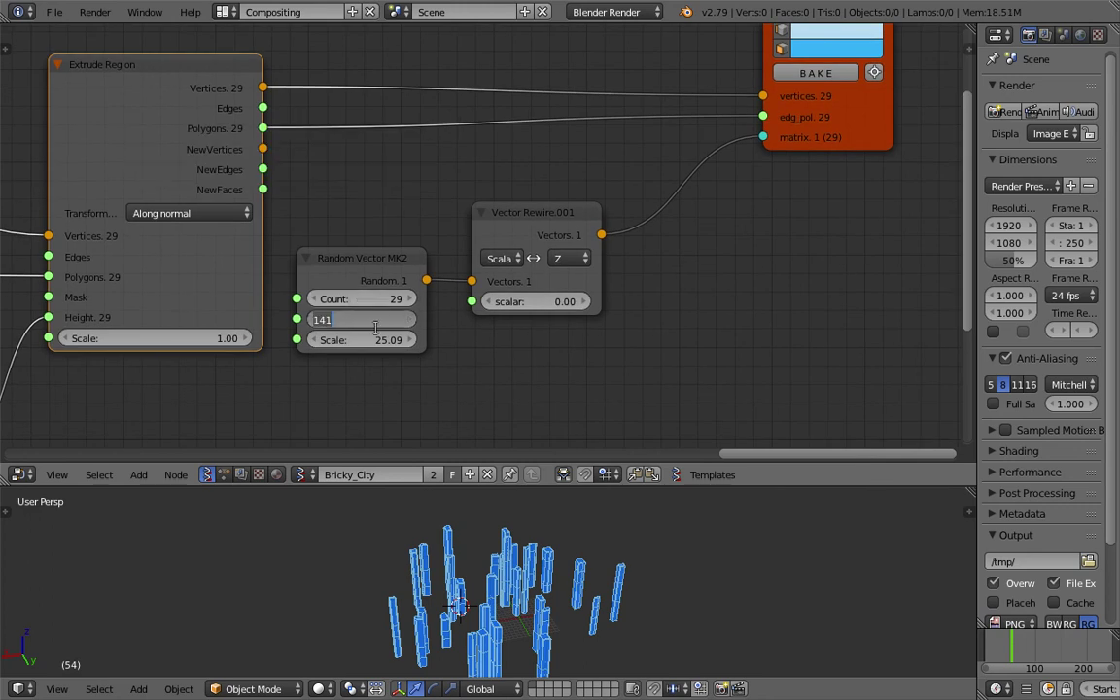
{"action": "type", "text": "5"}
{"action": "key", "text": "Return"}
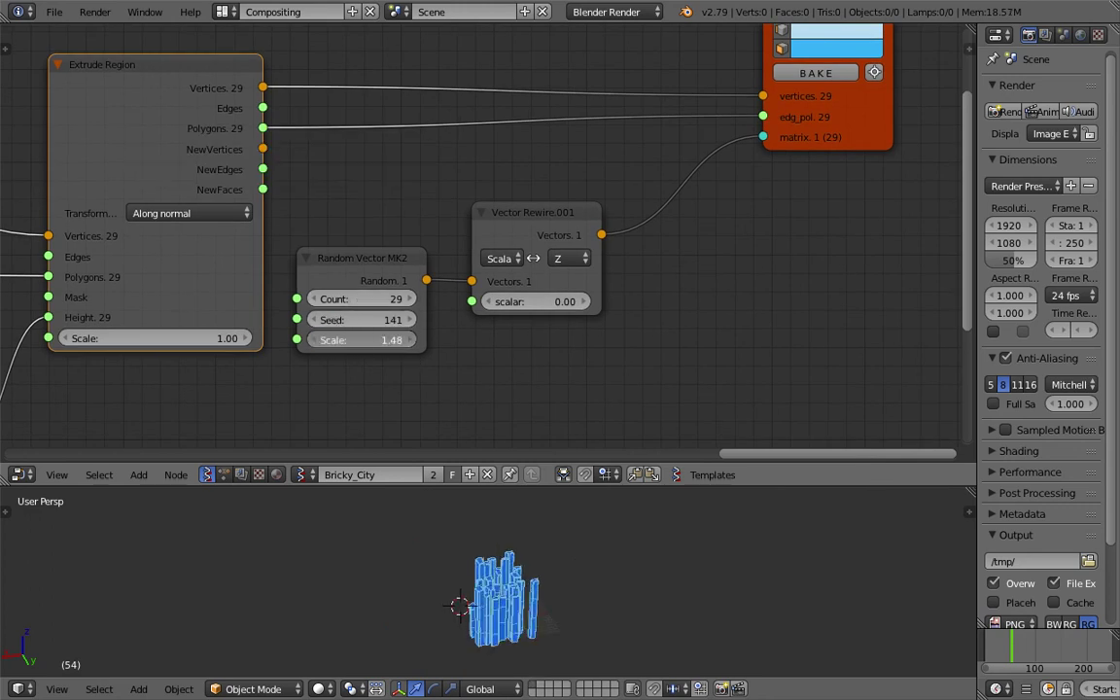
{"action": "left_click_drag", "start_coordinate": [363, 340], "coordinate": [540, 340]}
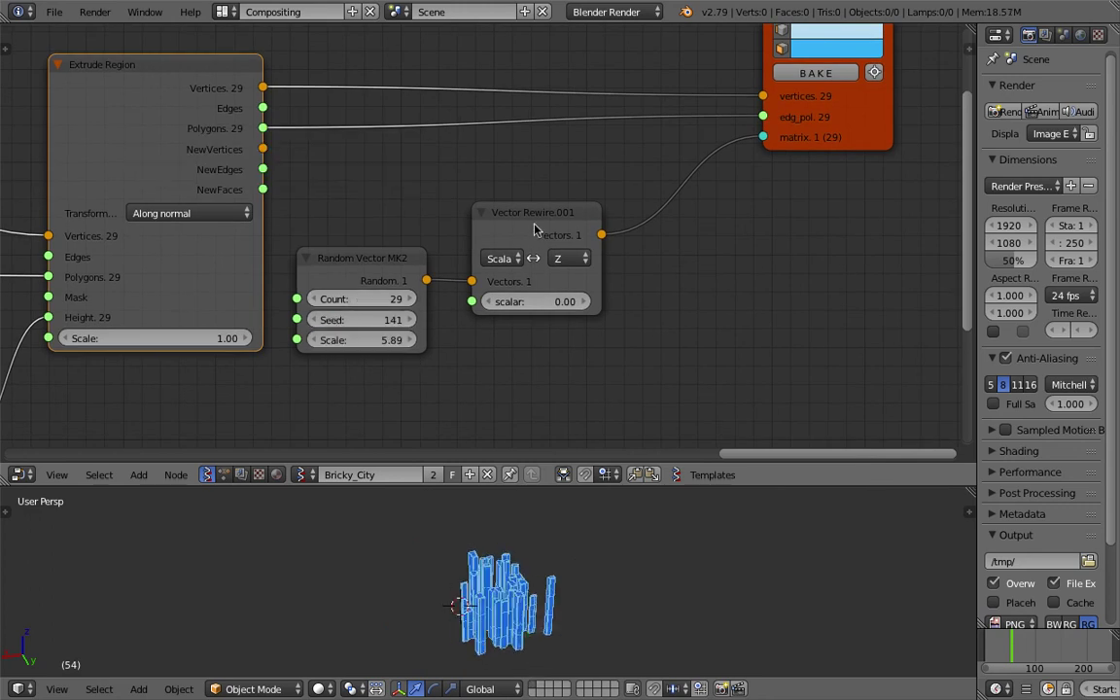
Step: Move the Vector Rewire.001 and Random Vector MK2 nodes toward Viewer Draw and save over the current file
{"action": "left_click_drag", "start_coordinate": [534, 223], "coordinate": [615, 201]}
{"action": "left_click_drag", "start_coordinate": [357, 263], "coordinate": [409, 259]}
{"action": "scroll", "coordinate": [393, 234], "scroll_direction": "down", "scroll_amount": 4}
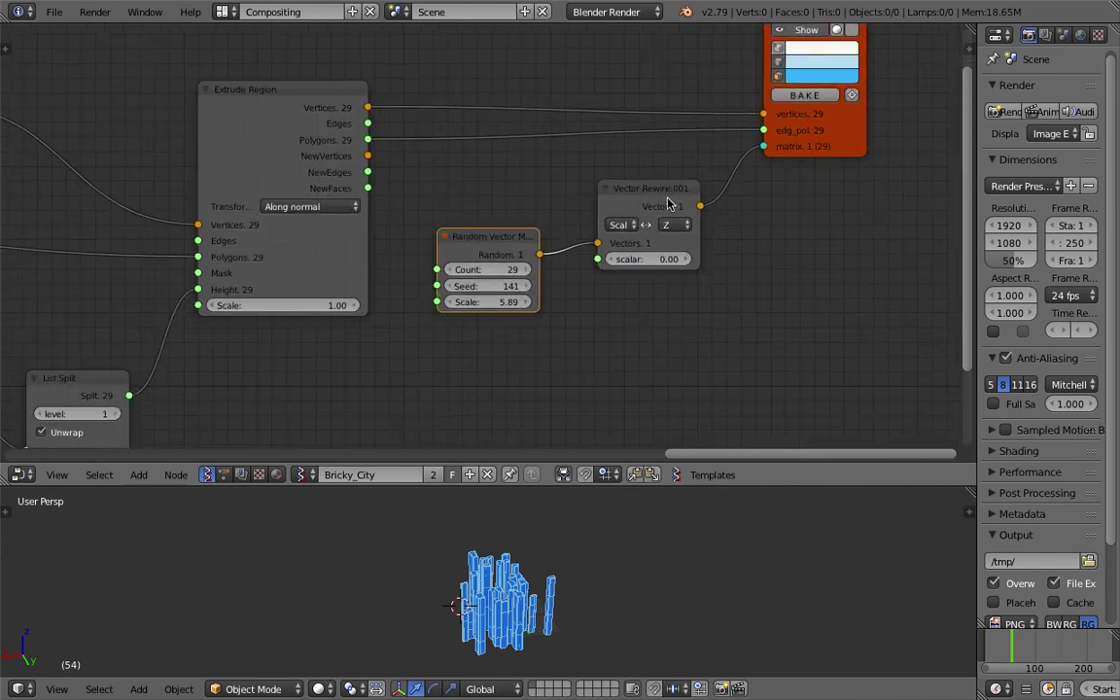
{"action": "scroll", "coordinate": [394, 233], "scroll_direction": "down", "scroll_amount": 1}
{"action": "middle_click_drag", "start_coordinate": [393, 233], "coordinate": [644, 247]}
{"action": "key", "text": "ctrl+s"}
{"action": "left_click", "coordinate": [644, 247]}
Step: Link the Bricks grid node's Centers output to Viewer Draw's matrix input, replacing the Vector Rewire link
{"action": "scroll", "coordinate": [127, 143], "scroll_direction": "down", "scroll_amount": 3}
{"action": "middle_click_drag", "start_coordinate": [127, 143], "coordinate": [524, 167]}
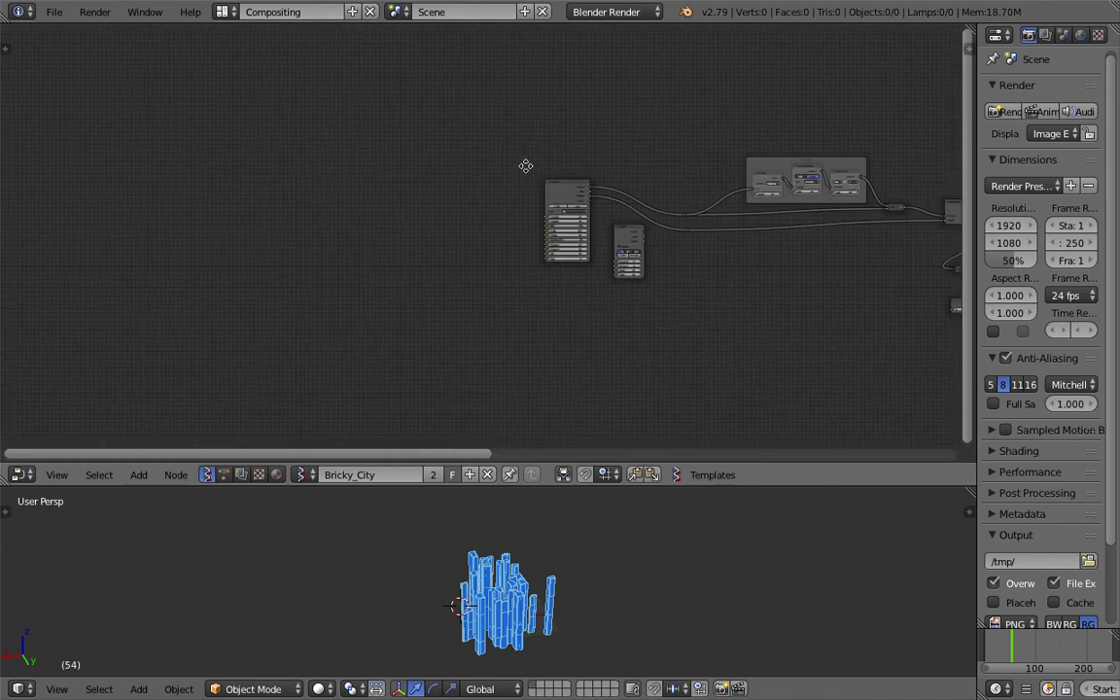
{"action": "scroll", "coordinate": [532, 192], "scroll_direction": "up", "scroll_amount": 2}
{"action": "scroll", "coordinate": [264, 242], "scroll_direction": "up", "scroll_amount": 3}
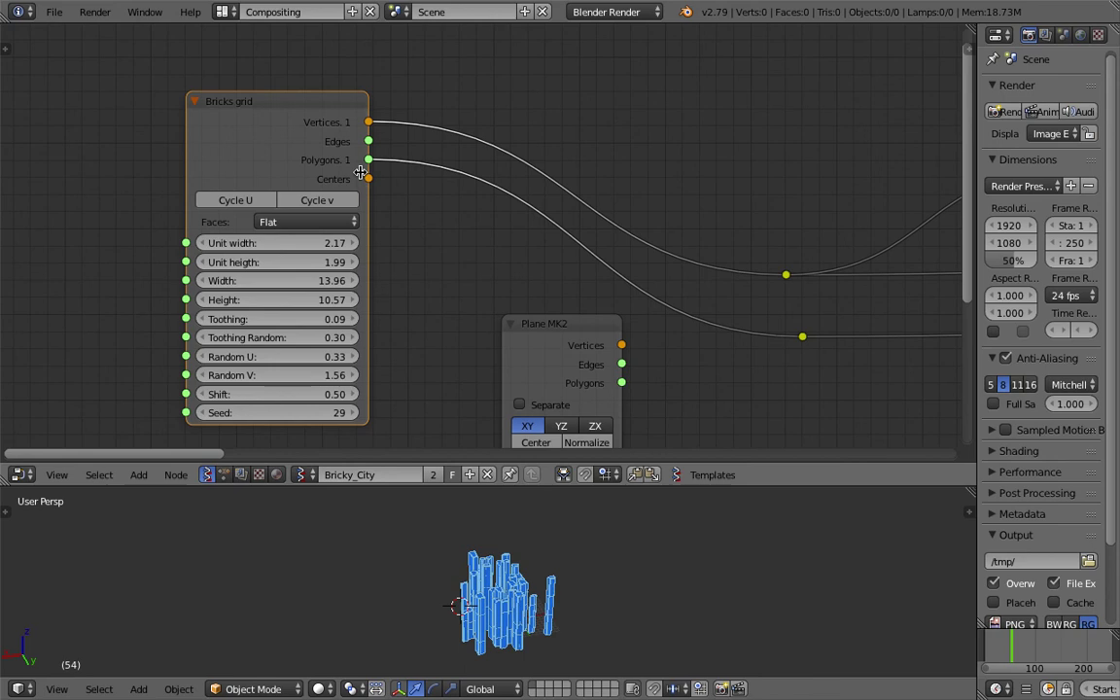
{"action": "left_click_drag", "start_coordinate": [389, 192], "coordinate": [409, 206]}
{"action": "scroll", "coordinate": [550, 258], "scroll_direction": "down", "scroll_amount": 7}
{"action": "middle_click_drag", "start_coordinate": [522, 269], "coordinate": [173, 241]}
{"action": "middle_click_drag", "start_coordinate": [335, 240], "coordinate": [316, 251]}
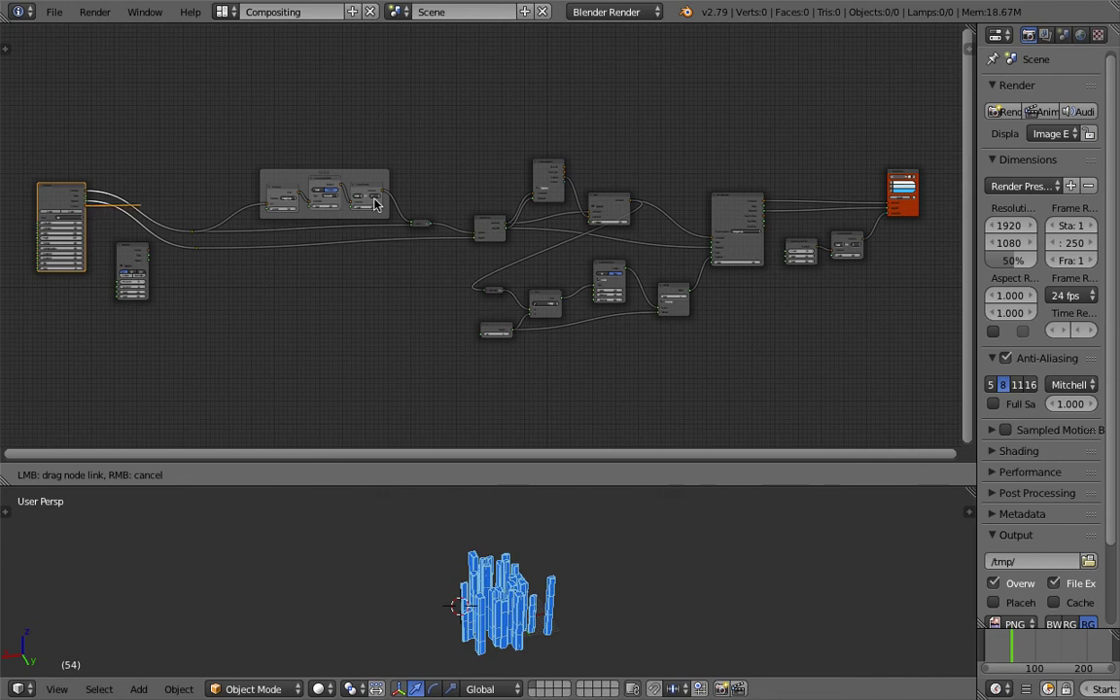
{"action": "left_click_drag", "start_coordinate": [887, 215], "coordinate": [887, 215]}
Step: Examine the towers from another angle and move the Viewer Draw node farther from the other nodes
{"action": "middle_click_drag", "start_coordinate": [786, 196], "coordinate": [588, 171]}
{"action": "scroll", "coordinate": [642, 498], "scroll_direction": "up", "scroll_amount": 8}
{"action": "scroll", "coordinate": [573, 613], "scroll_direction": "down", "scroll_amount": 4}
{"action": "mouse_move", "coordinate": [638, 548]}
{"action": "middle_mouse_down"}
{"action": "mouse_move", "coordinate": [574, 614]}
{"action": "mouse_move", "coordinate": [634, 535]}
{"action": "middle_mouse_up"}
{"action": "middle_click_drag", "start_coordinate": [634, 535], "coordinate": [557, 580]}
{"action": "left_click_drag", "start_coordinate": [711, 180], "coordinate": [727, 161]}
{"action": "scroll", "coordinate": [720, 190], "scroll_direction": "up", "scroll_amount": 2}
{"action": "middle_click_drag", "start_coordinate": [721, 190], "coordinate": [698, 175]}
{"action": "scroll", "coordinate": [698, 180], "scroll_direction": "up", "scroll_amount": 5}
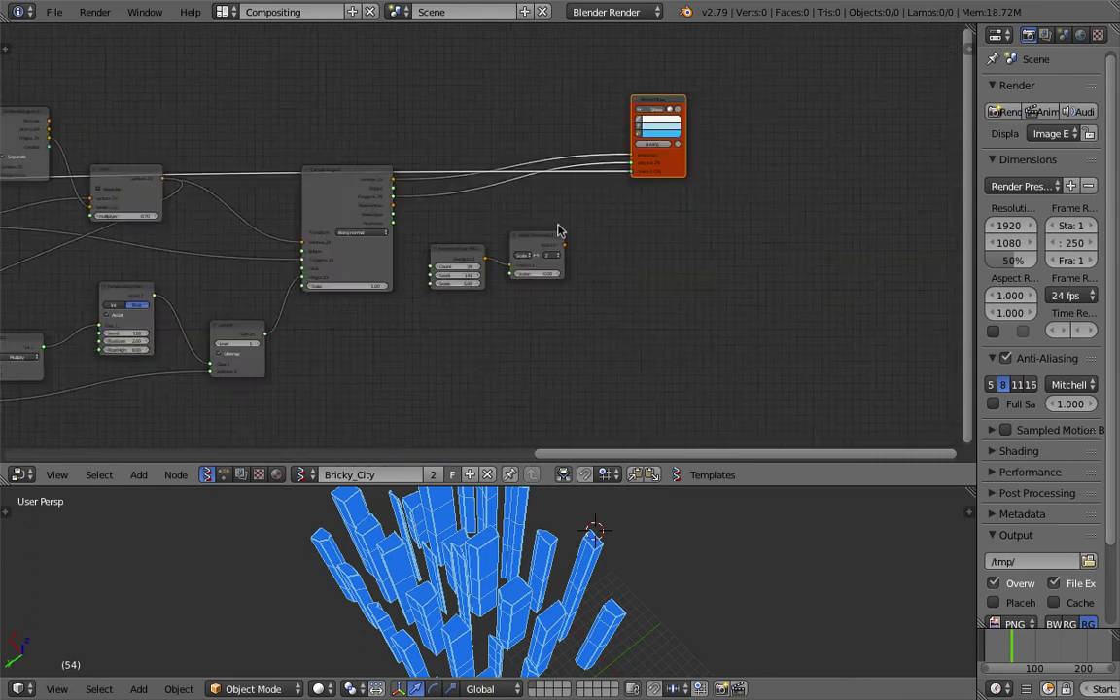
Step: Add a Vector Math node and insert it into the link between the grid's Centers and Viewer Draw's matrix input
{"action": "key", "text": "shift+a"}
{"action": "left_click", "coordinate": [667, 206]}
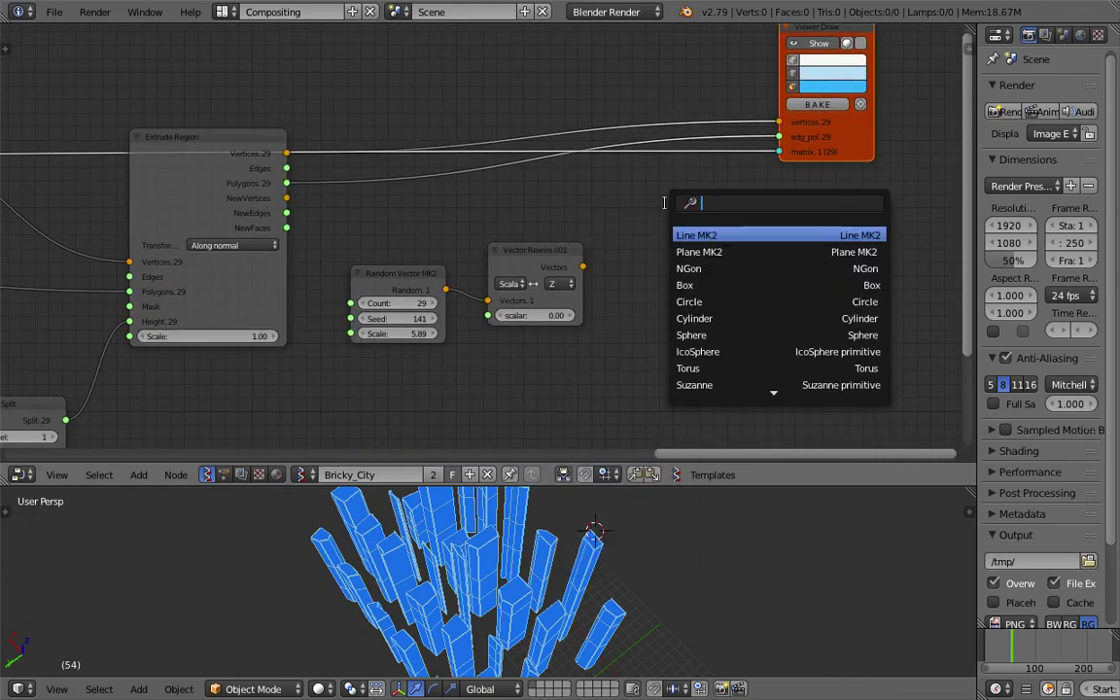
{"action": "type", "text": "veco"}
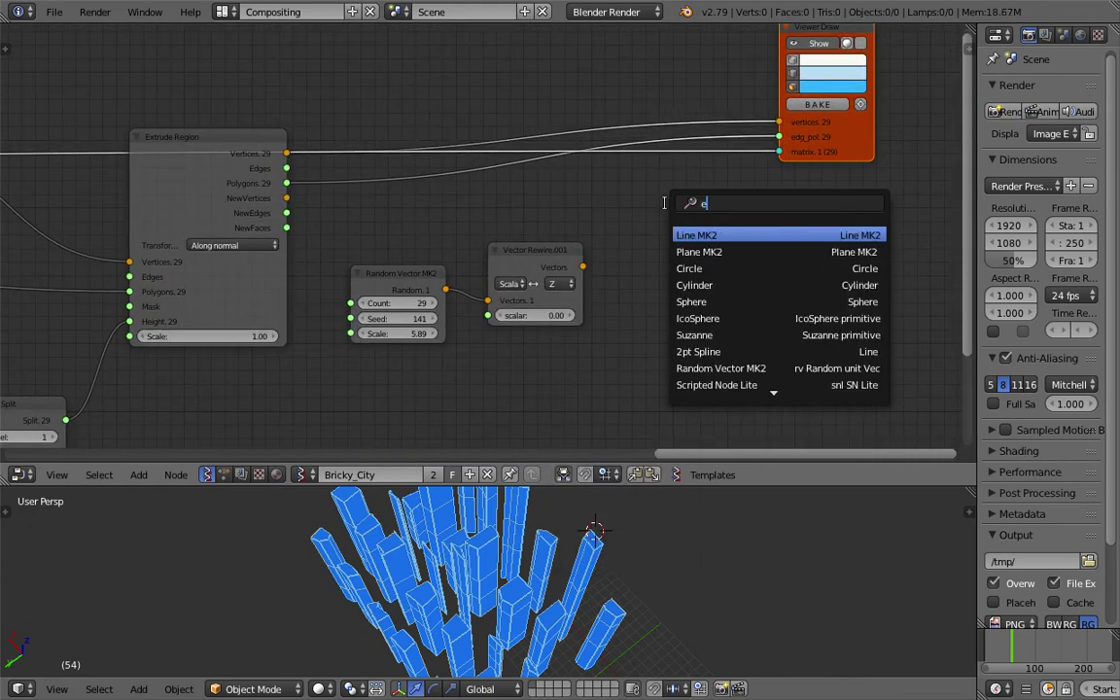
{"action": "type", "text": "t"}
{"action": "key", "text": "BackSpace"}
{"action": "key", "text": "BackSpace"}
{"action": "type", "text": "tor m"}
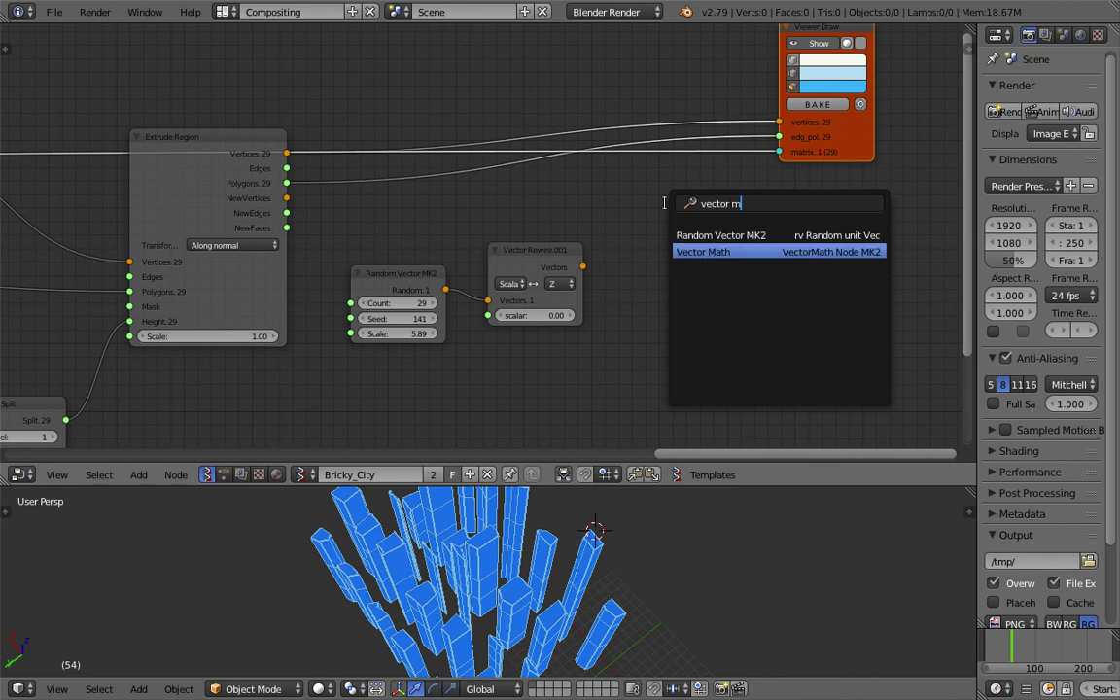
{"action": "key", "text": "Return"}
{"action": "left_click", "coordinate": [631, 175]}
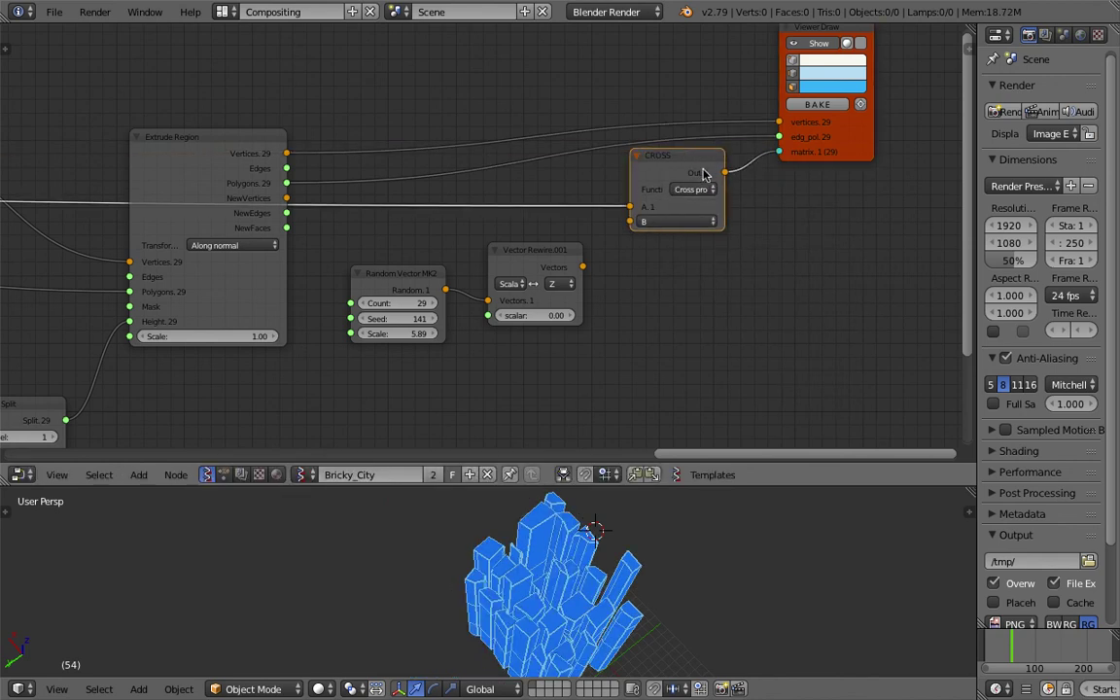
Step: Set the Vector Math node's function to Multiply Scalar with an amount of 0.40
{"action": "left_click", "coordinate": [696, 210]}
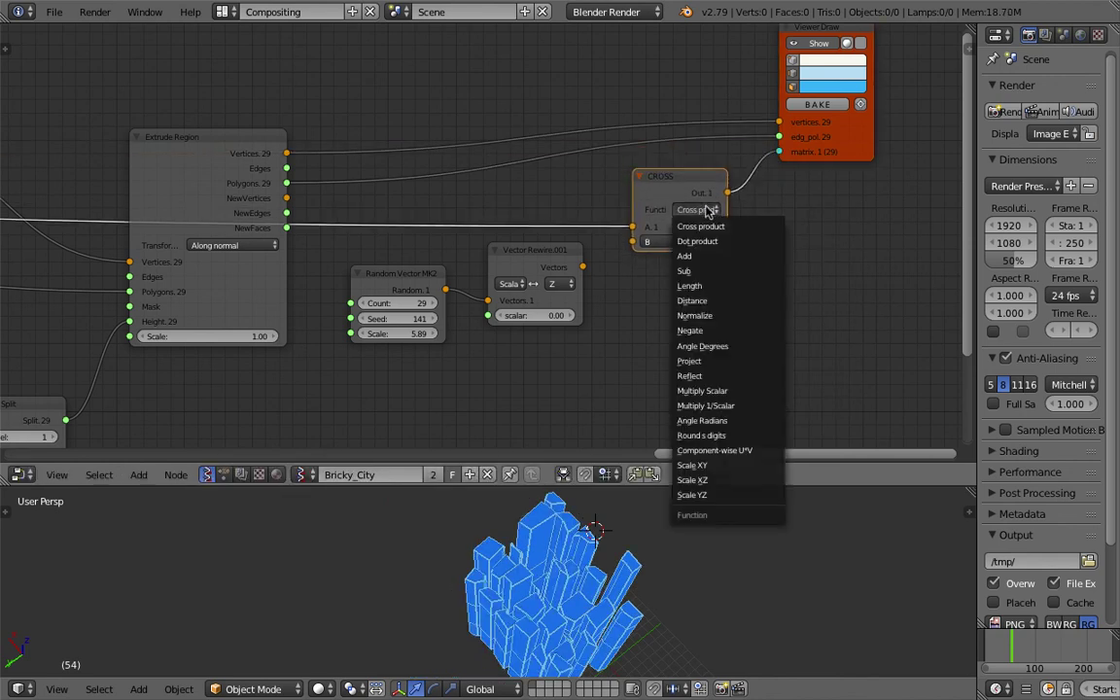
{"action": "left_click", "coordinate": [724, 391]}
{"action": "mouse_move", "coordinate": [680, 242]}
{"action": "left_mouse_down"}
{"action": "mouse_move", "coordinate": [714, 242]}
{"action": "mouse_move", "coordinate": [642, 242]}
{"action": "mouse_move", "coordinate": [690, 241]}
{"action": "mouse_move", "coordinate": [662, 241]}
{"action": "left_mouse_up"}
{"action": "middle_click_drag", "start_coordinate": [743, 273], "coordinate": [683, 289]}
Step: Add a Randomize input node and insert it into the link between the SCALAR node and Viewer Draw's matrix input
{"action": "left_click_drag", "start_coordinate": [774, 166], "coordinate": [849, 131]}
{"action": "key", "text": "space"}
{"action": "type", "text": "rano"}
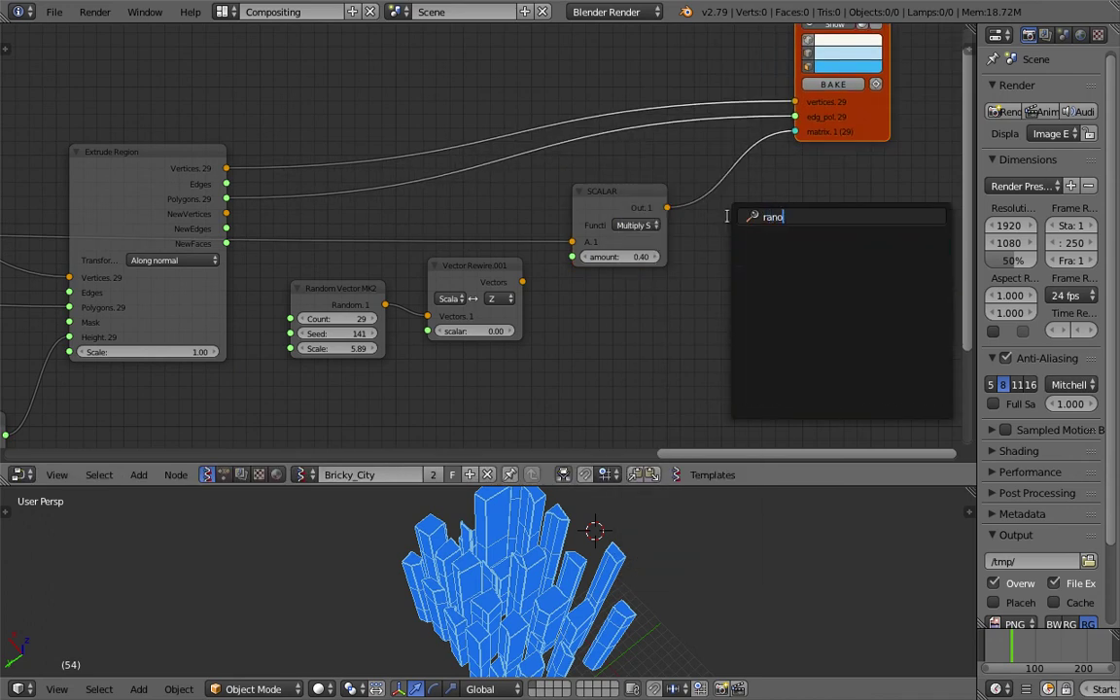
{"action": "key", "text": "BackSpace"}
{"action": "type", "text": "dom"}
{"action": "key", "text": "Down"}
{"action": "key", "text": "Return"}
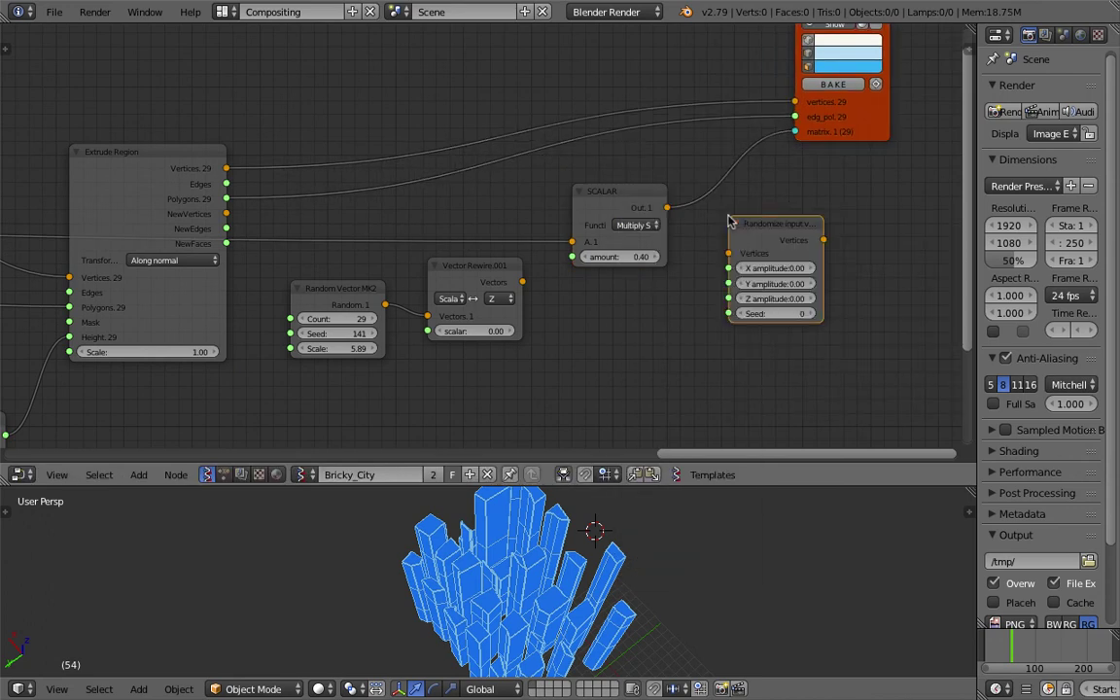
{"action": "left_click", "coordinate": [743, 194]}
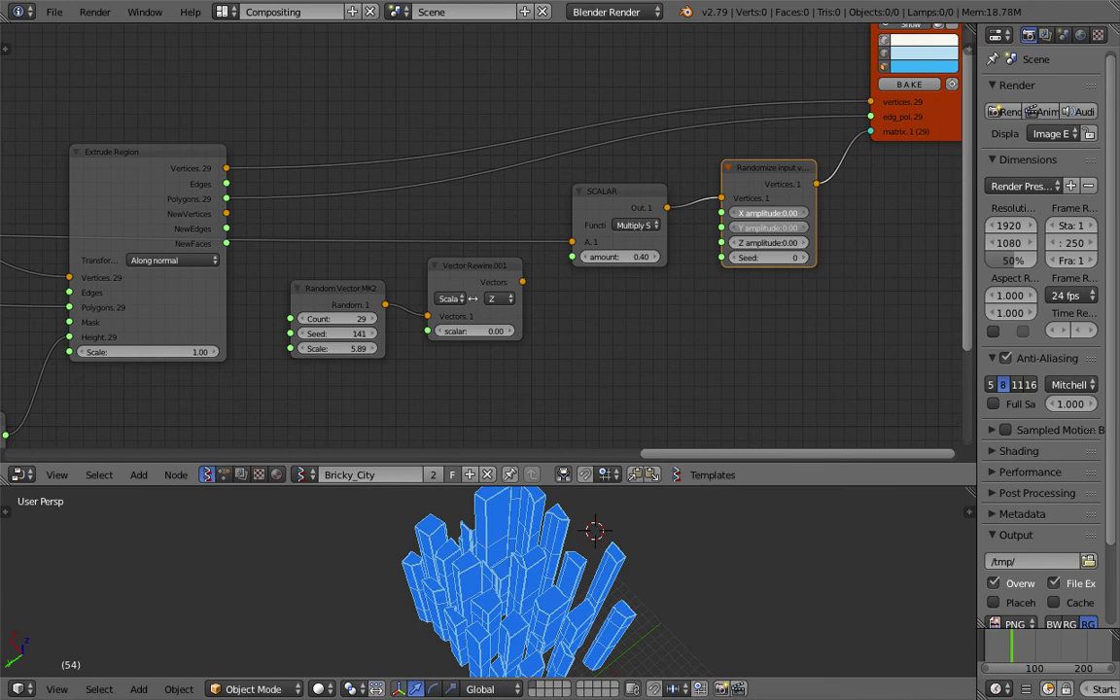
Step: Set the Randomize input node's X and Y amplitudes to 1.08 and save over the current file
{"action": "left_click_drag", "start_coordinate": [768, 213], "coordinate": [795, 212]}
{"action": "middle_click_drag", "start_coordinate": [628, 575], "coordinate": [583, 385]}
{"action": "key", "text": "shift+space"}
{"action": "scroll", "coordinate": [583, 385], "scroll_direction": "down", "scroll_amount": 8}
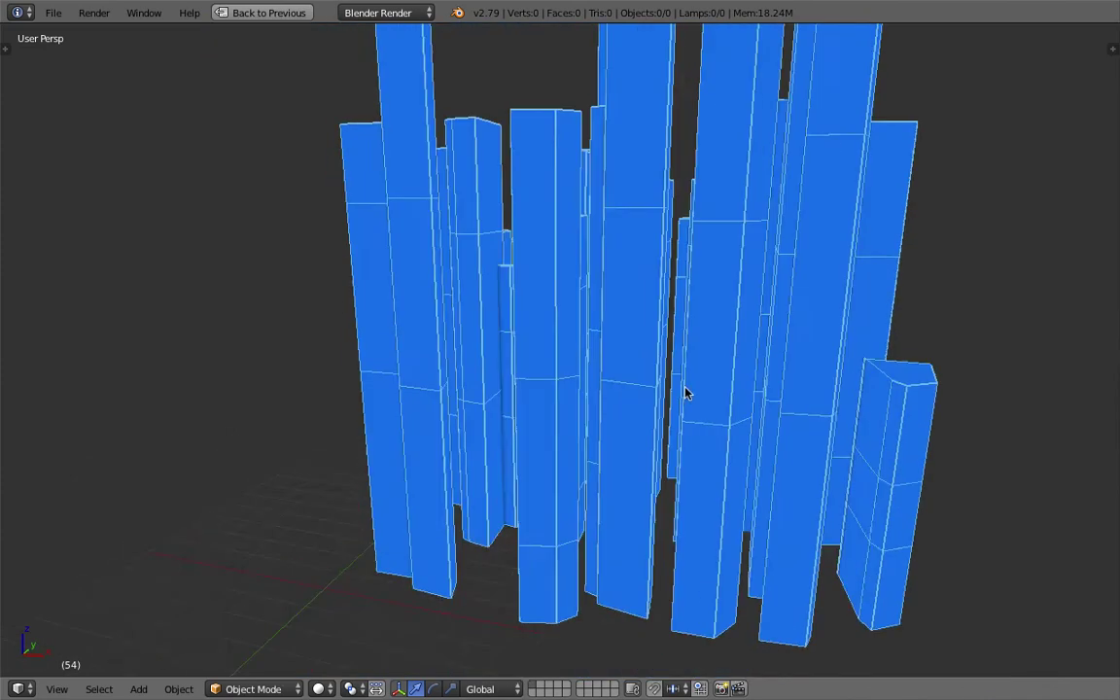
{"action": "scroll", "coordinate": [518, 389], "scroll_direction": "up", "scroll_amount": 3}
{"action": "key", "text": "ctrl+s"}
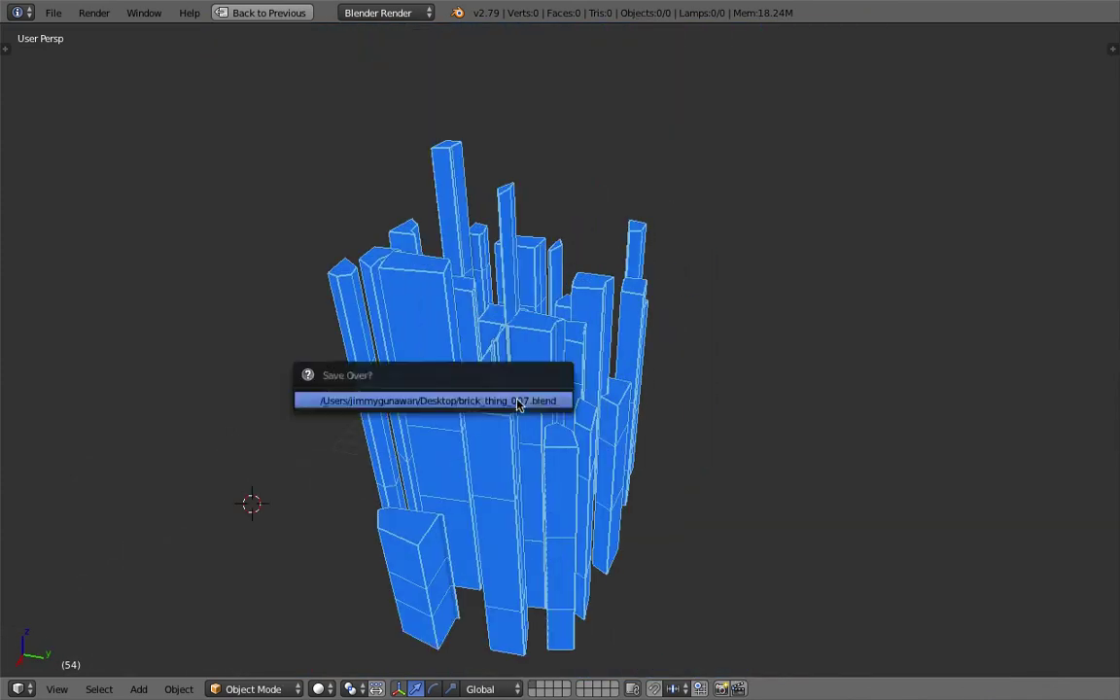
{"action": "left_click", "coordinate": [517, 400]}
{"action": "left_click", "coordinate": [254, 14]}
Step: Review the Bricky_City node chain leading up to the SCALAR, Randomize input and Viewer Draw nodes
{"action": "middle_click_drag", "start_coordinate": [274, 295], "coordinate": [375, 267]}
{"action": "scroll", "coordinate": [375, 267], "scroll_direction": "down", "scroll_amount": 4}
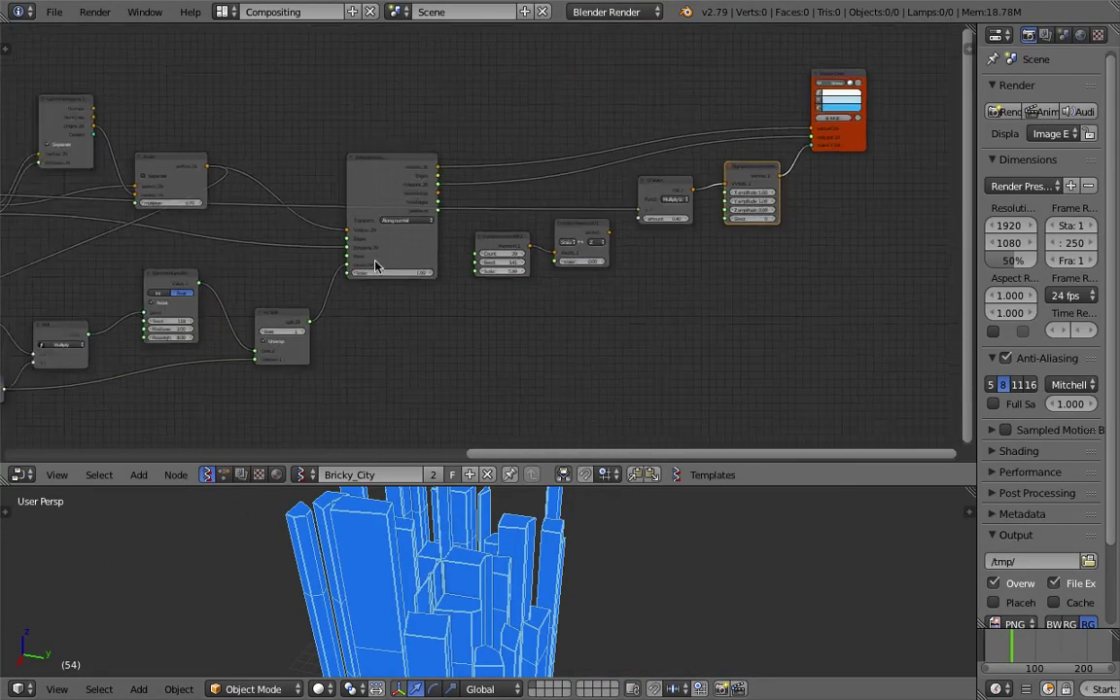
{"action": "middle_click_drag", "start_coordinate": [272, 260], "coordinate": [435, 233]}
{"action": "scroll", "coordinate": [544, 251], "scroll_direction": "down", "scroll_amount": 1}
{"action": "scroll", "coordinate": [544, 255], "scroll_direction": "down", "scroll_amount": 4}
{"action": "scroll", "coordinate": [671, 237], "scroll_direction": "up", "scroll_amount": 4}
{"action": "middle_click_drag", "start_coordinate": [714, 220], "coordinate": [494, 279]}
{"action": "scroll", "coordinate": [496, 279], "scroll_direction": "up", "scroll_amount": 6}
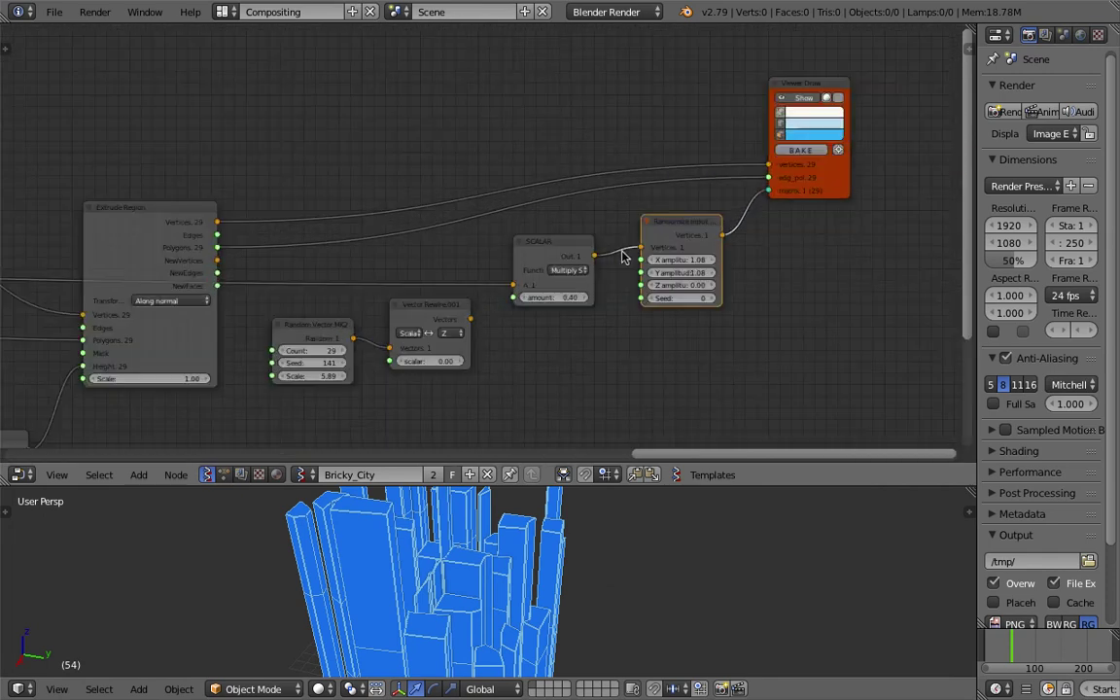
Step: Disconnect the Randomize input node from Viewer Draw's matrix input and inspect the towers in an enlarged 3D view
{"action": "scroll", "coordinate": [520, 353], "scroll_direction": "down", "scroll_amount": 3}
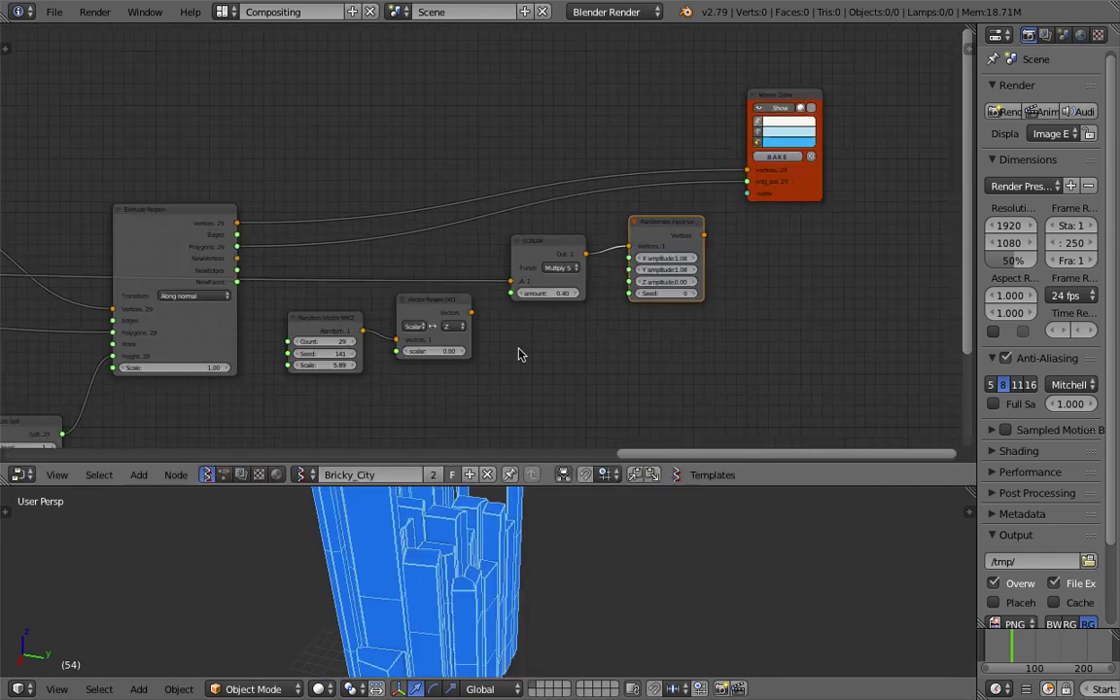
{"action": "scroll", "coordinate": [757, 605], "scroll_direction": "down", "scroll_amount": 4}
{"action": "scroll", "coordinate": [625, 630], "scroll_direction": "up", "scroll_amount": 3}
{"action": "middle_click_drag", "start_coordinate": [625, 630], "coordinate": [600, 592], "text": "shift"}
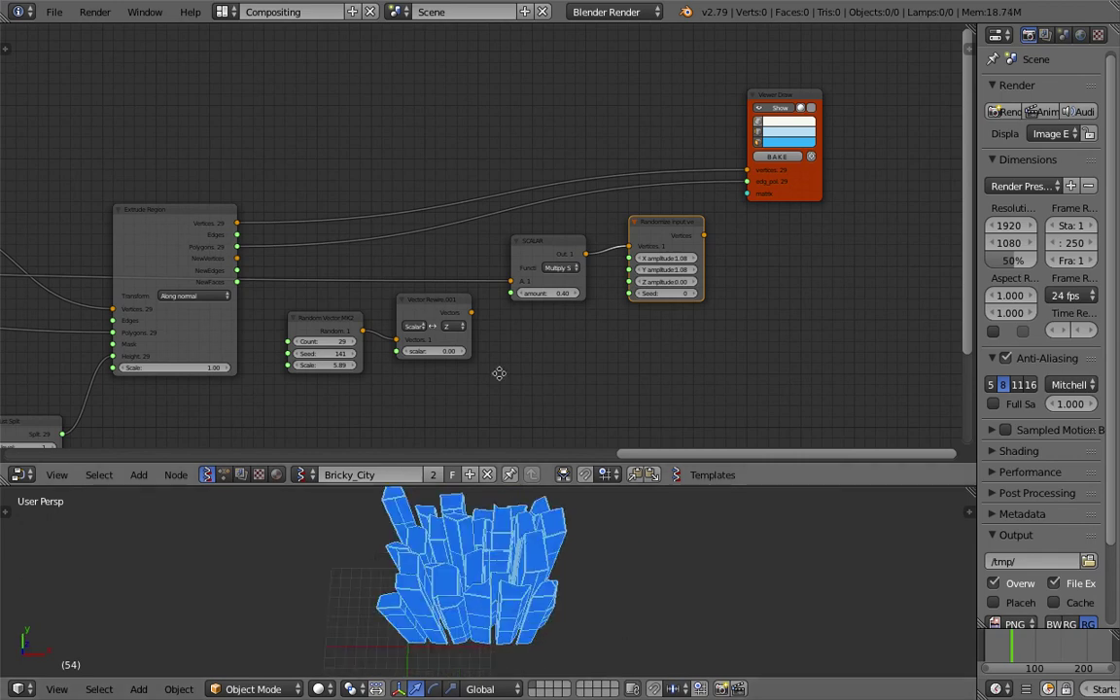
{"action": "middle_click_drag", "start_coordinate": [499, 373], "coordinate": [509, 324]}
{"action": "left_click_drag", "start_coordinate": [567, 486], "coordinate": [566, 227]}
{"action": "scroll", "coordinate": [603, 282], "scroll_direction": "up", "scroll_amount": 6}
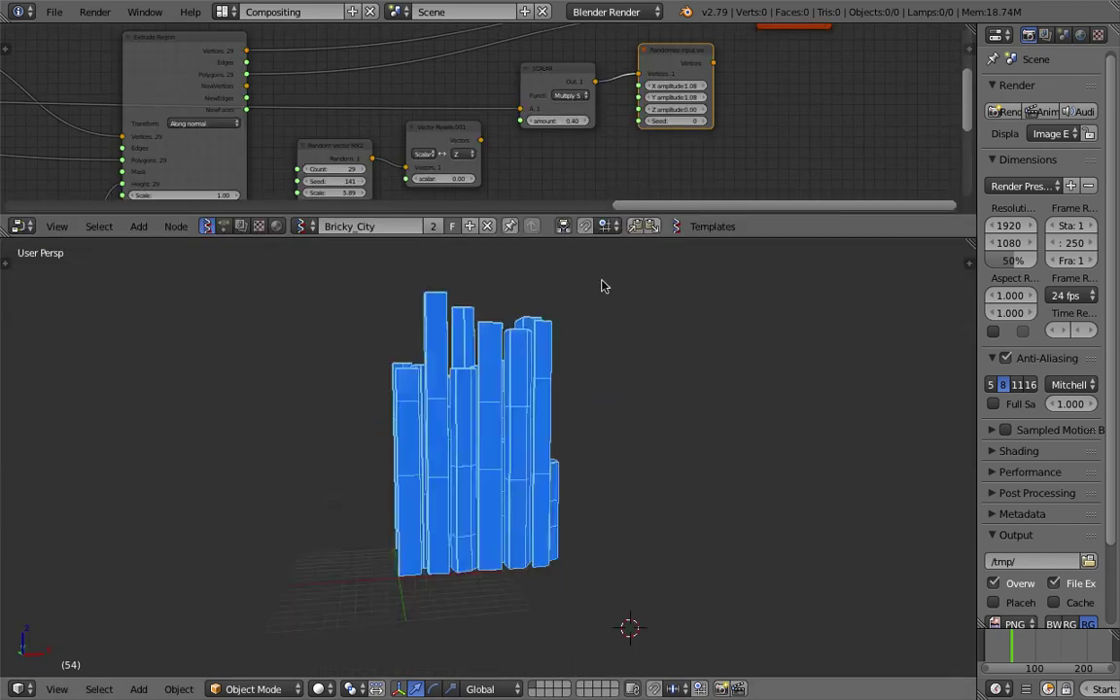
{"action": "middle_click_drag", "start_coordinate": [565, 416], "coordinate": [625, 261]}
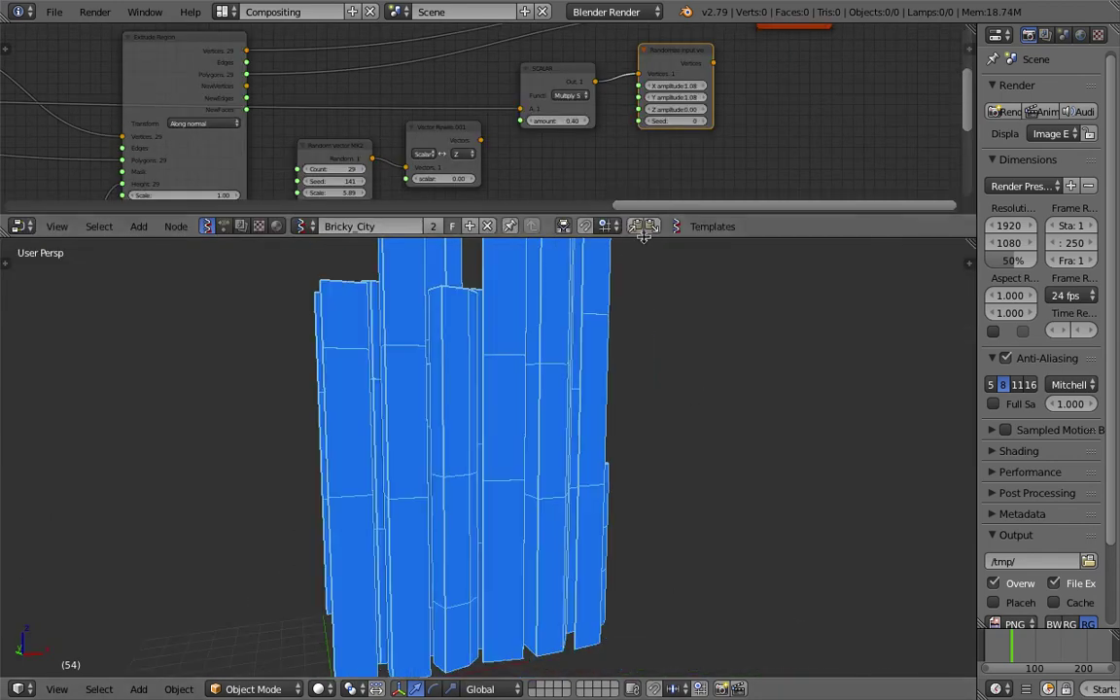
Step: Enlarge the node editor again and reposition the NOISE frame and the collapsed ADD node near the Bricks grid
{"action": "left_click_drag", "start_coordinate": [643, 237], "coordinate": [652, 381]}
{"action": "scroll", "coordinate": [481, 175], "scroll_direction": "down", "scroll_amount": 2}
{"action": "middle_click_drag", "start_coordinate": [388, 132], "coordinate": [656, 127]}
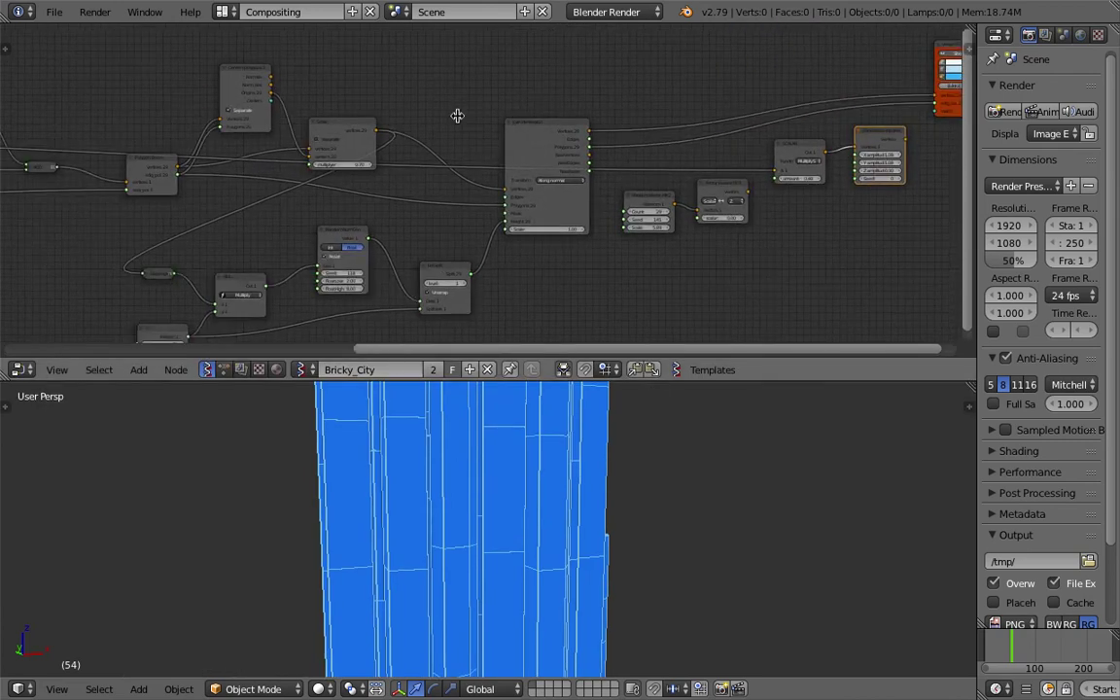
{"action": "scroll", "coordinate": [457, 115], "scroll_direction": "left", "scroll_amount": 10, "text": "ctrl"}
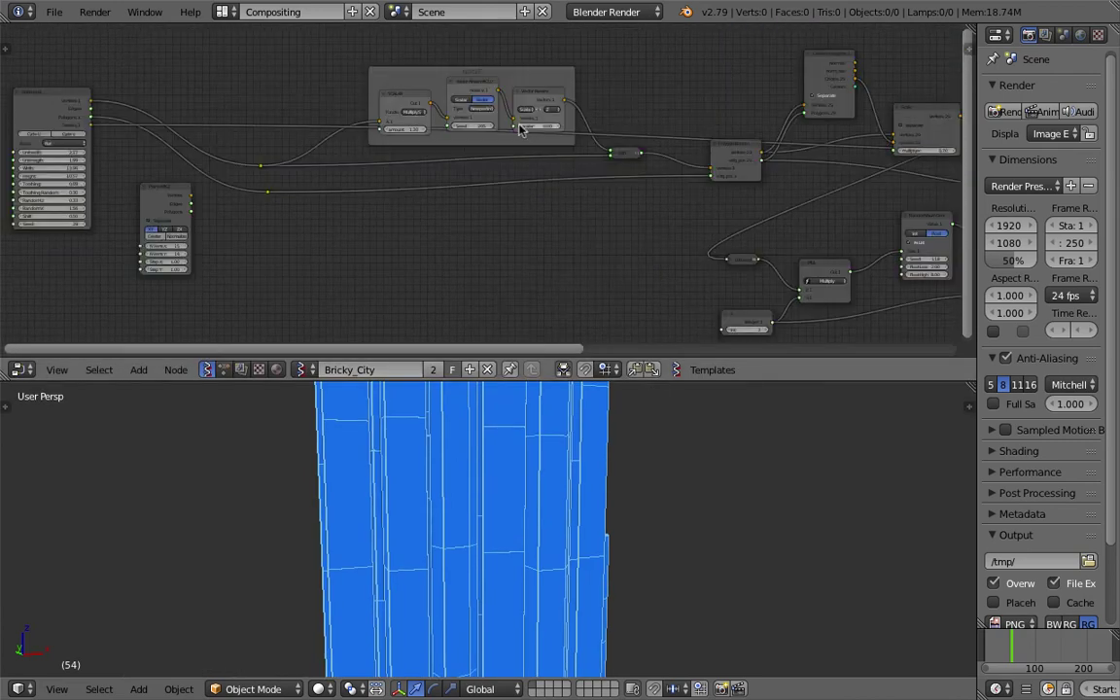
{"action": "scroll", "coordinate": [520, 129], "scroll_direction": "up", "scroll_amount": 1}
{"action": "left_click_drag", "start_coordinate": [517, 124], "coordinate": [477, 88]}
{"action": "scroll", "coordinate": [457, 140], "scroll_direction": "left", "scroll_amount": 1, "text": "ctrl"}
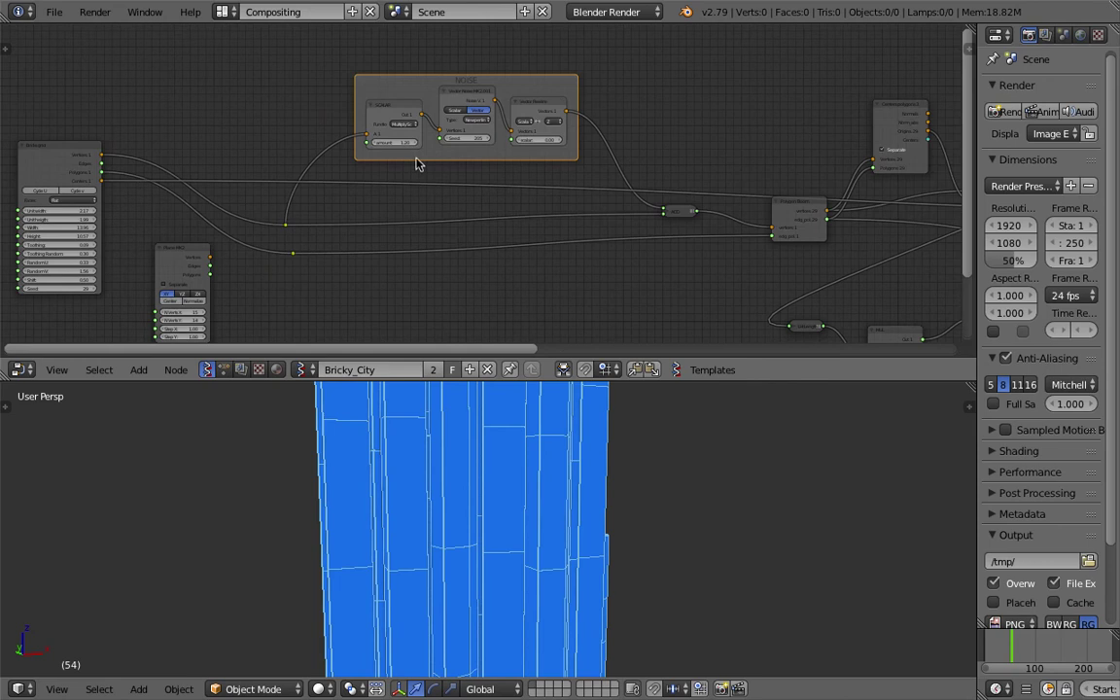
{"action": "middle_click_drag", "start_coordinate": [505, 216], "coordinate": [586, 160]}
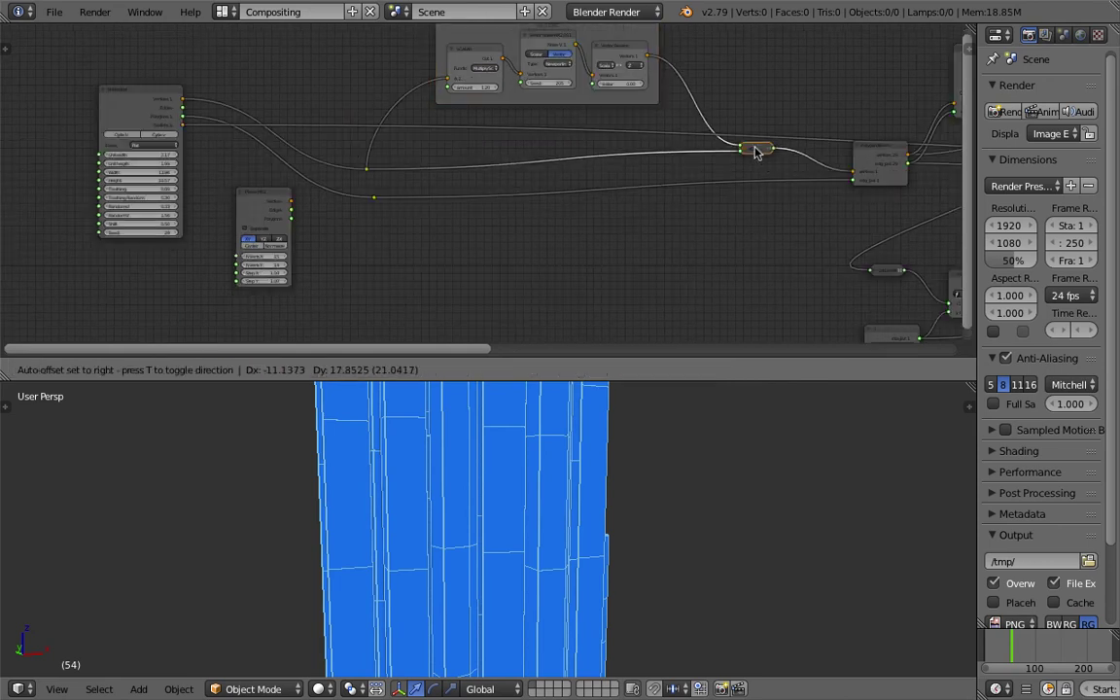
{"action": "left_click_drag", "start_coordinate": [737, 161], "coordinate": [736, 159]}
{"action": "middle_click_drag", "start_coordinate": [723, 118], "coordinate": [659, 143]}
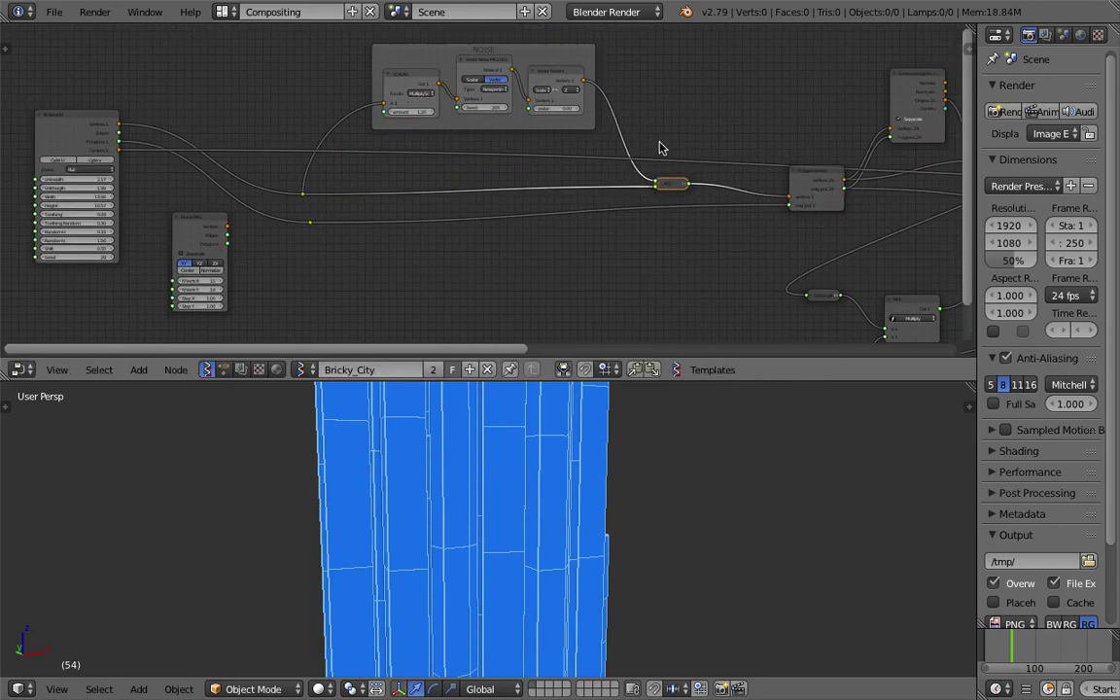